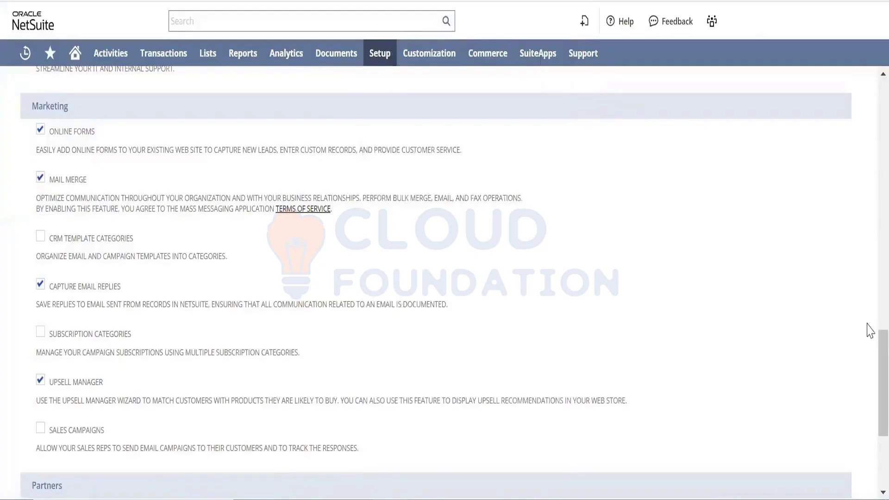
Enable the Sales Campaigns feature in the Marketing section and save the feature settings
scroll(868, 343, down, 3)
scroll(869, 372, down, 2)
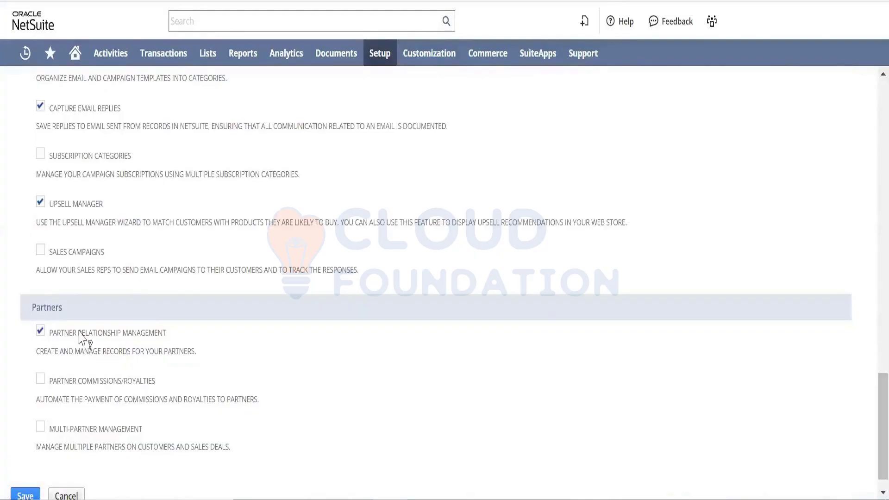
click(43, 253)
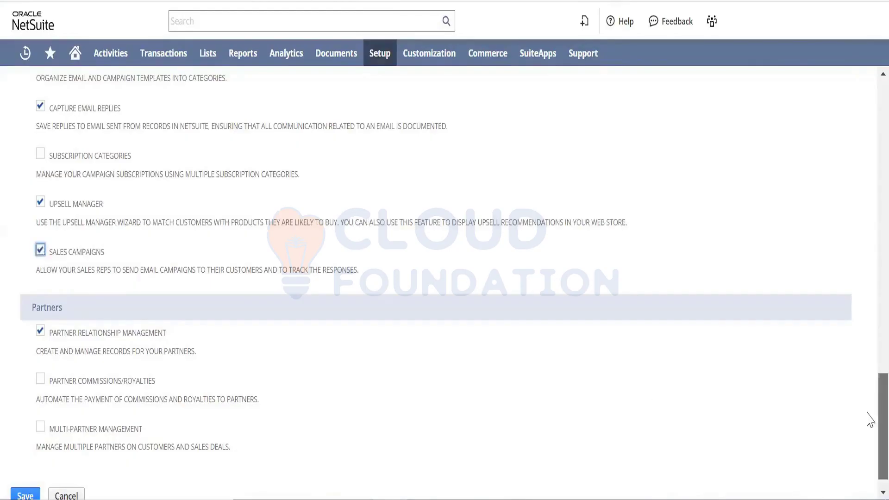
scroll(869, 426, down, 1)
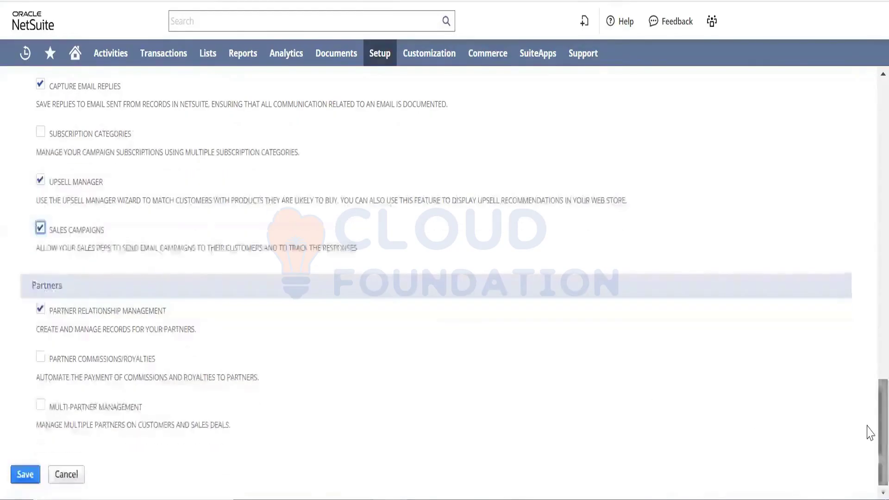
click(20, 476)
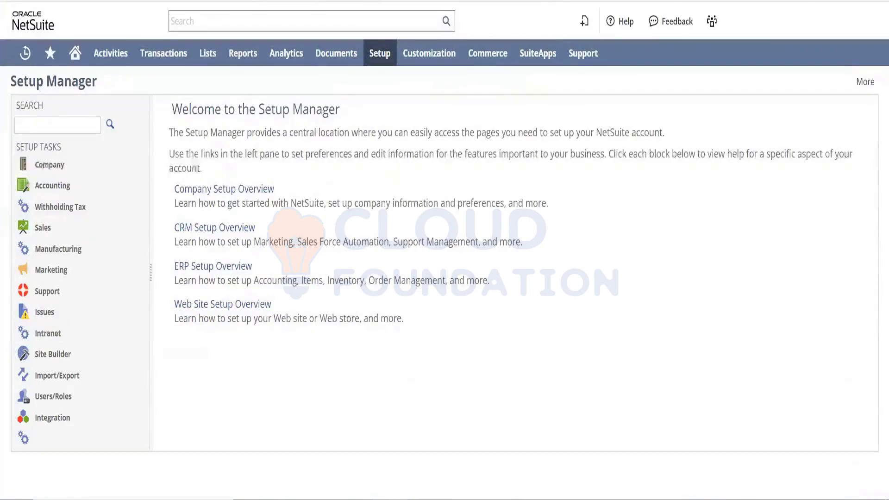
Open the company setup page for renaming records and transactions
mouse_move(387, 60)
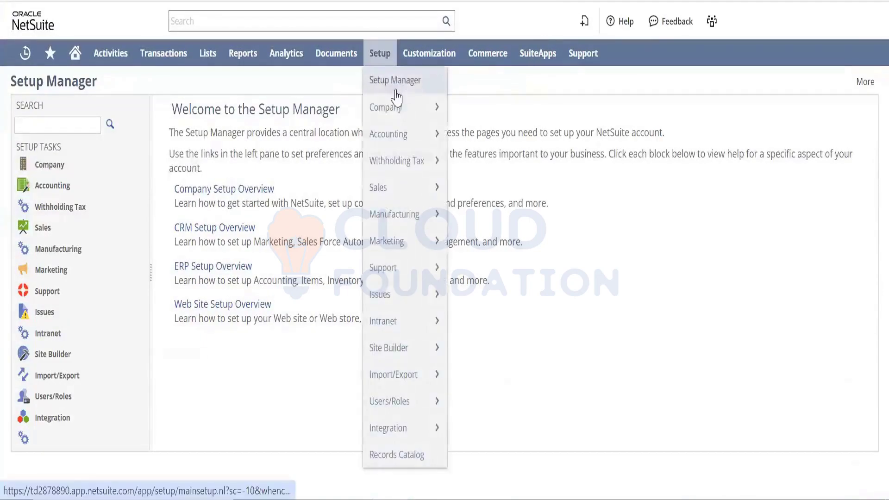
mouse_move(397, 105)
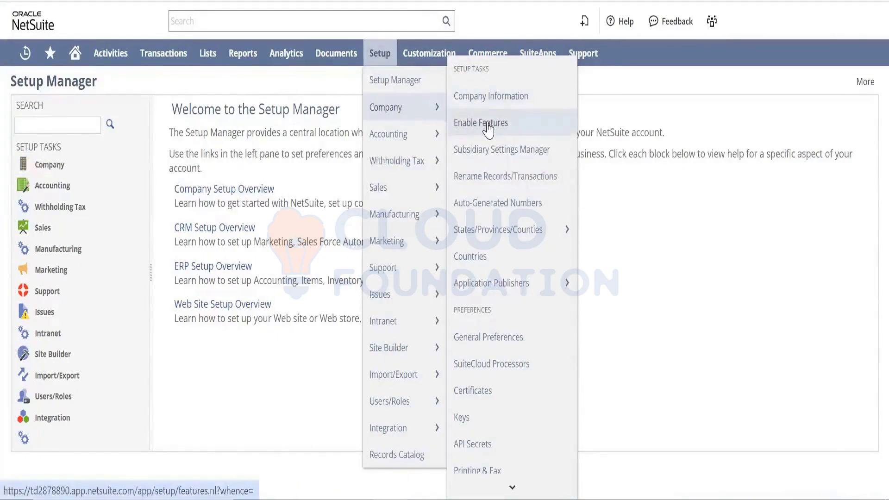
right_click(509, 177)
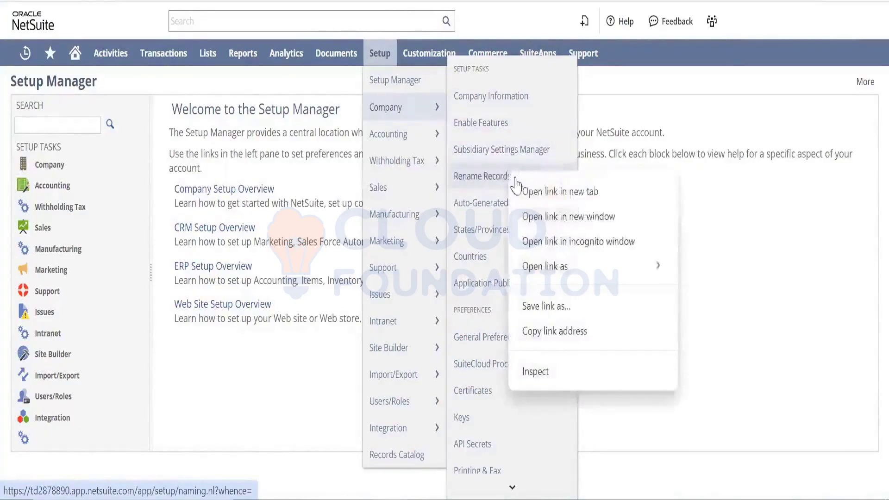
click(516, 181)
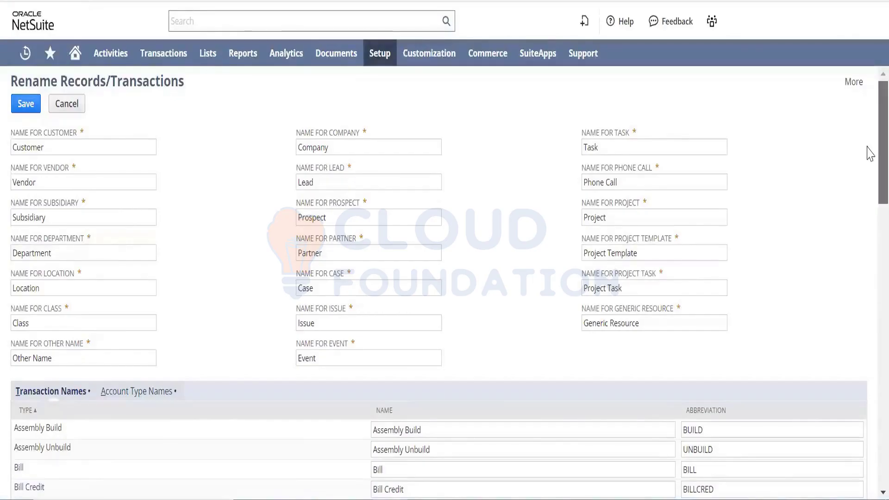
Examine the name fields for customer, vendor, subsidiary and location, and the list of transaction names with their abbreviations
scroll(869, 157, down, 2)
scroll(869, 190, down, 2)
scroll(869, 199, down, 2)
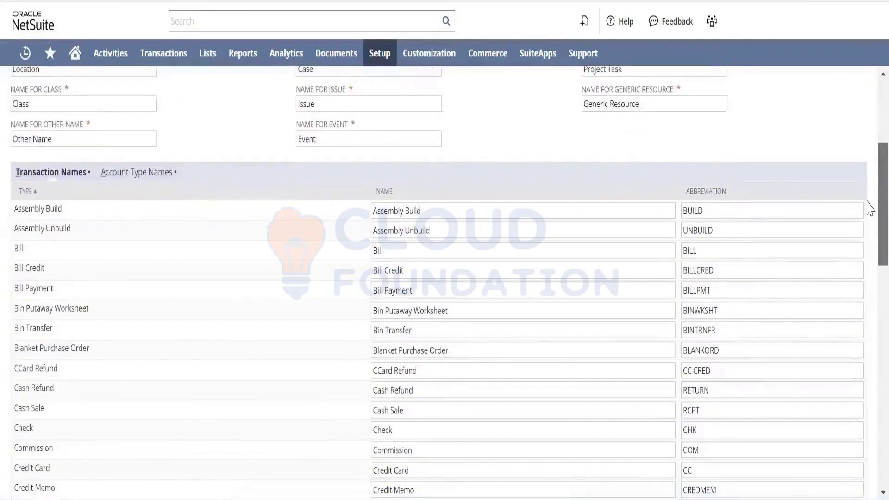
scroll(869, 205, up, 5)
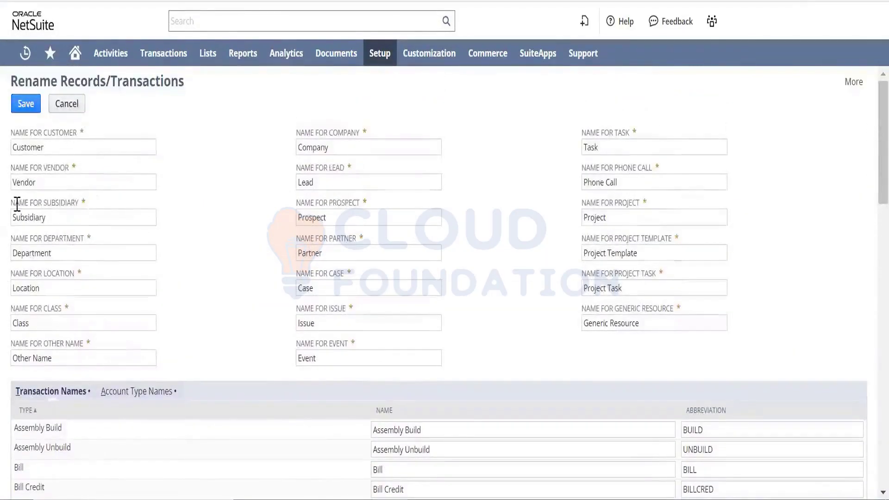
click(61, 147)
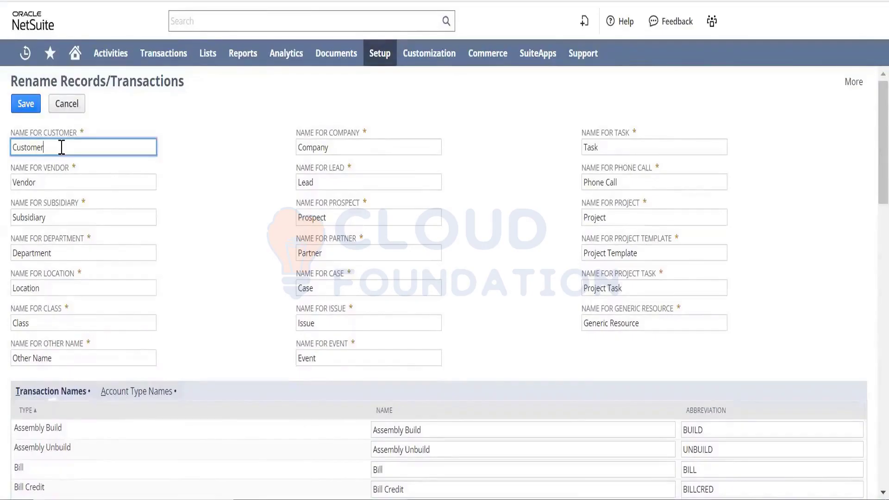
click(58, 188)
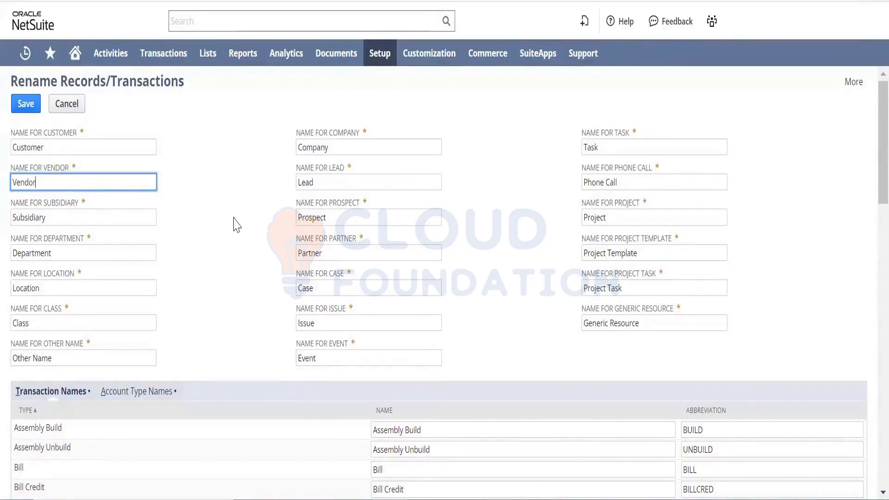
click(108, 223)
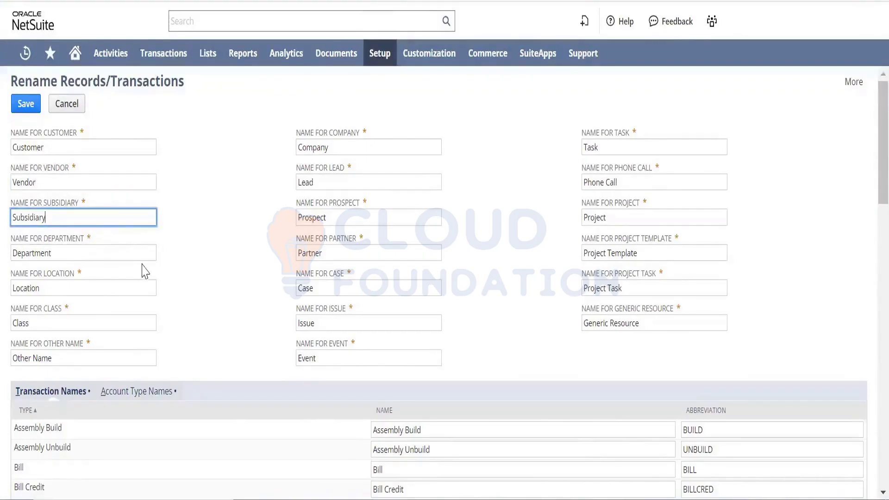
click(72, 288)
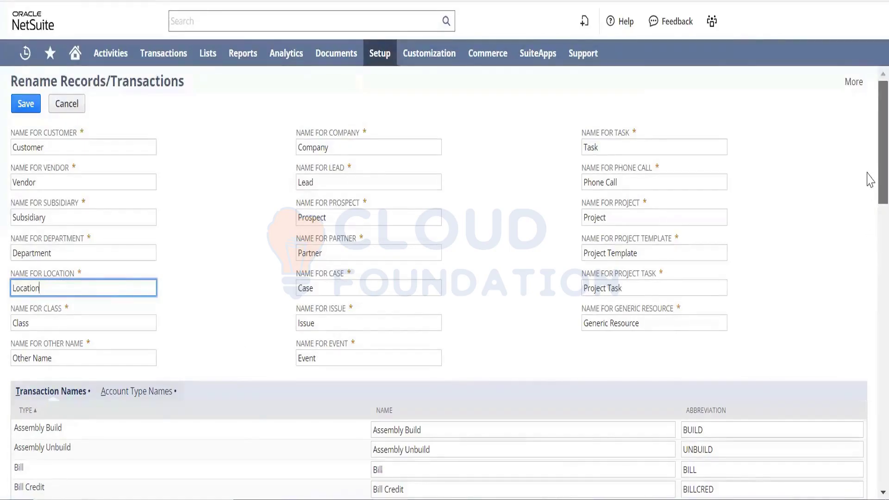
scroll(870, 183, down, 2)
scroll(868, 194, down, 1)
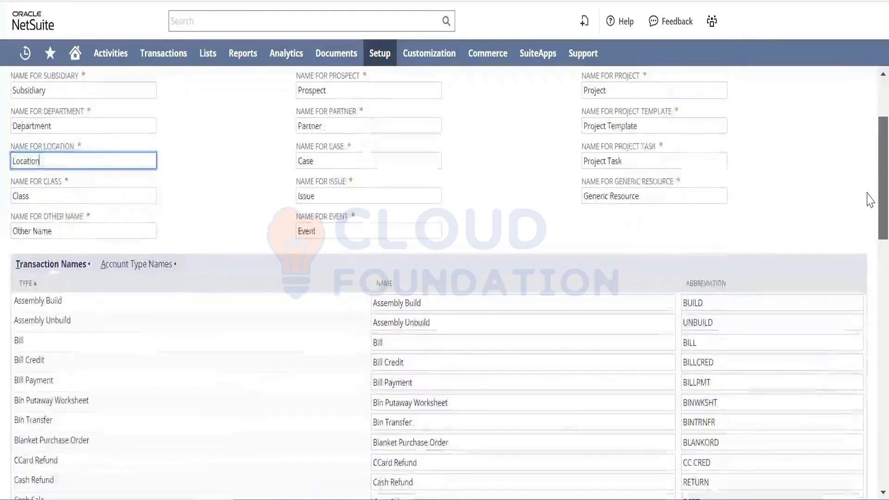
scroll(869, 185, up, 3)
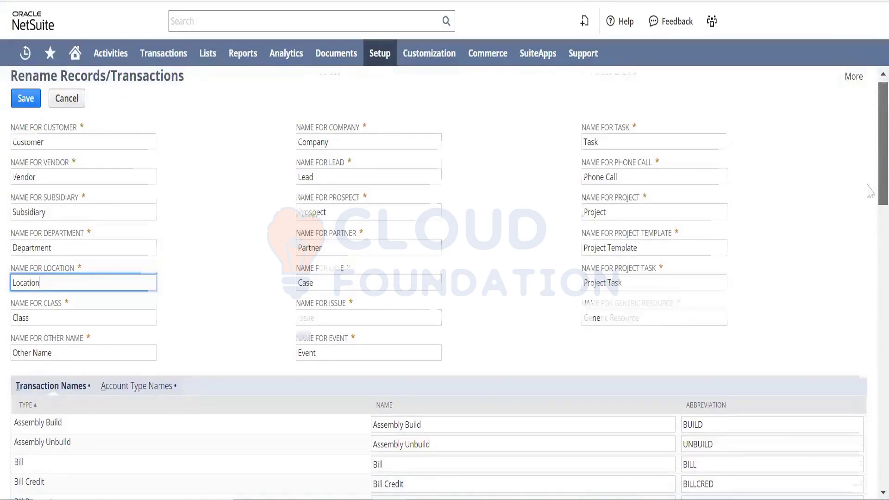
scroll(870, 191, down, 4)
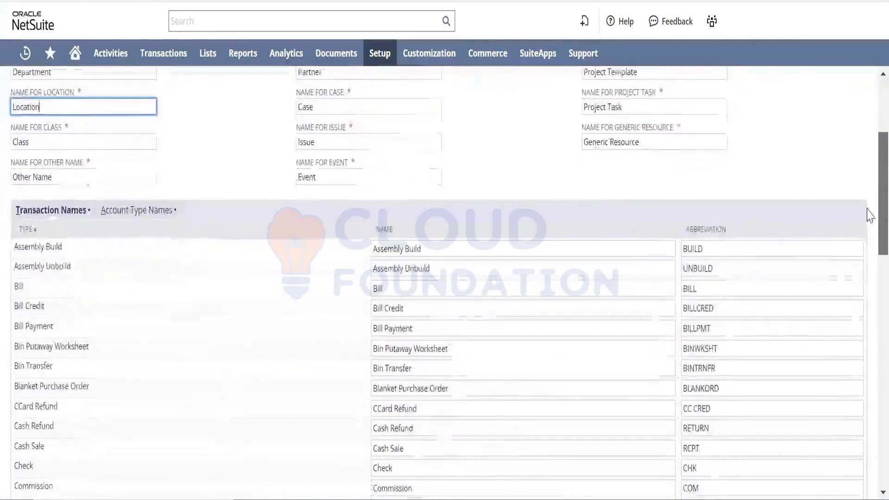
scroll(869, 220, down, 1)
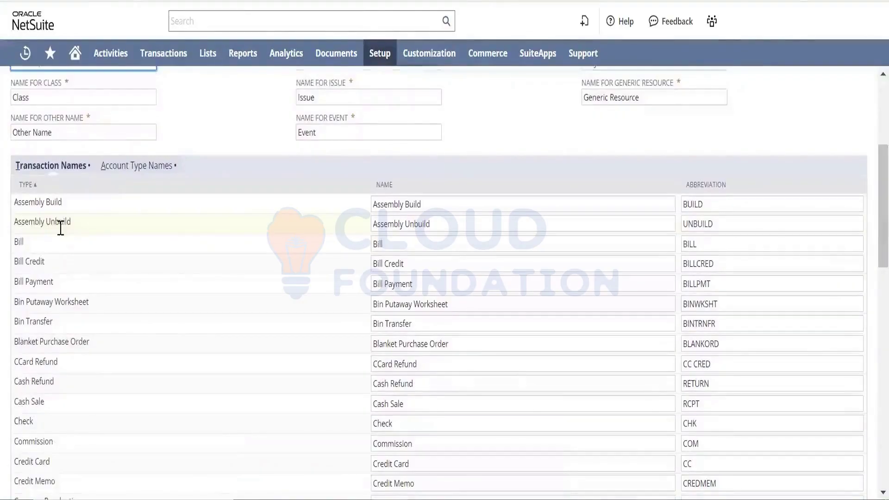
Change the name of the Assembly Build transaction type to Work Order
drag(62, 203, 18, 204)
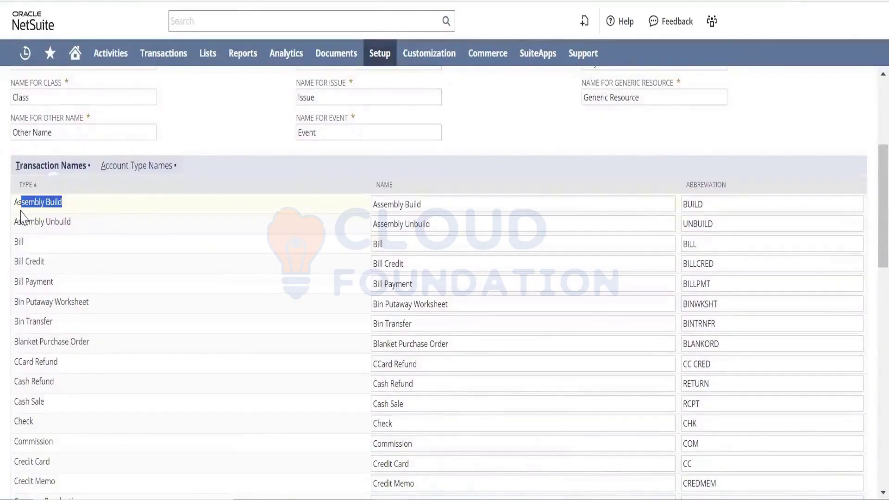
click(437, 203)
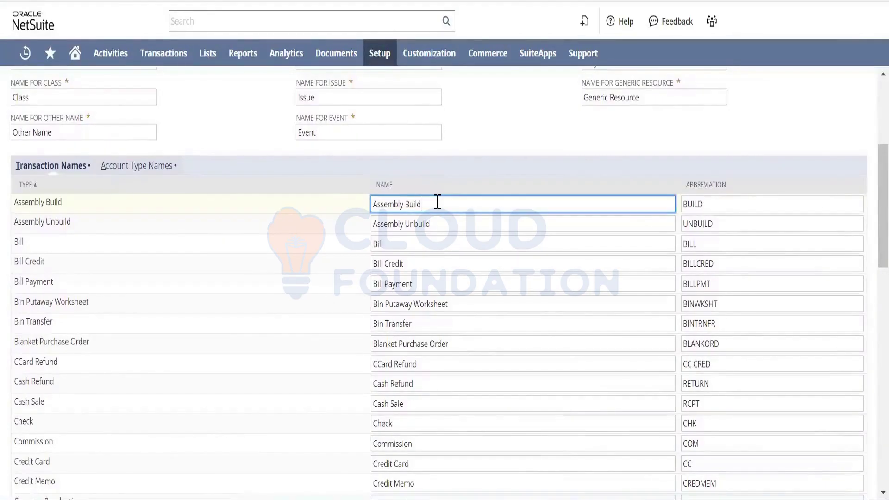
drag(437, 202, 274, 317)
text(Worm)
key(BackSpace)
text(k Order)
key(Tab)
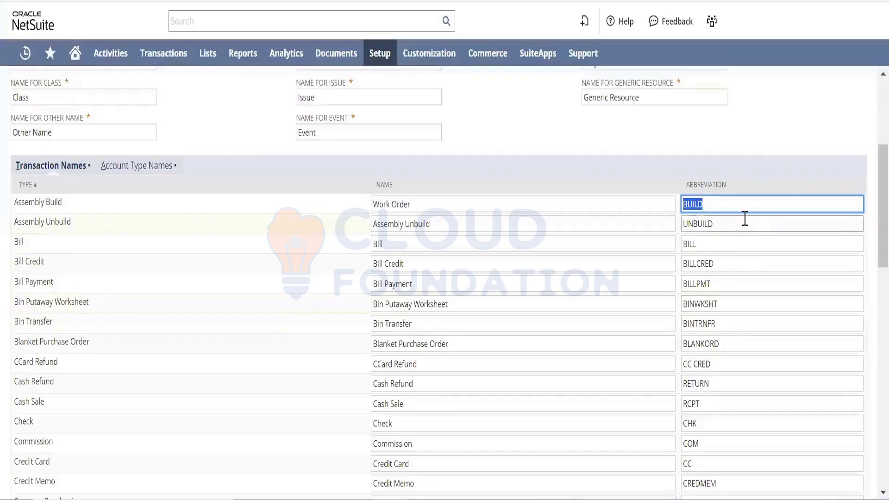
Look over the transaction names and abbreviations, and leave the renaming page without saving the changes
drag(879, 246, 868, 277)
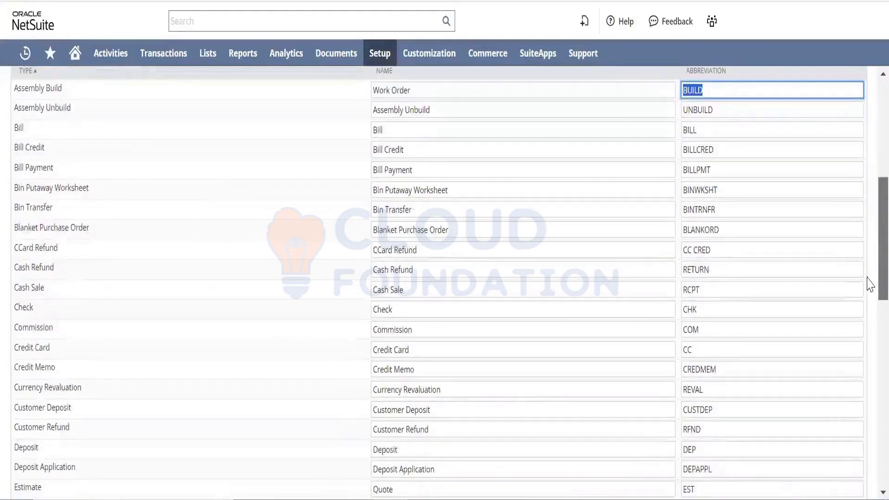
drag(870, 284, 837, 219)
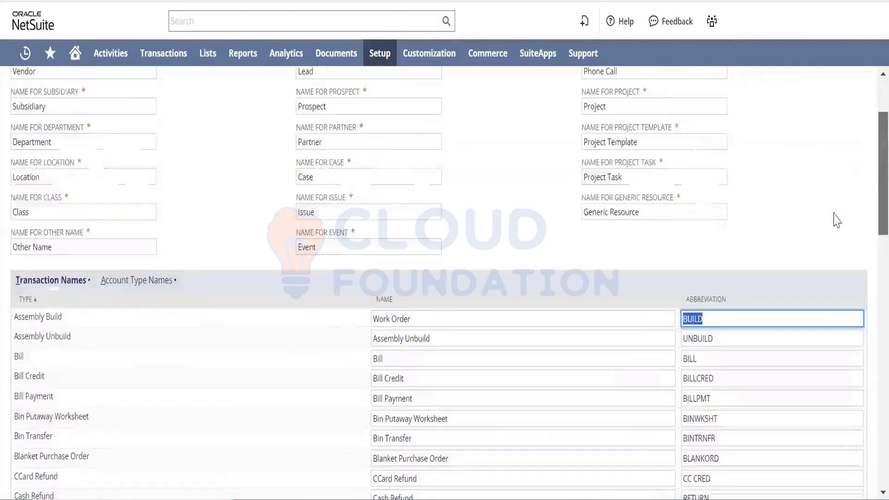
click(737, 340)
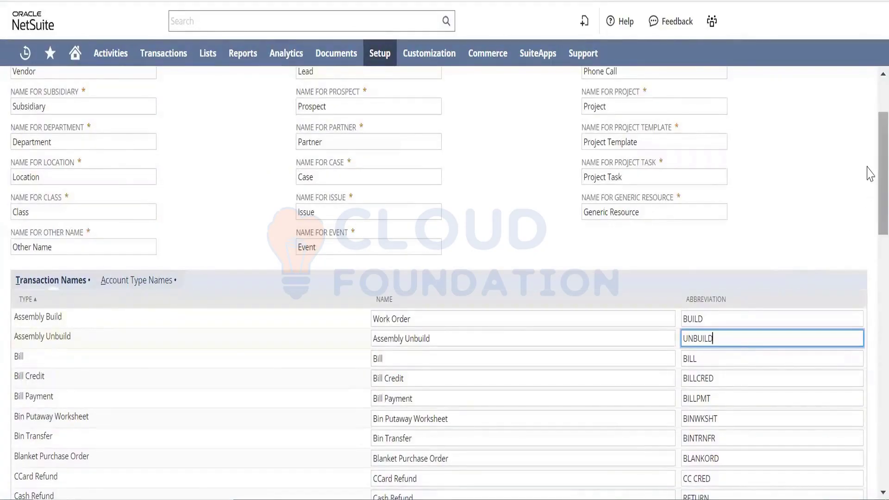
mouse_move(870, 173)
mouse_down()
mouse_move(869, 351)
mouse_move(869, 175)
mouse_up()
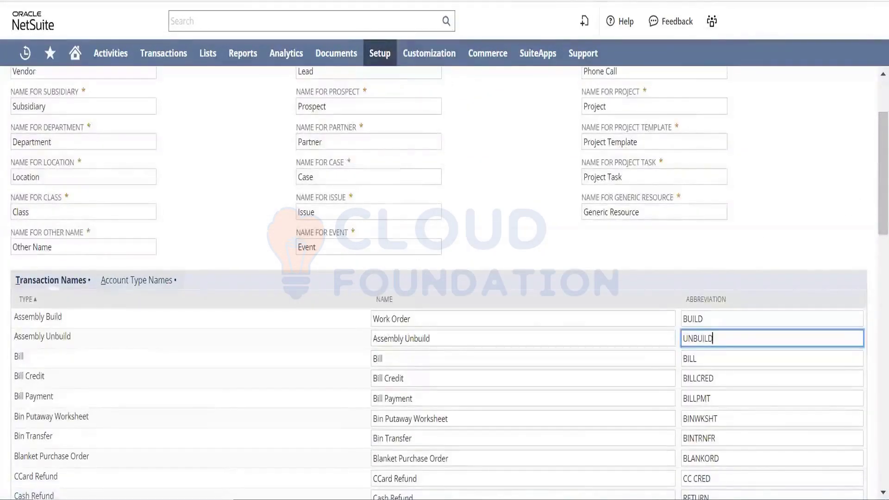
click(501, 0)
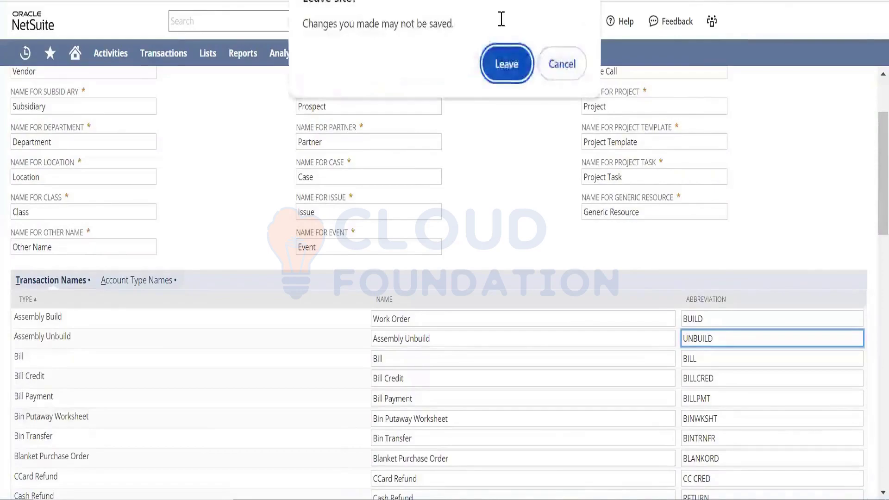
click(506, 64)
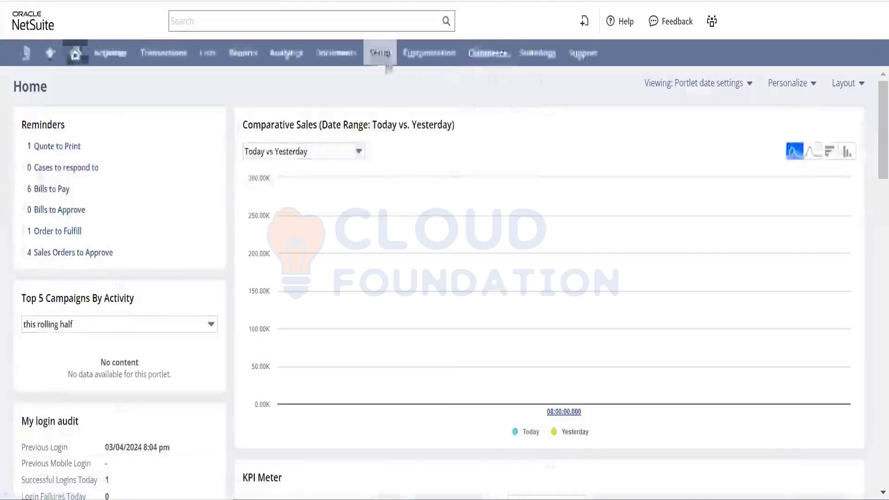
Open the company setup page for auto-generated numbers
mouse_move(385, 65)
mouse_move(394, 107)
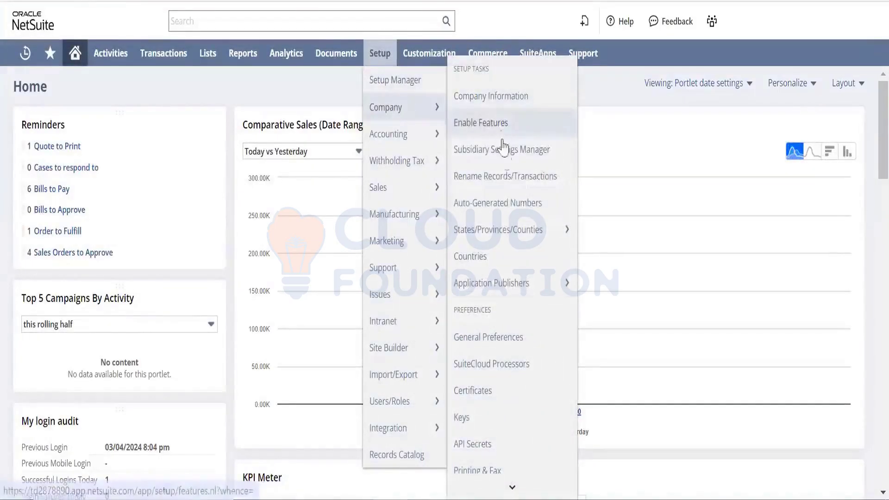
right_click(517, 192)
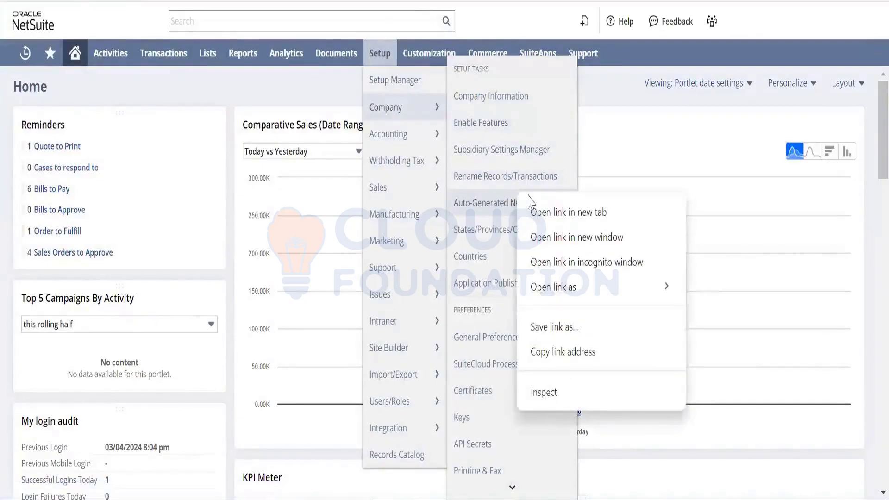
click(536, 209)
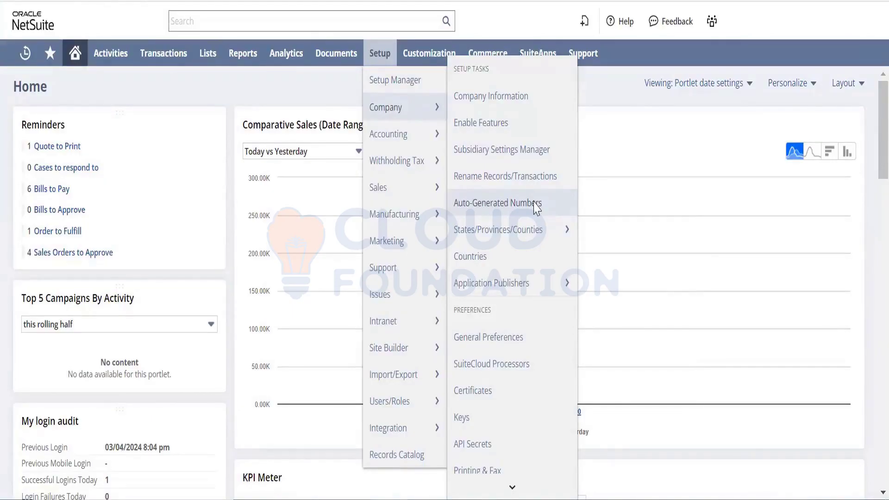
click(537, 208)
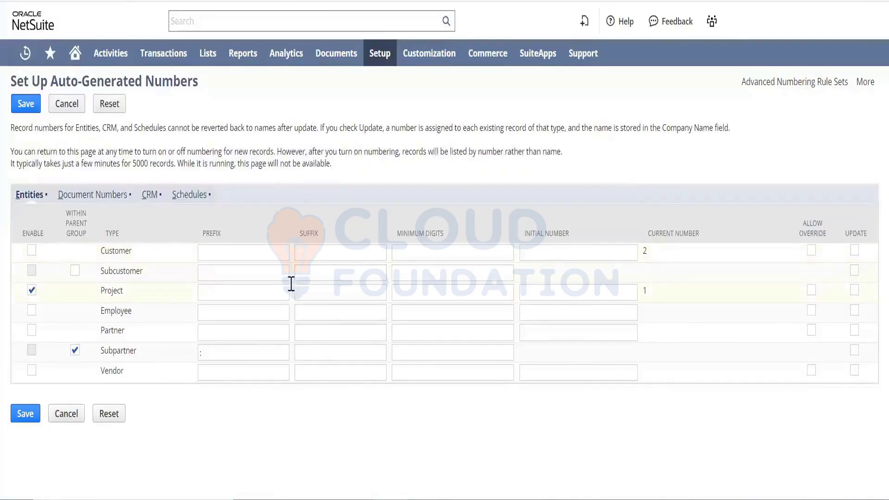
Try to set the Customer number prefix to CUS
click(273, 254)
text(CUS)
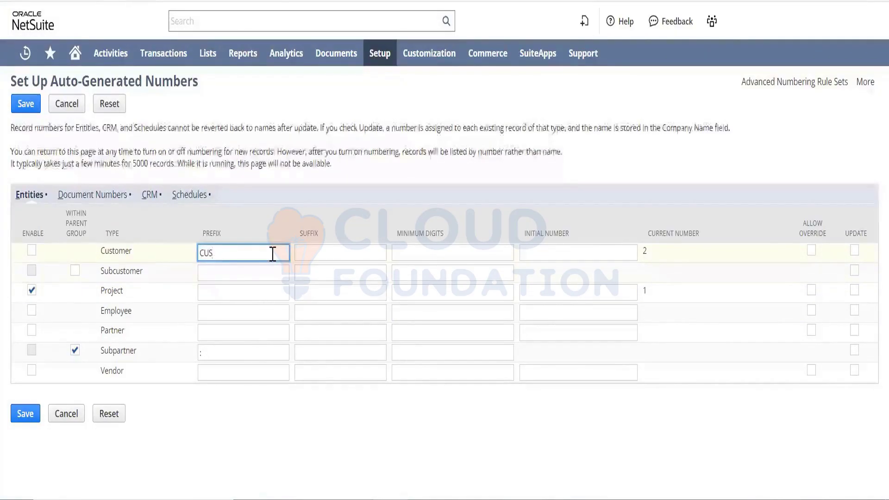
key(Tab)
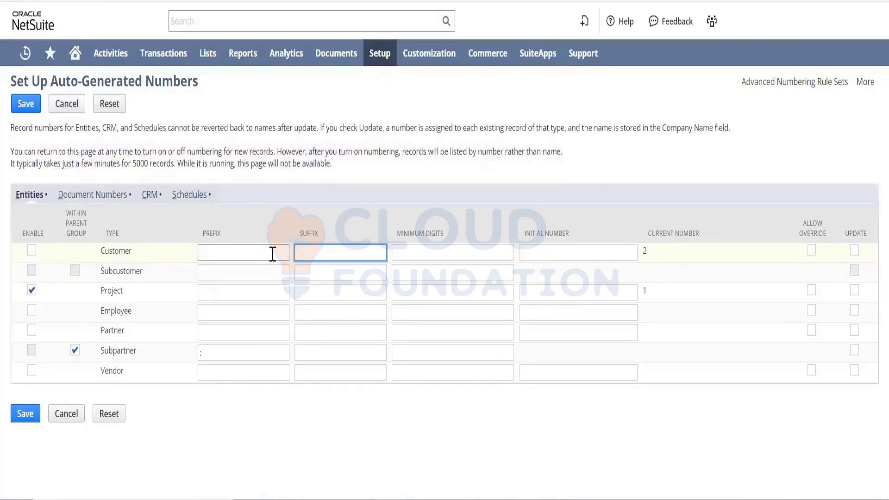
Enable auto-generated numbering for Customer and set its prefix to CUS
click(32, 251)
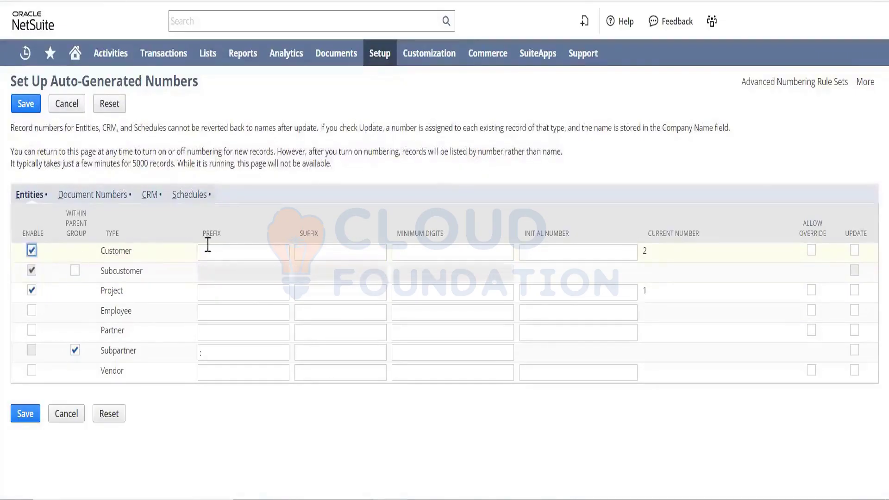
click(223, 247)
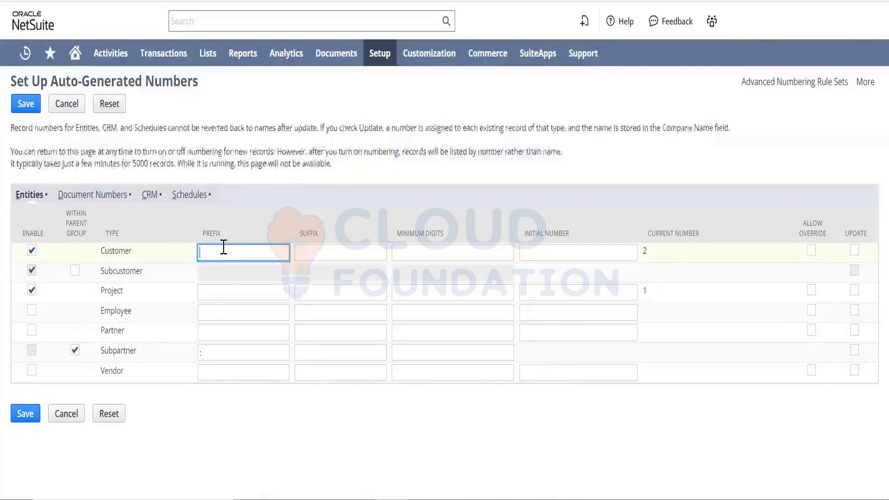
text(CUS)
key(Tab)
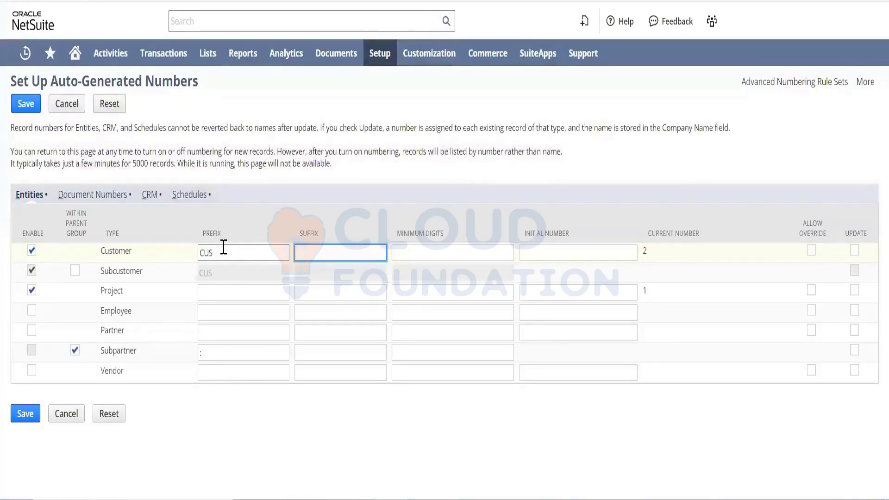
Try MER as the Customer number suffix and clear it again
text(MER)
key(Tab)
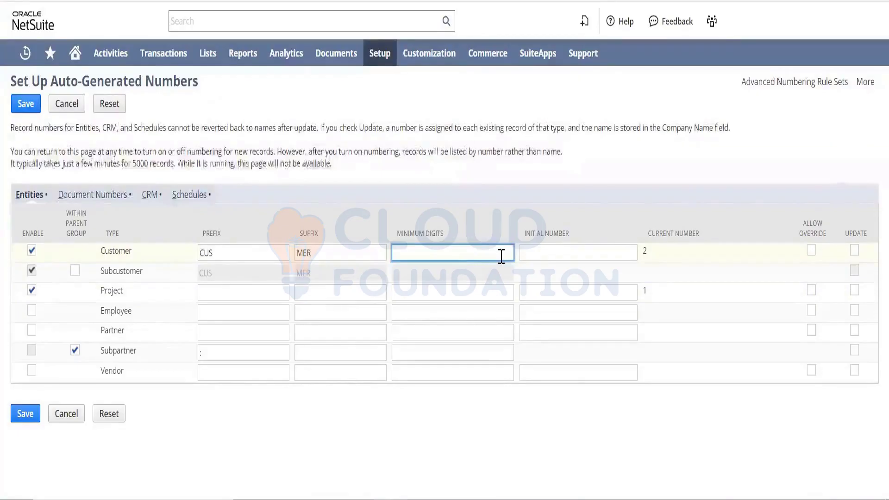
key(shift+Tab)
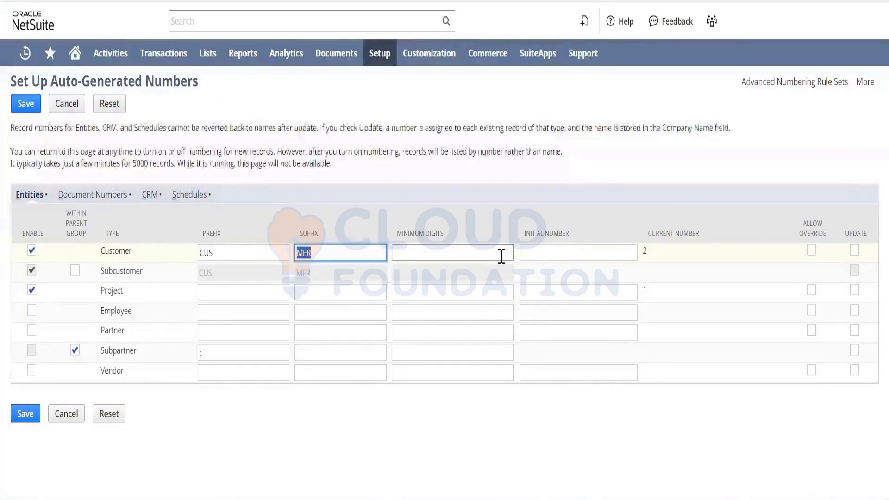
key(BackSpace)
key(Tab)
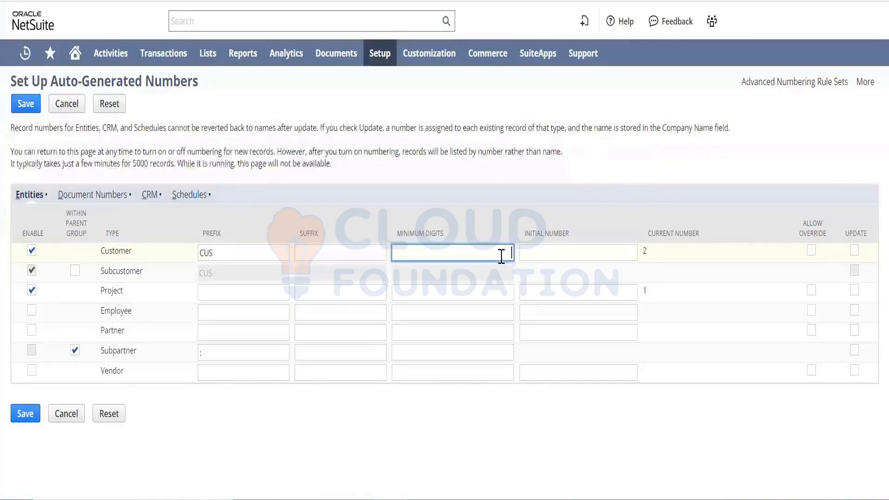
Set the minimum digits of the Customer numbers to 8
text(8)
key(Tab)
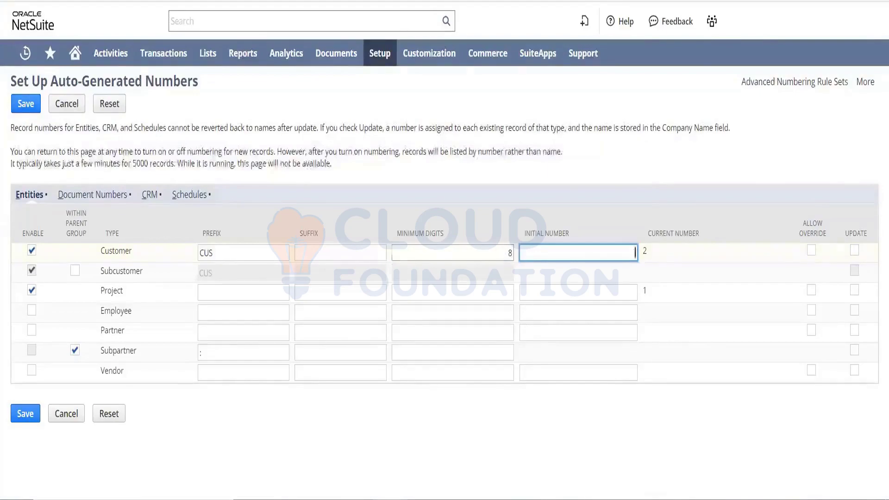
key(Tab)
Switch to Notepad and replace its notes with a sample customer number made of the CUS prefix and zero-padded digits
key(alt+Tab)
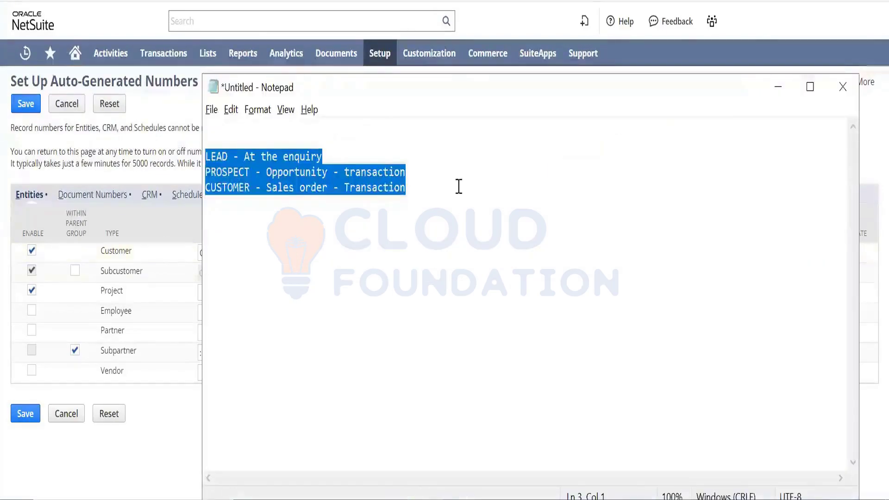
drag(484, 85, 468, 315)
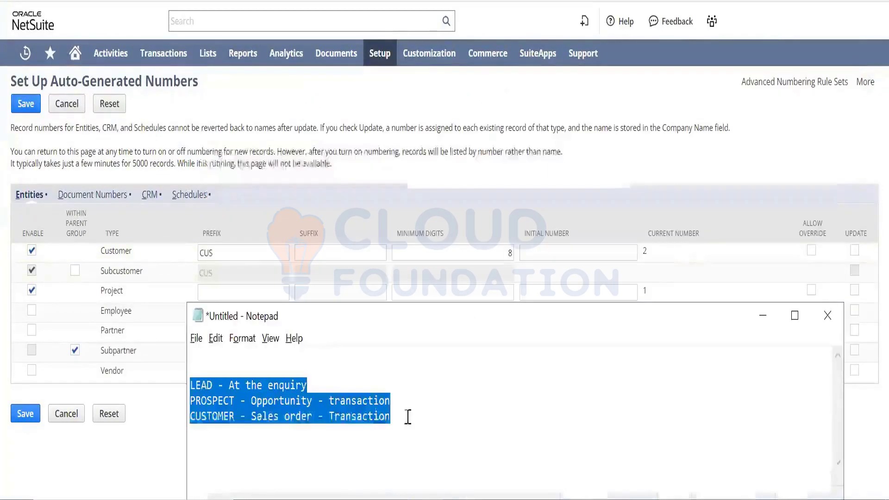
click(403, 424)
key(ctrl+a)
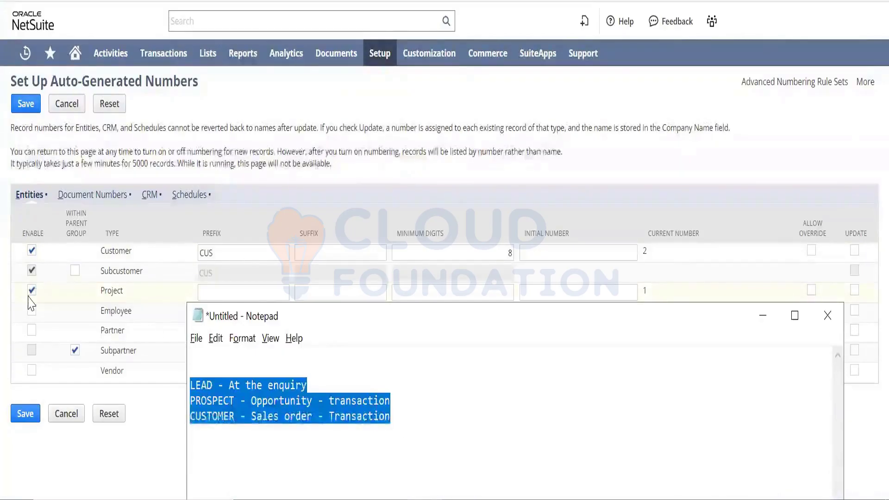
text(CUS)
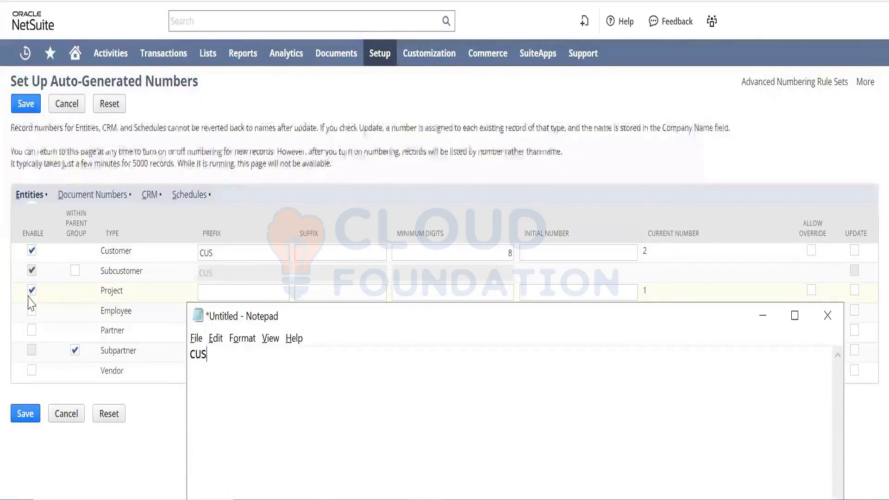
text(0000)
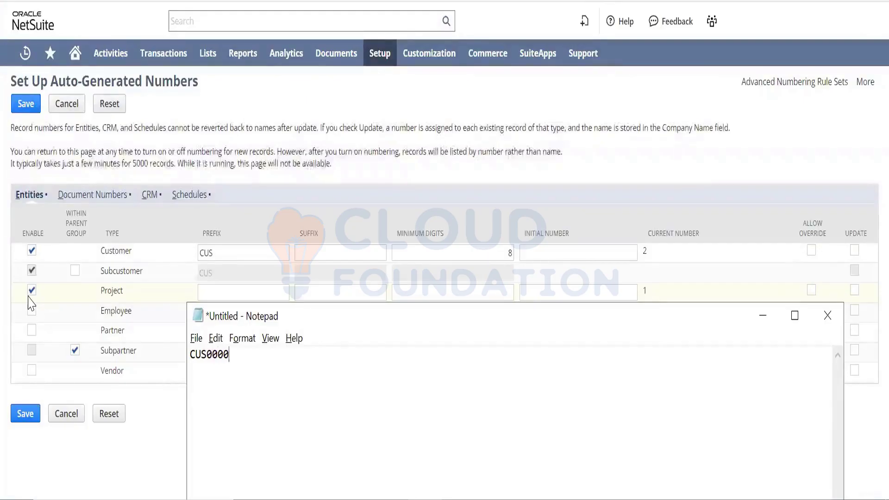
text(3)
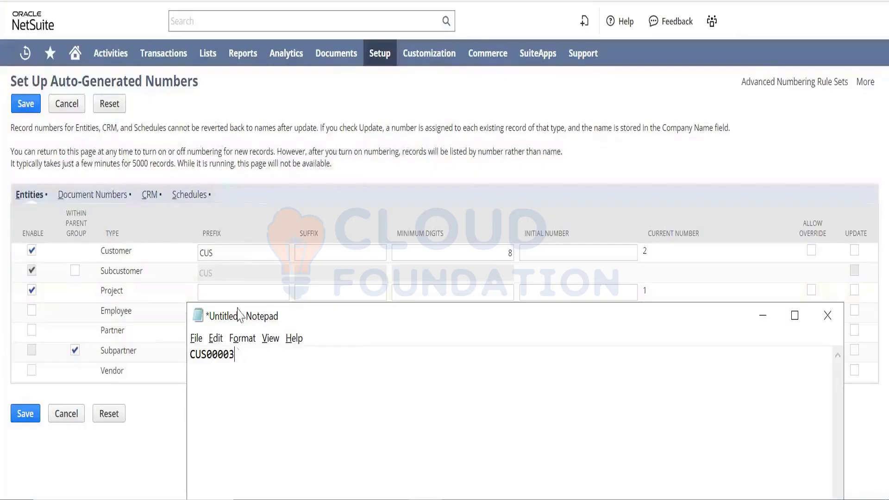
Back in NetSuite, set the Project number prefix to PRJ
click(238, 293)
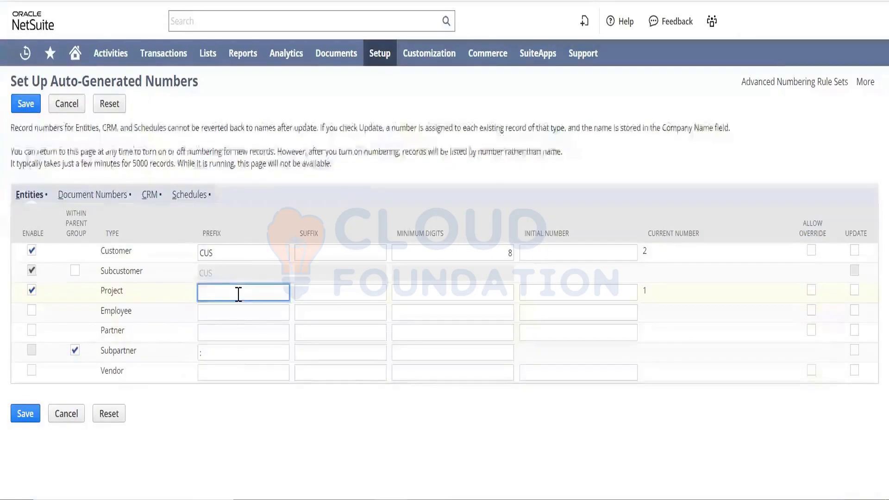
text(PRJ)
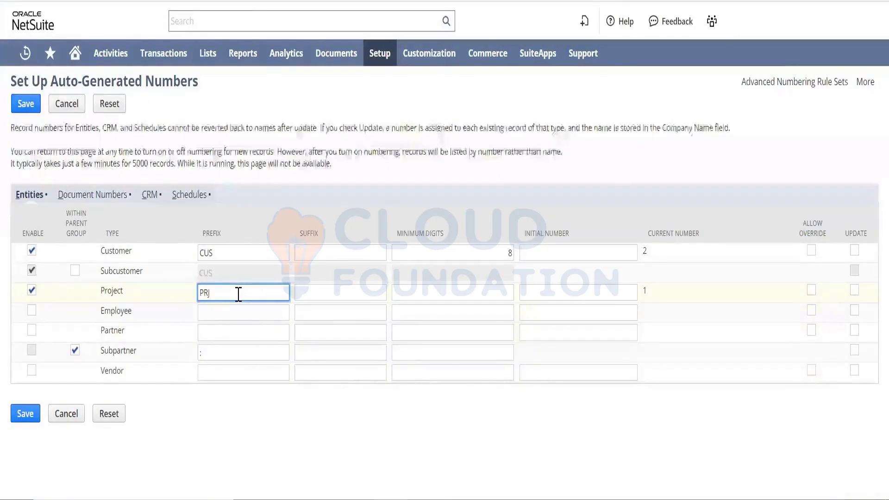
key(Tab)
key(Tab)
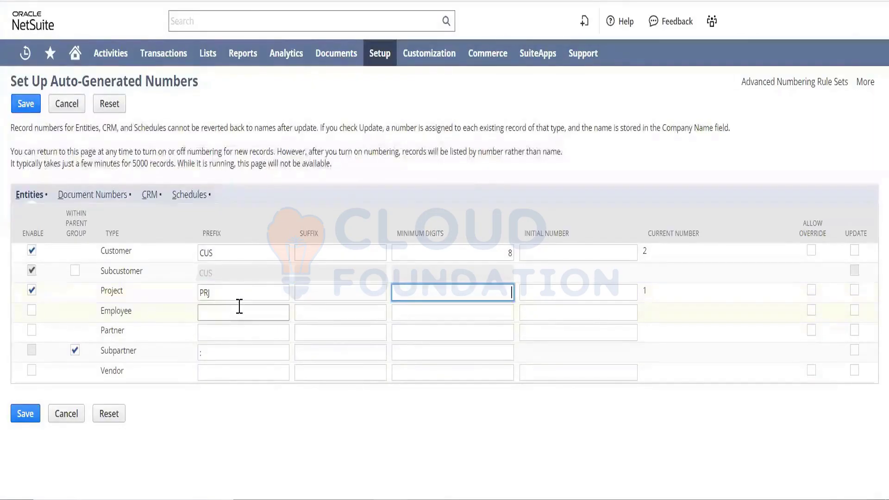
Try to set the Employee number prefix to EMP
click(239, 307)
text(EM)
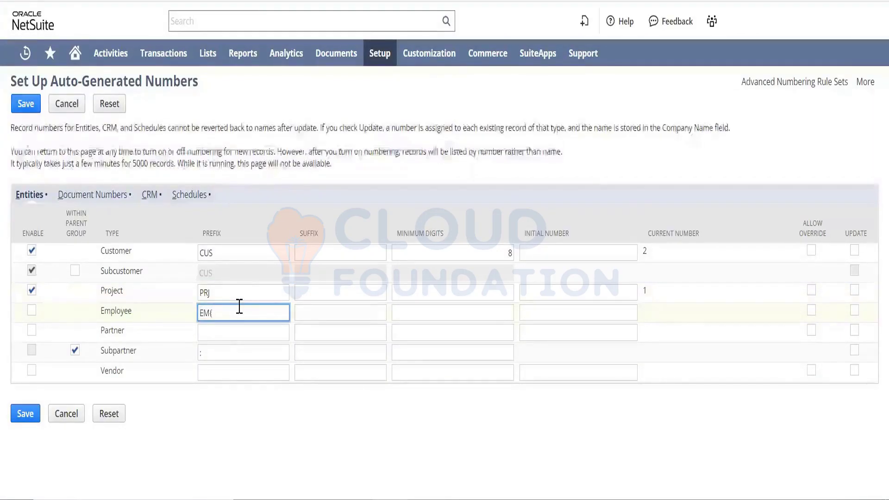
text(P)
key(Tab)
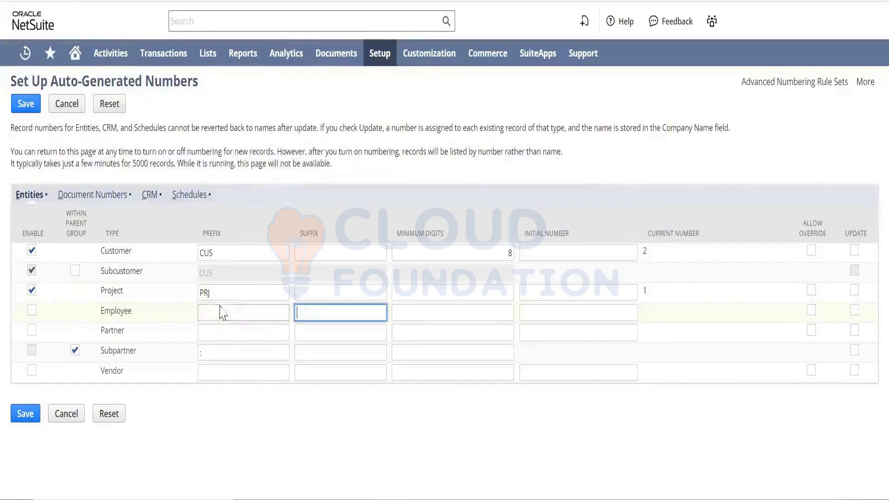
Enable auto-generated numbering for Employee with the prefix EMP and 6 minimum digits
click(32, 309)
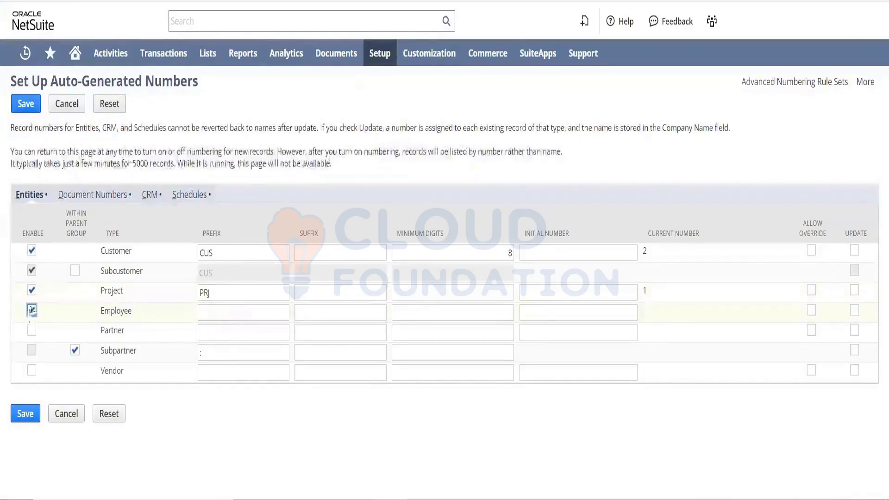
click(263, 308)
text(EMP)
key(Tab)
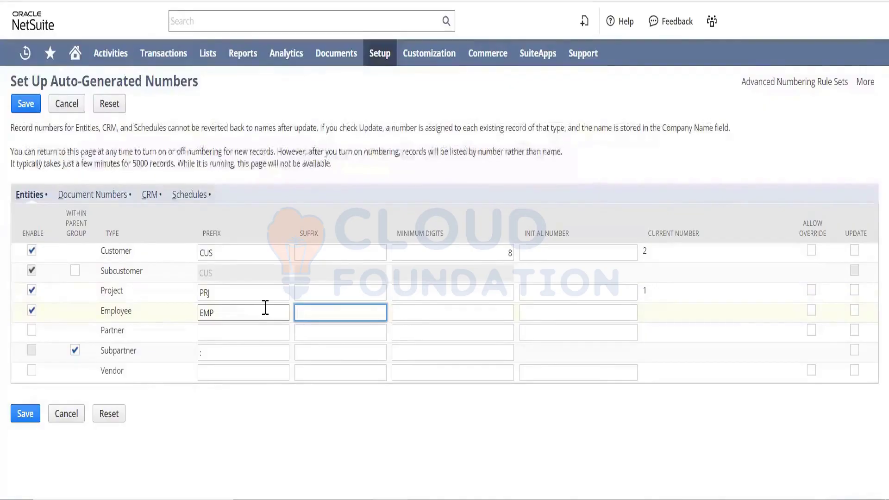
key(Tab)
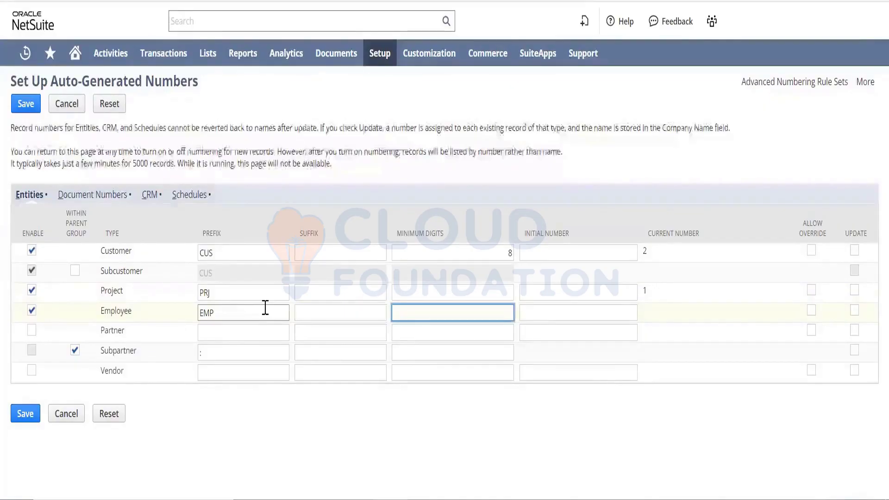
text(6)
key(Tab)
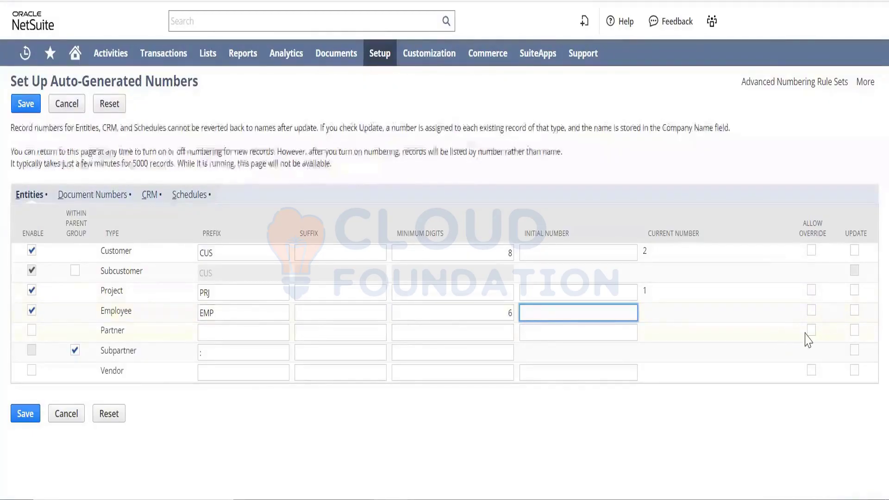
Allow override of the auto-generated Customer numbers
click(812, 252)
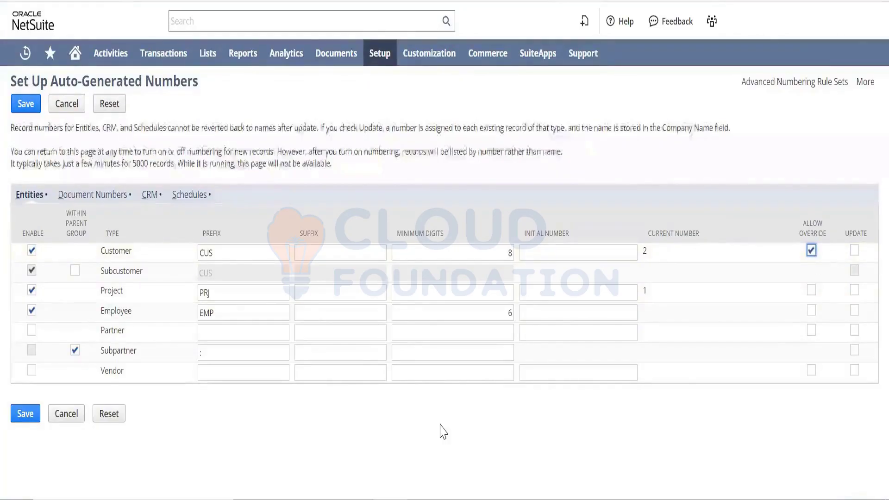
Switch to Notepad and remove the CUS prefix from the sample customer number
click(426, 499)
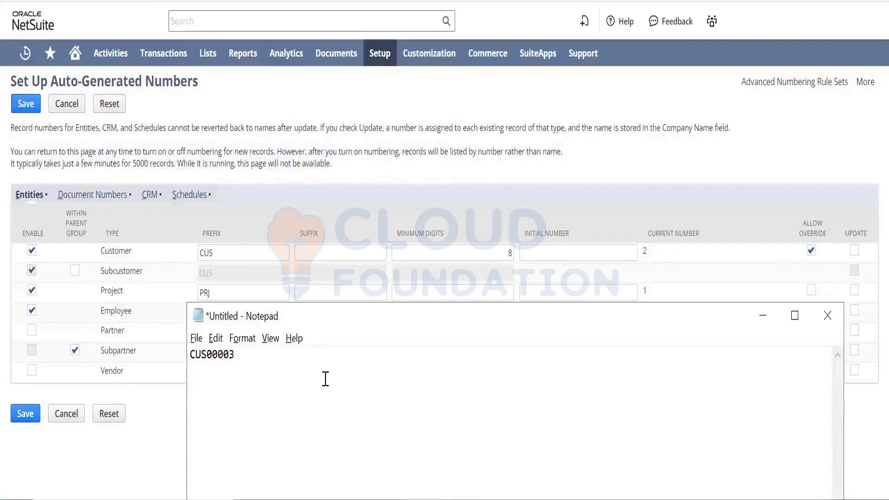
key(shift+Left)
key(shift+Left)
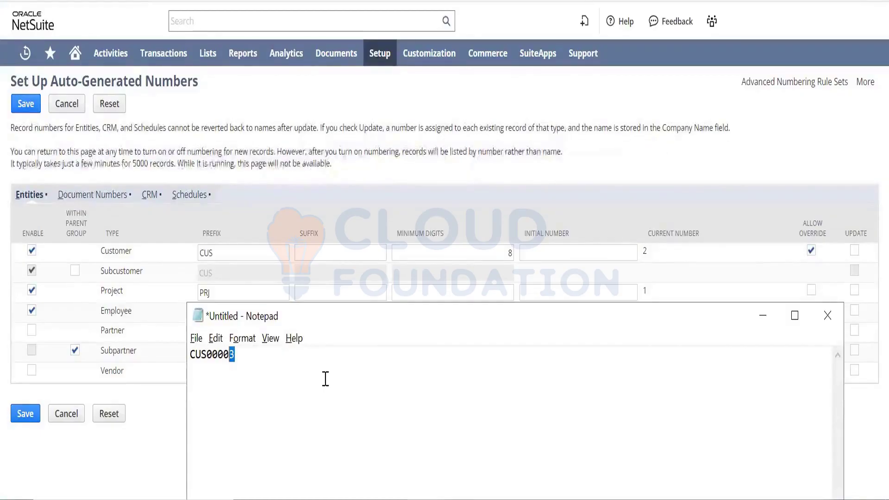
key(Left)
key(Left)
key(Left)
key(Left)
key(BackSpace)
key(BackSpace)
key(BackSpace)
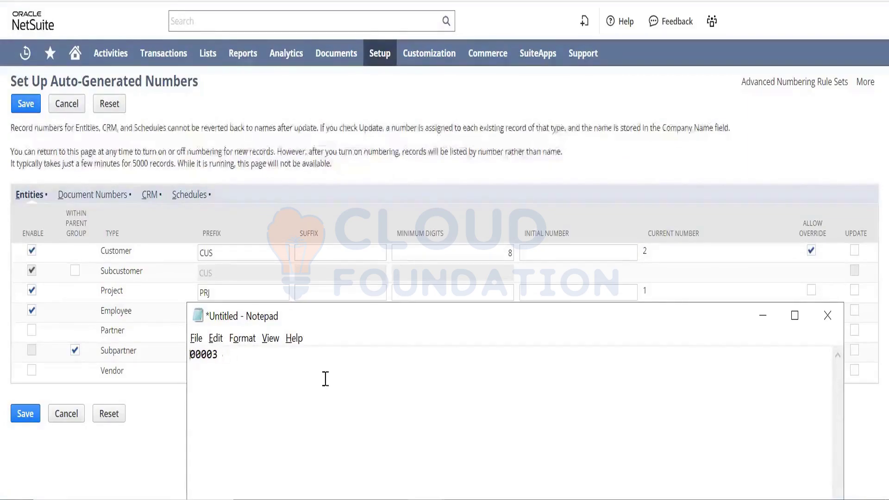
key(Tab)
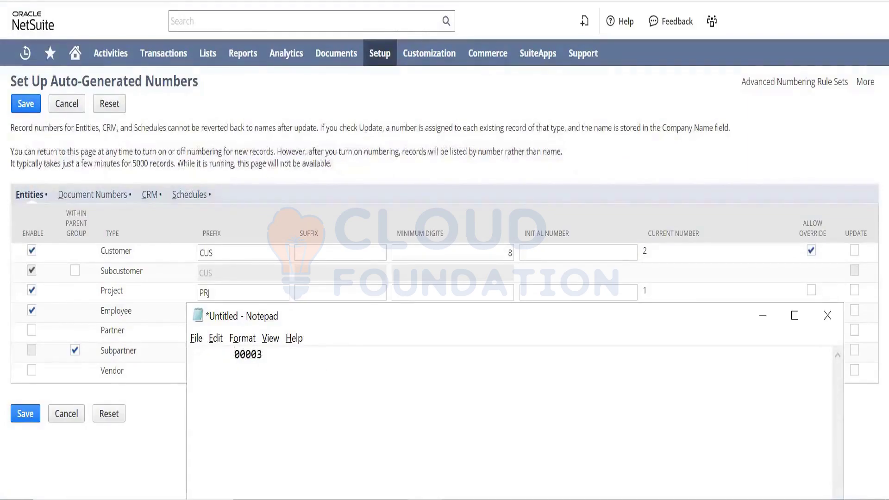
key(BackSpace)
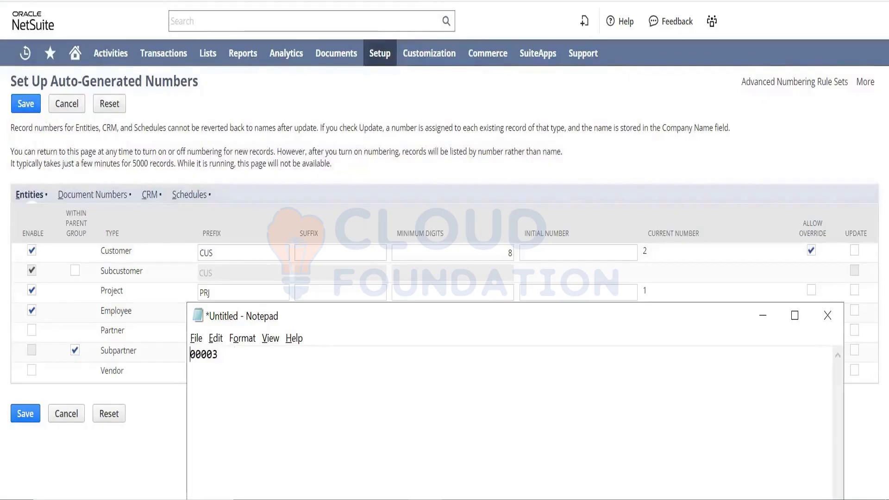
Back in NetSuite, disallow override of the auto-generated Customer numbers
click(811, 252)
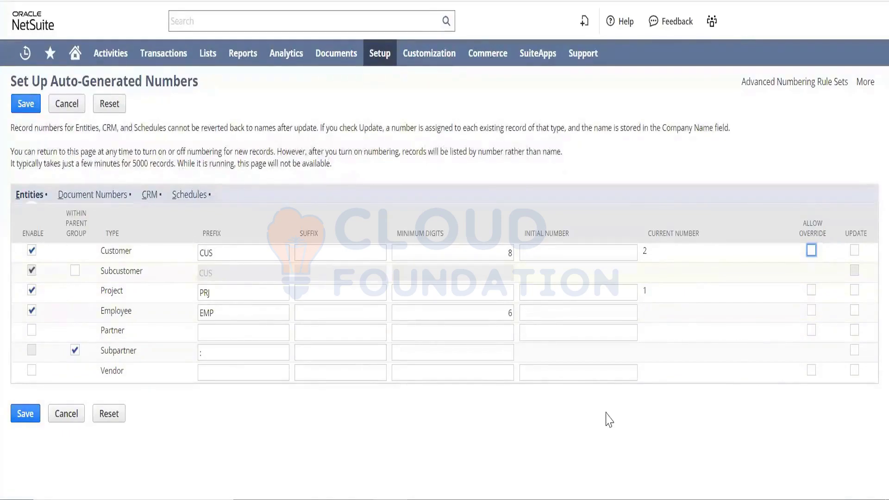
Look through the document numbering settings of the transaction types, including the Purchase Order row
click(98, 195)
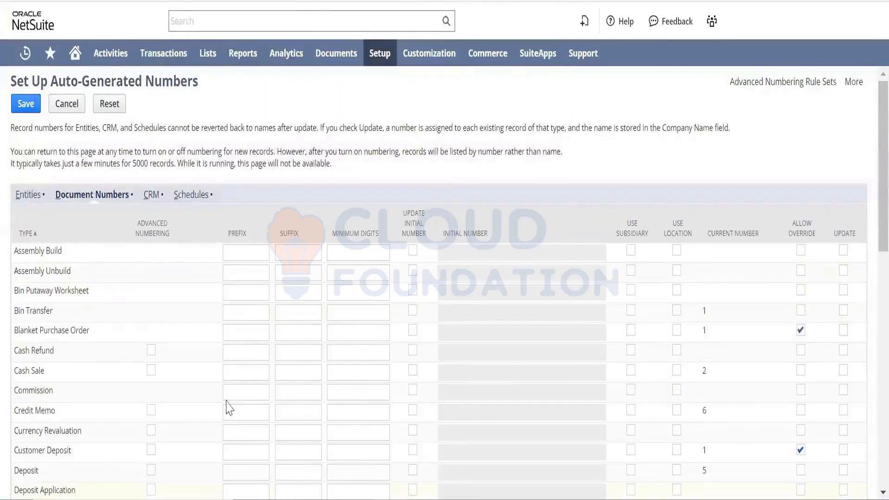
drag(868, 125, 867, 271)
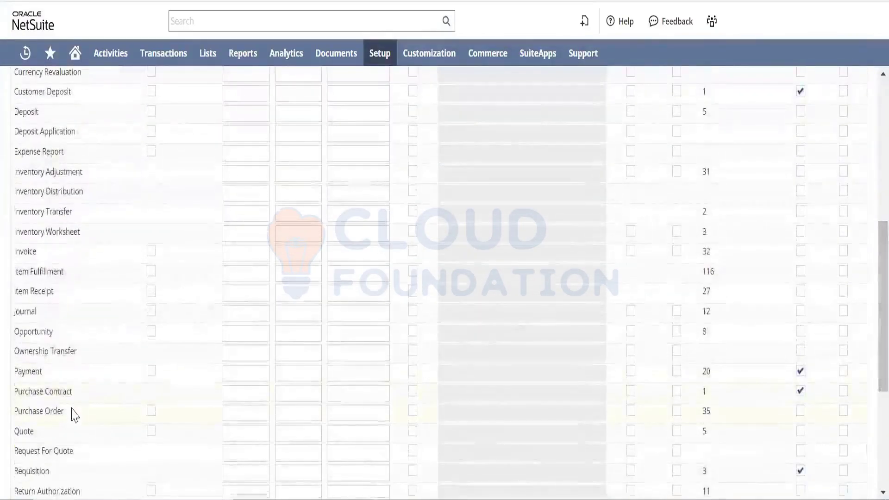
drag(65, 411, 13, 412)
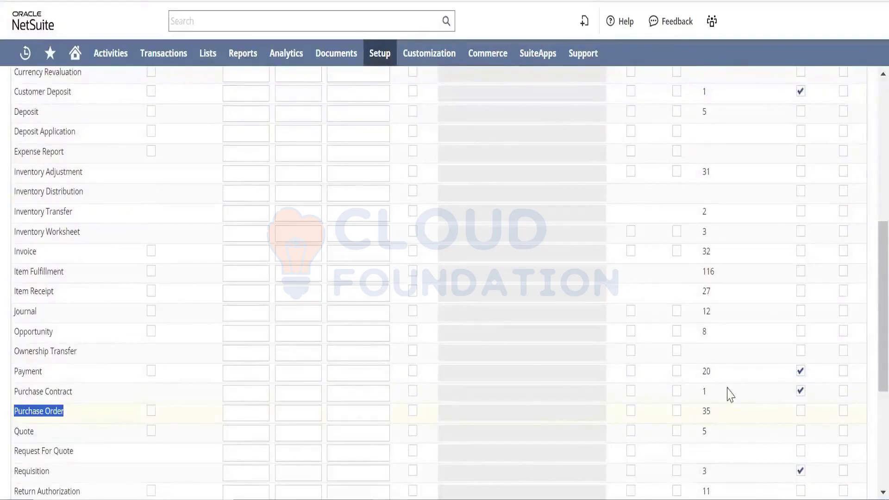
drag(868, 338, 860, 204)
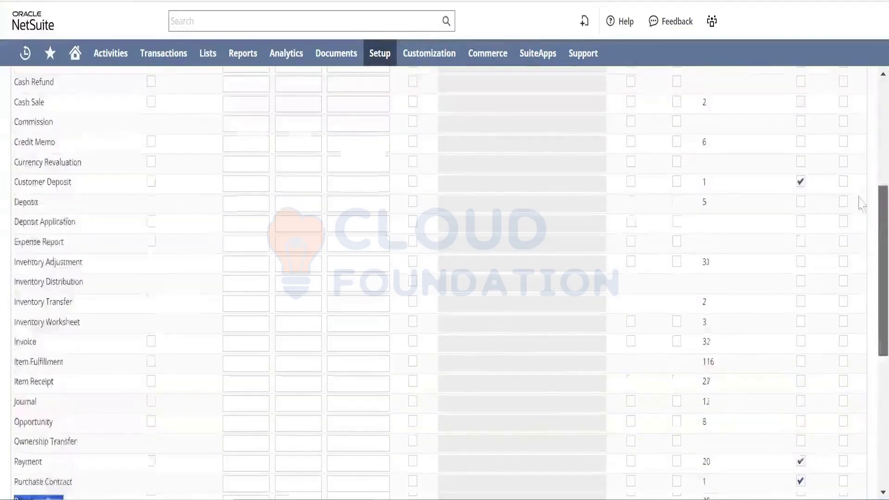
scroll(861, 204, up, 6)
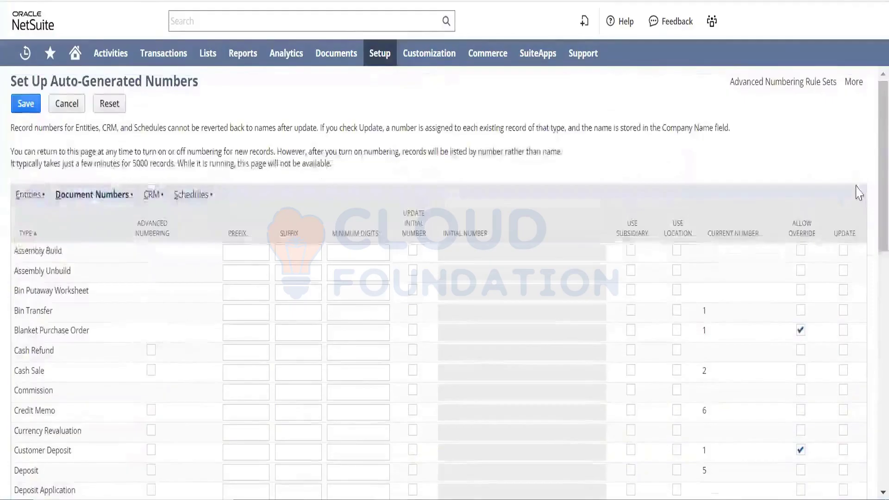
Set the document number prefix for Assembly Build to AB
click(235, 254)
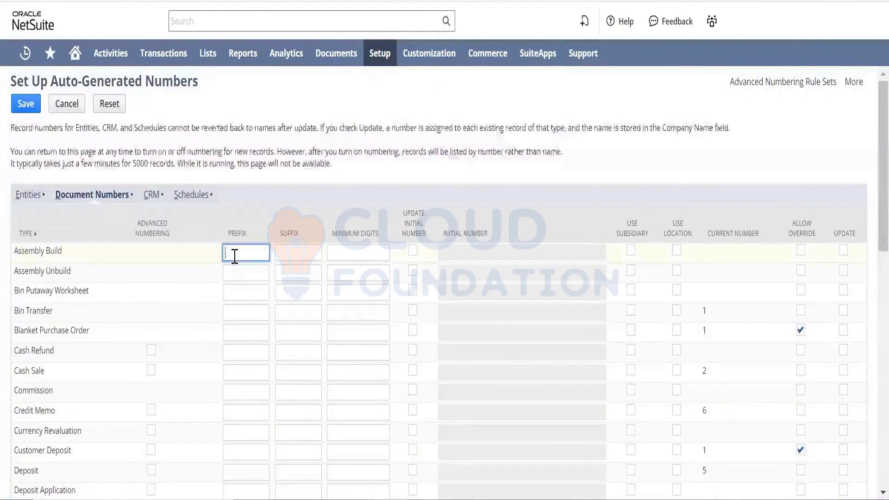
text(AB)
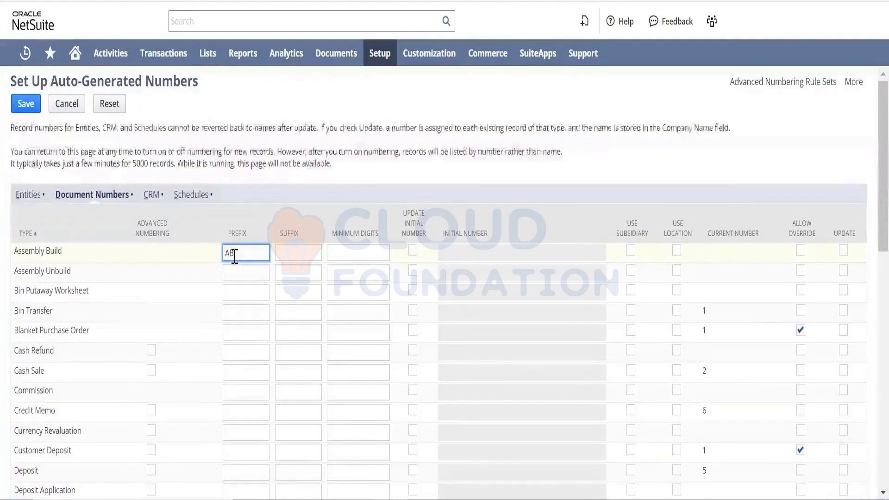
key(Tab)
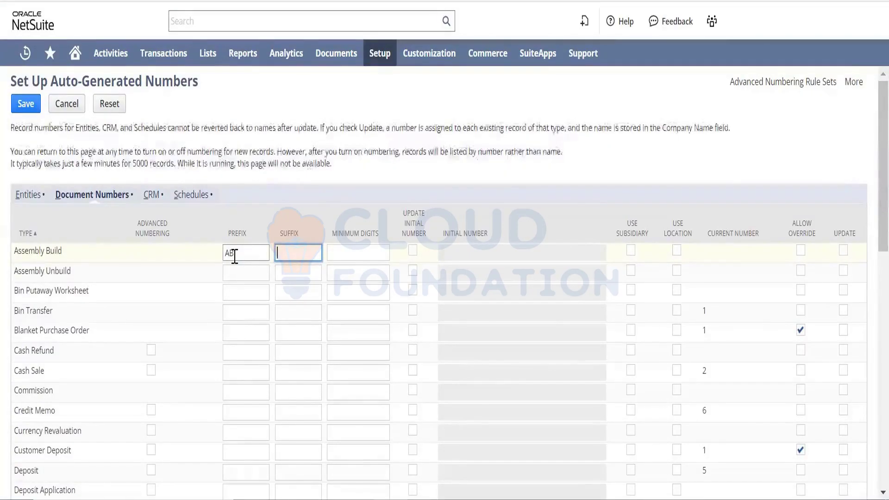
click(234, 254)
key(BackSpace)
key(BackSpace)
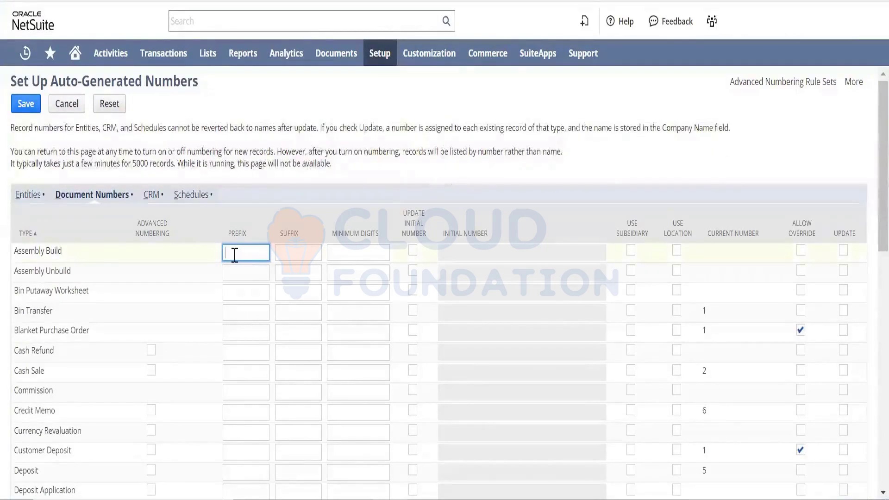
text(AB)
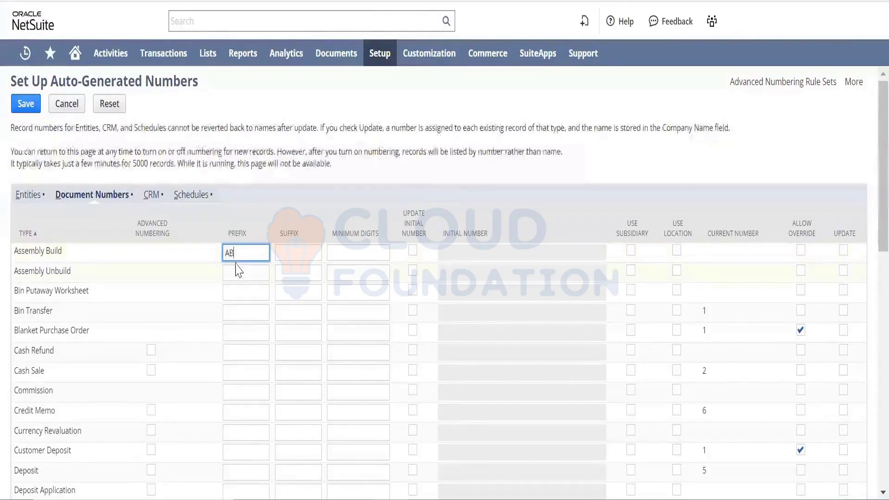
Set the document number prefixes for Assembly Unbuild to ABU and Bin Putaway Worksheet to BP
click(240, 272)
text(A)
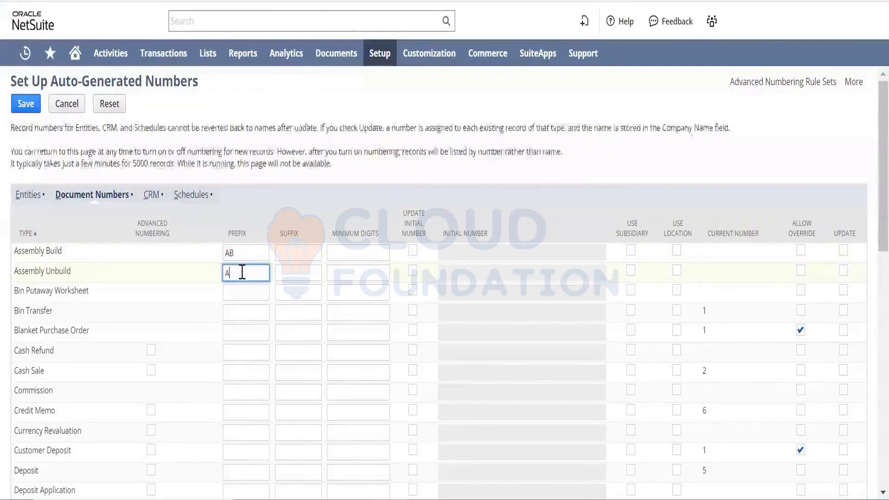
text(BU)
click(246, 298)
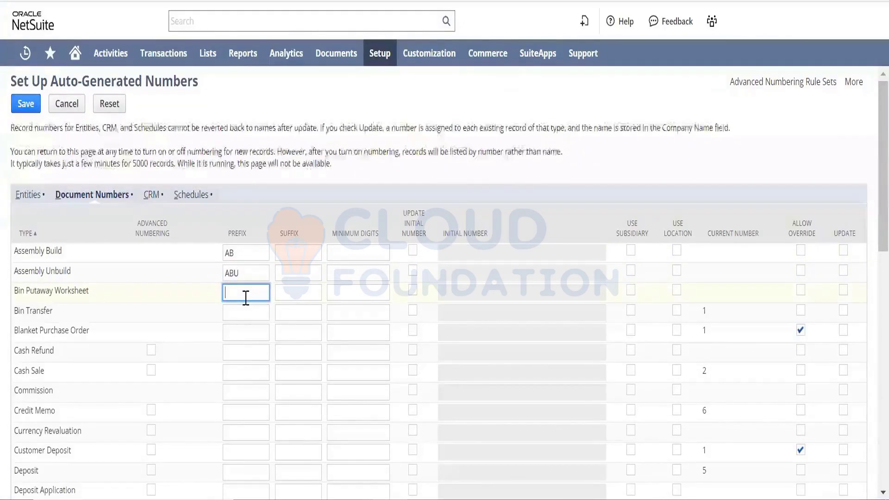
text(BP)
key(Tab)
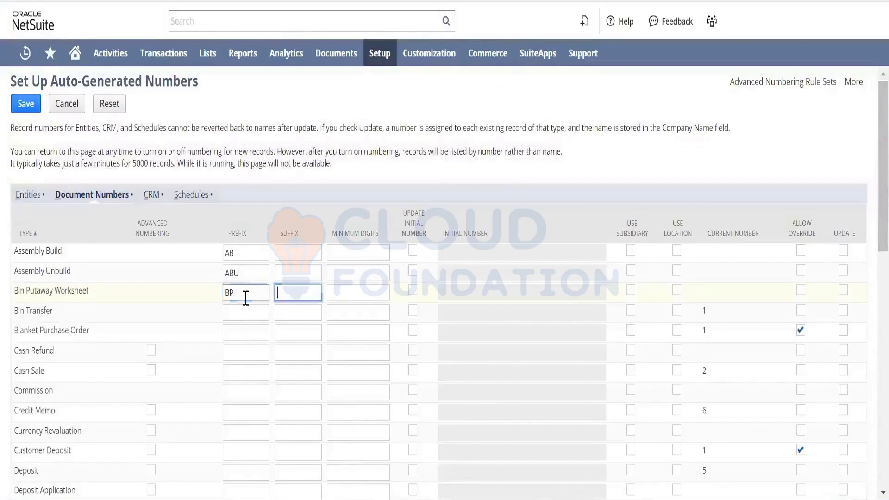
Set the document number prefix for Bin Transfer to BT
click(244, 305)
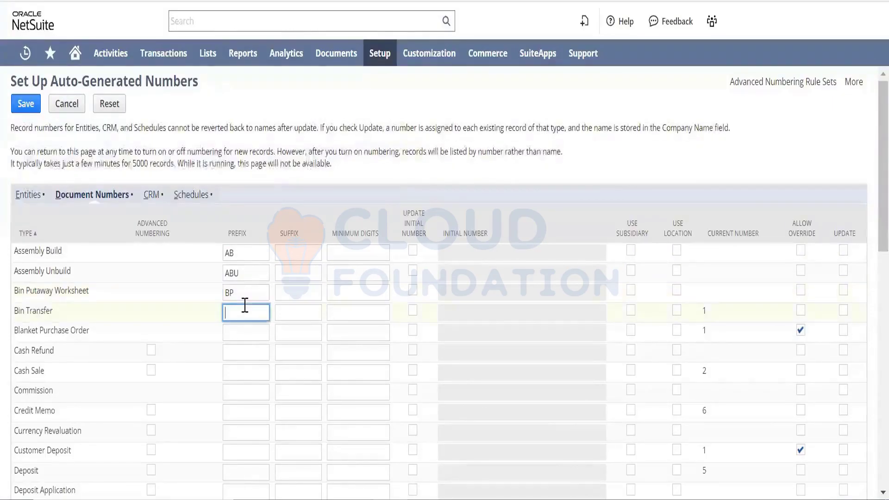
text(BPO)
key(Tab)
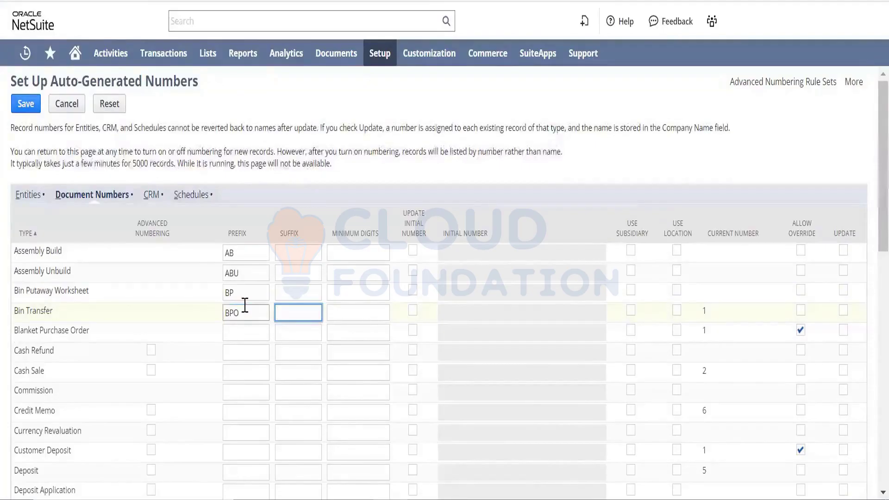
click(244, 306)
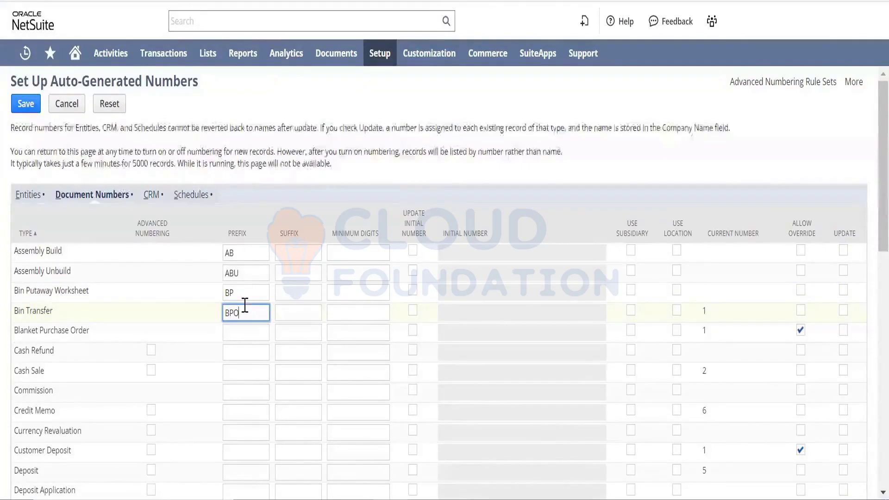
key(BackSpace)
key(BackSpace)
text(T)
key(Tab)
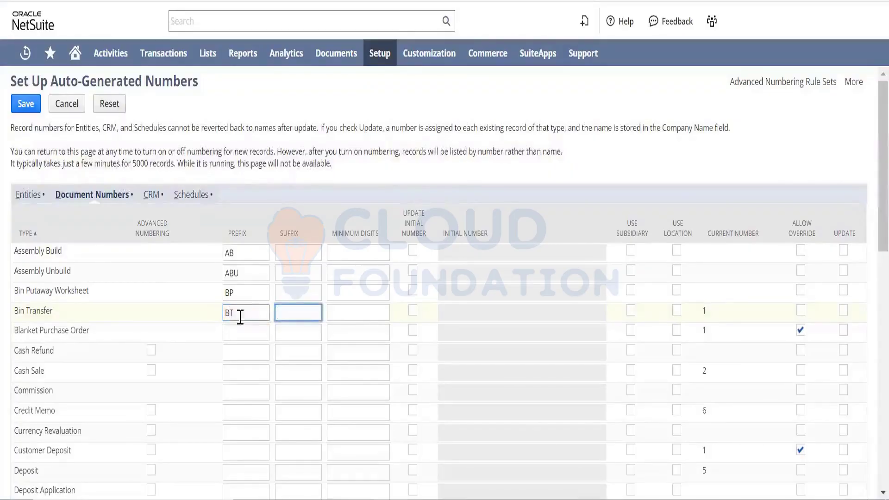
Set the document number prefix for Blanket Purchase Order to BPO
click(238, 334)
text(BPO)
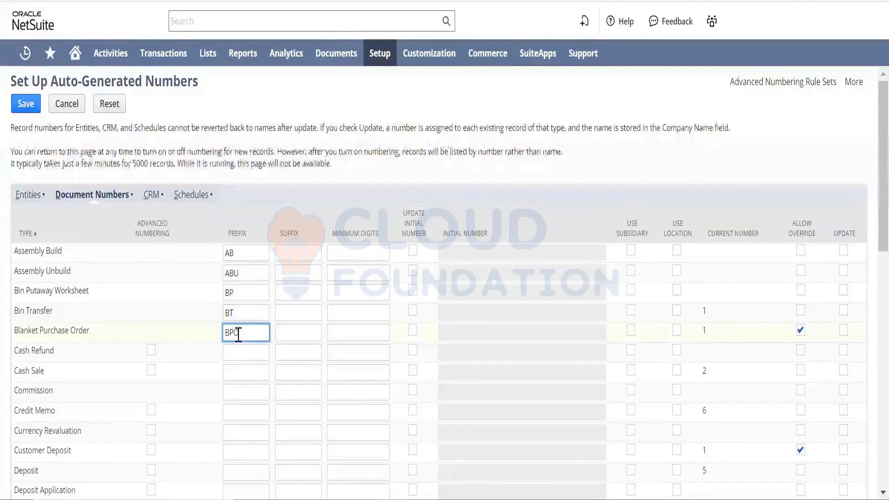
key(Tab)
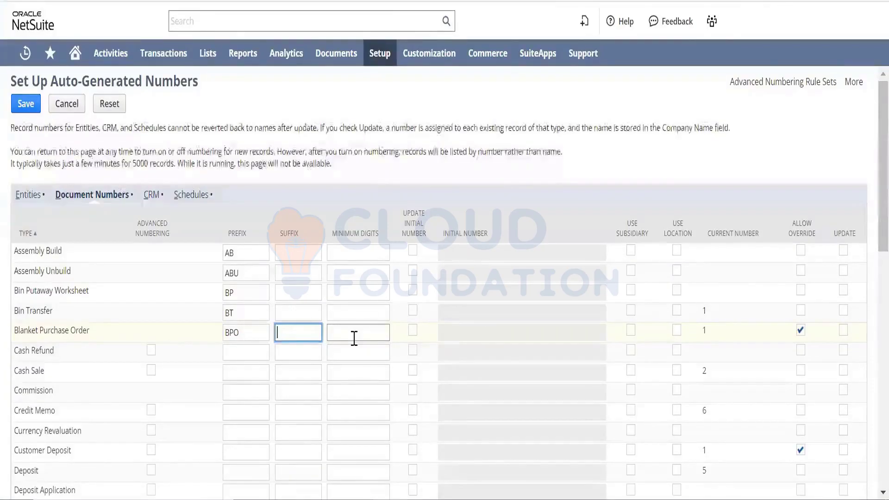
Find the Journal transaction type on the page and set its document number prefix to JE
key(ctrl+f)
text(jour)
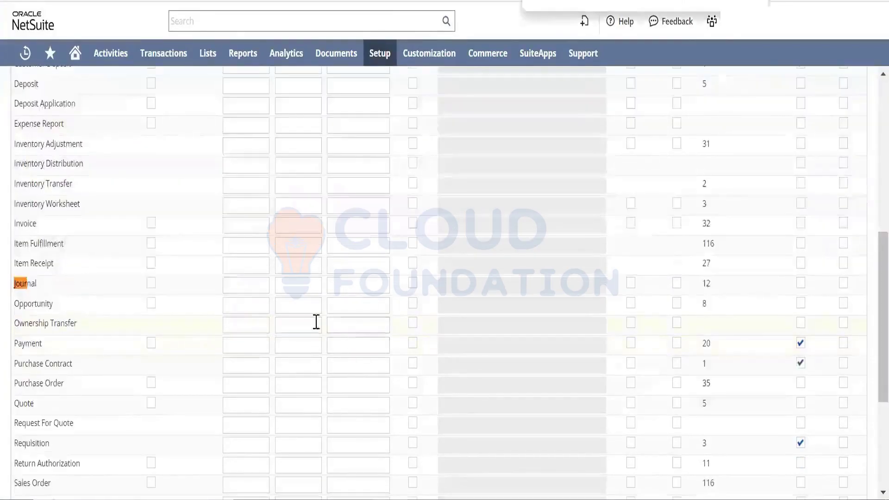
click(256, 286)
text(JE)
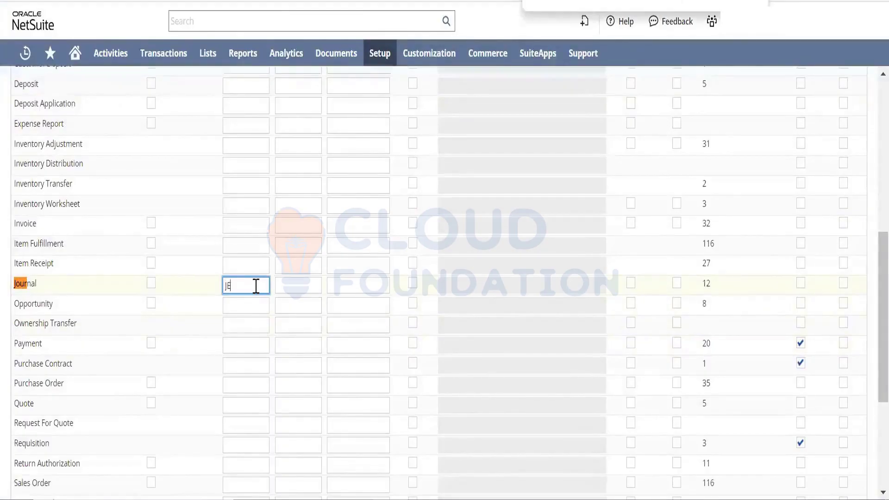
Set the document number prefixes for Opportunity to OPP and Payment to PY
click(256, 307)
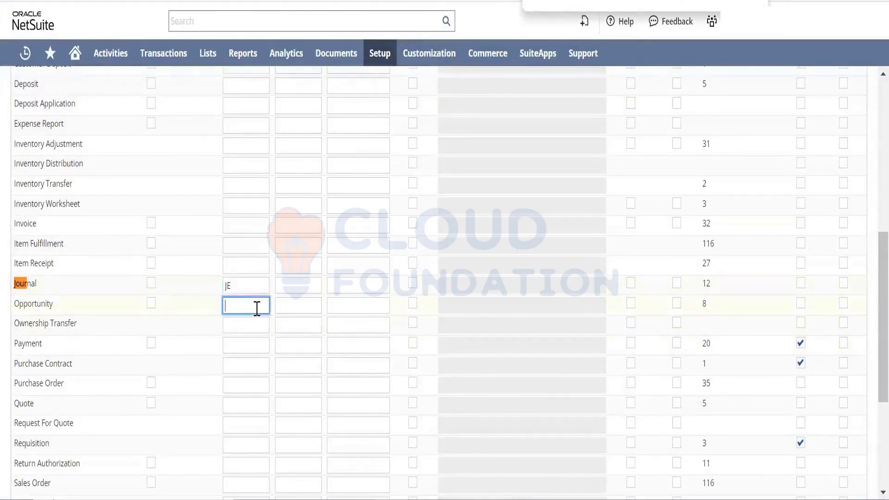
text(O)
text(PP)
click(239, 343)
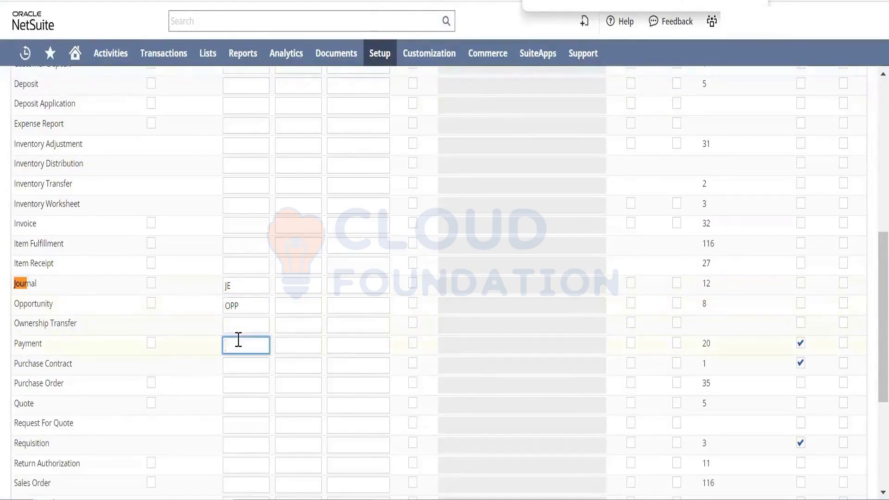
text(PY)
scroll(869, 249, up, 8)
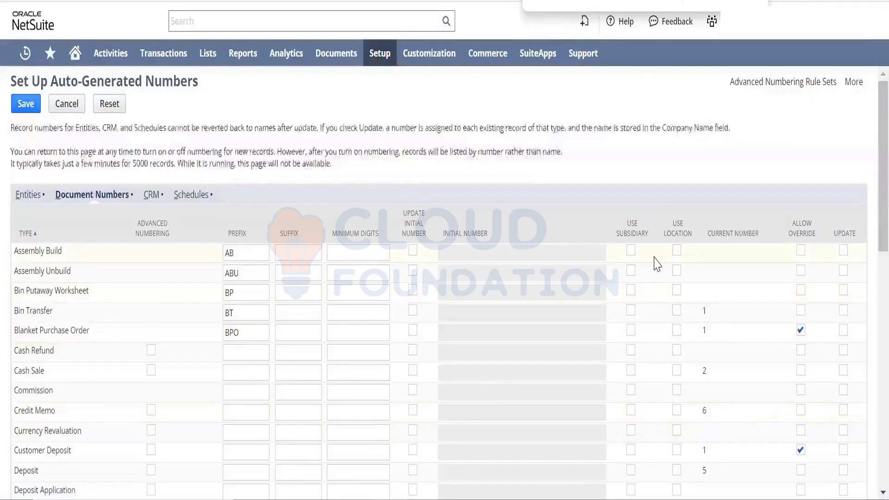
click(631, 254)
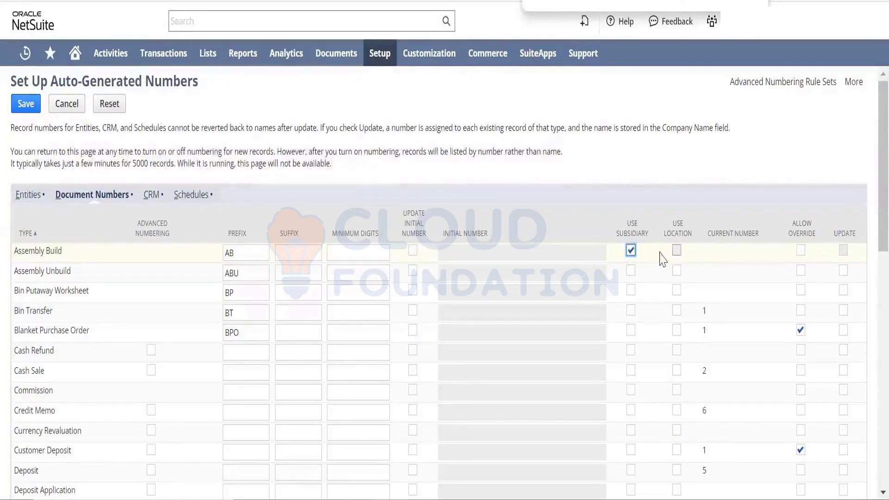
click(630, 252)
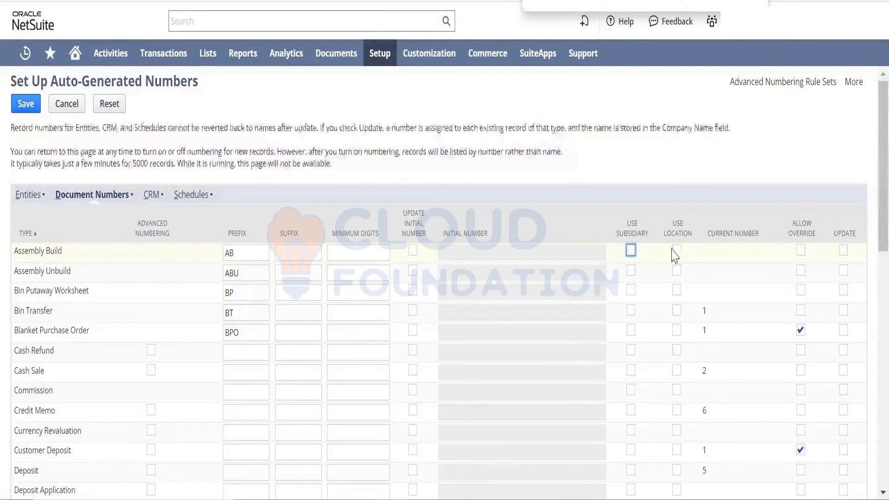
click(677, 252)
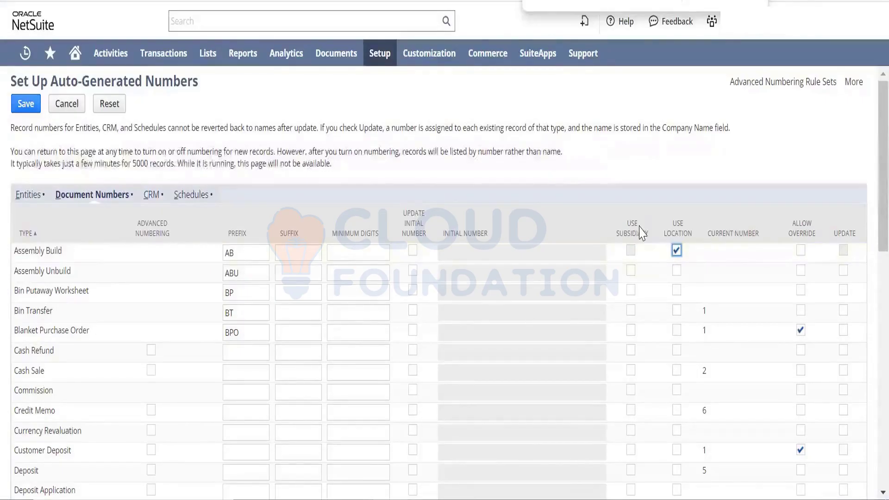
click(676, 253)
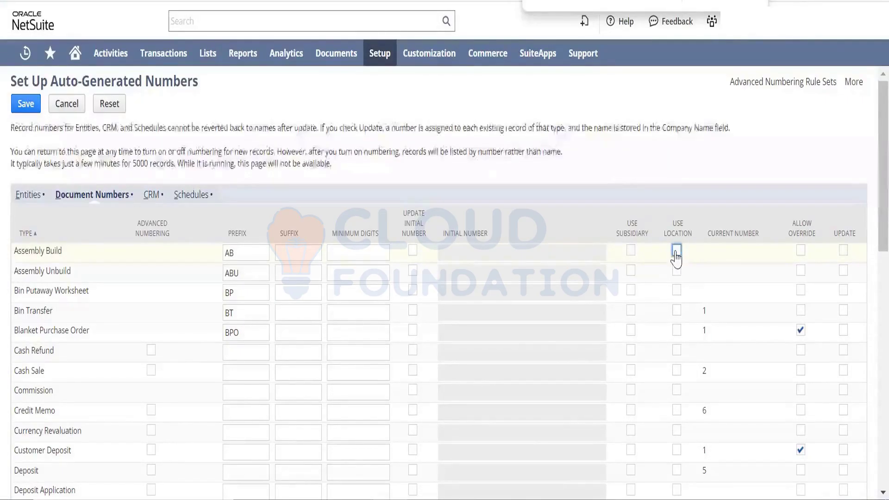
Enable Use Subsidiary for the Assembly Build document numbers
click(632, 251)
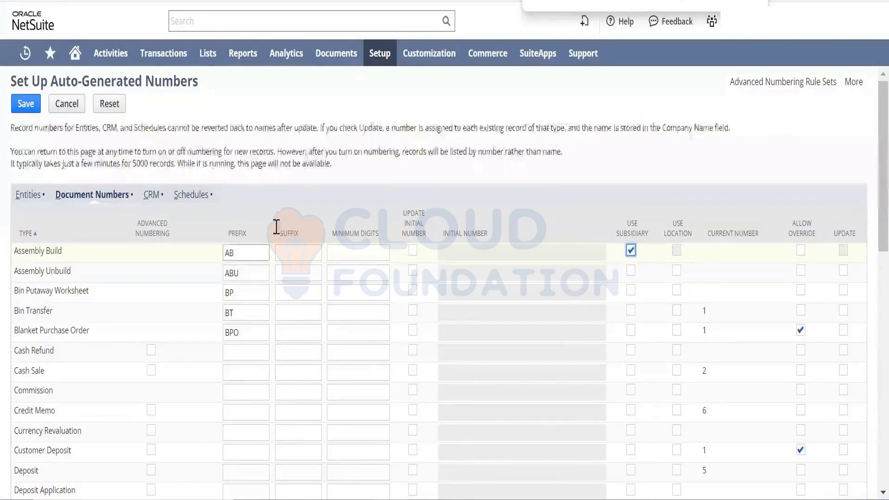
Open the company's subsidiary list in a separate browser tab and start editing the Amazon inco subsidiary
mouse_move(387, 55)
mouse_move(413, 107)
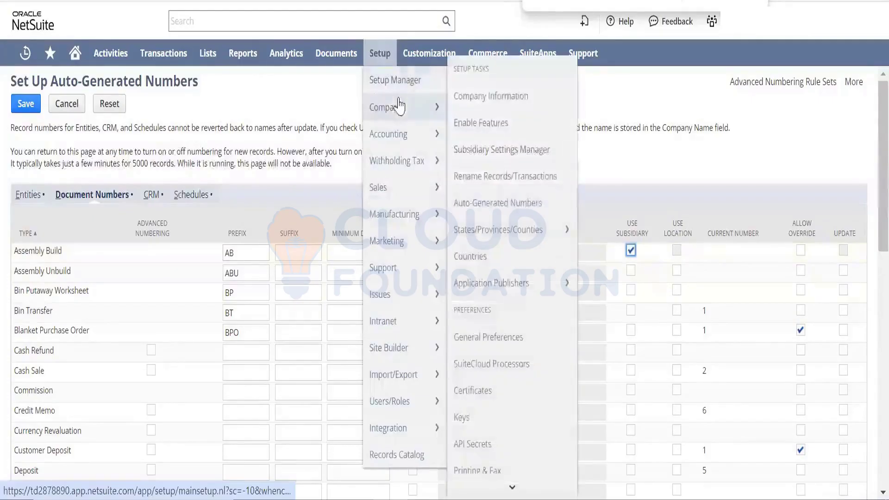
mouse_move(523, 495)
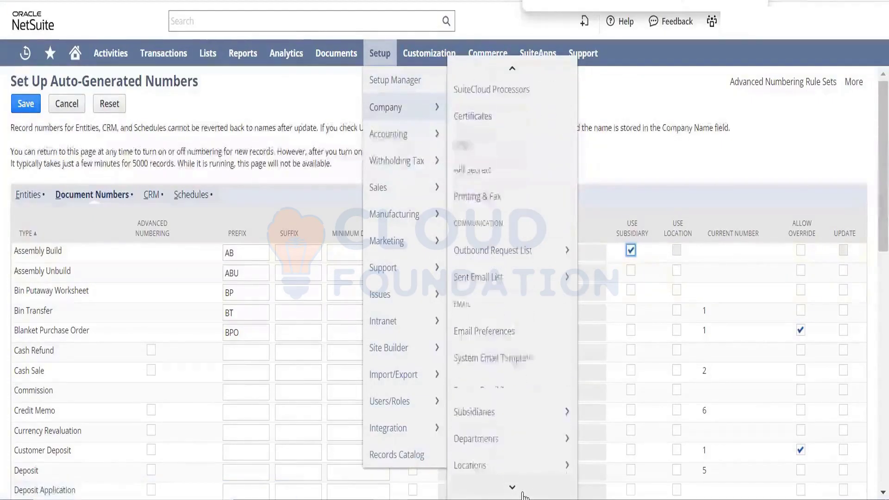
mouse_move(537, 395)
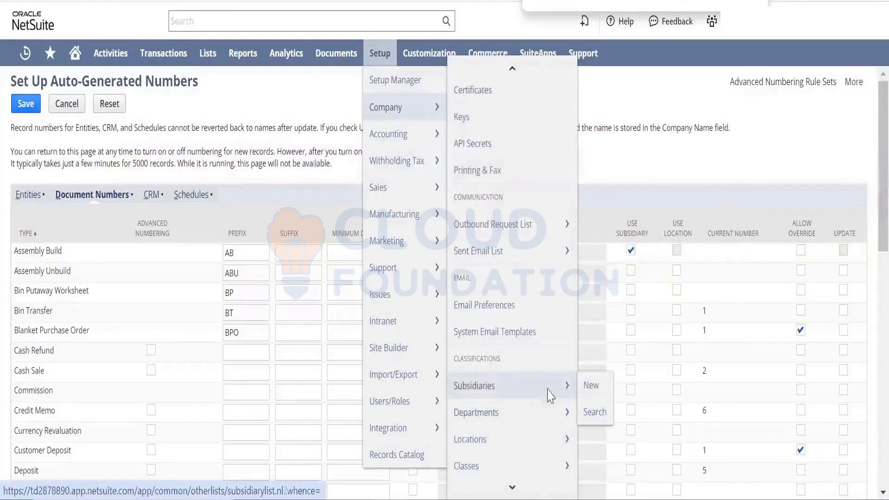
right_click(548, 394)
click(624, 195)
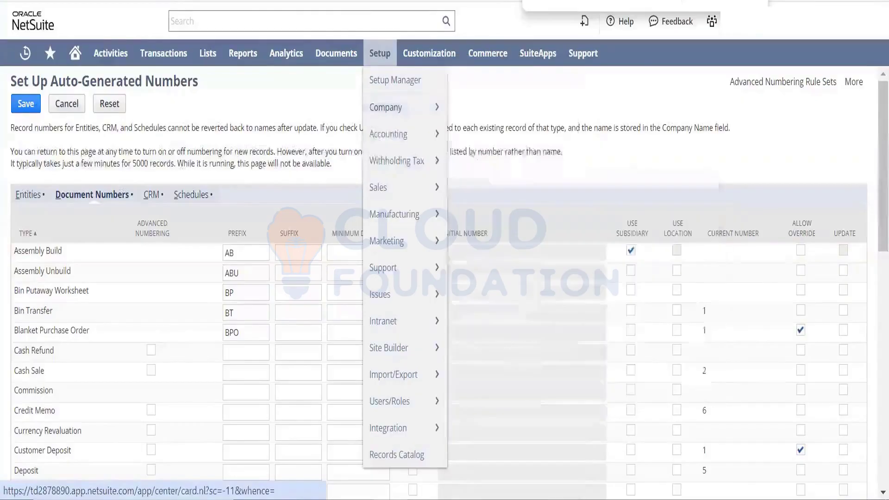
key(ctrl+Tab)
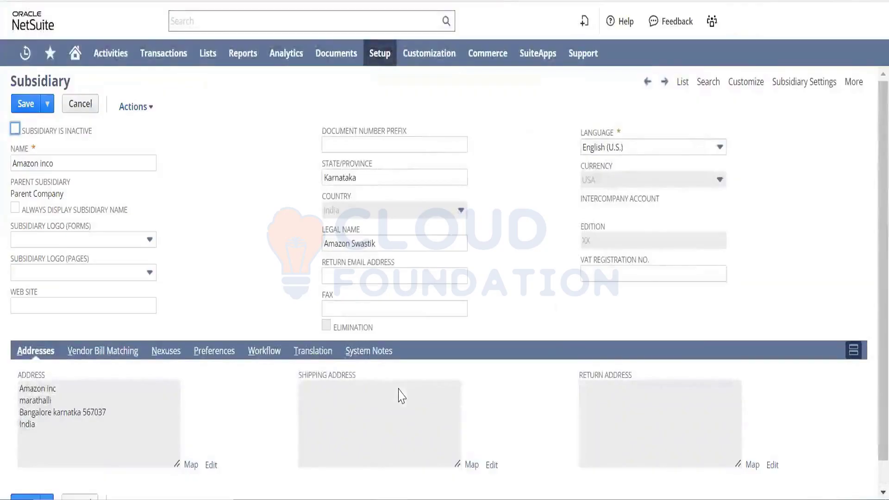
Set the Amazon inco subsidiary's document number prefix to AI and save the record
click(389, 147)
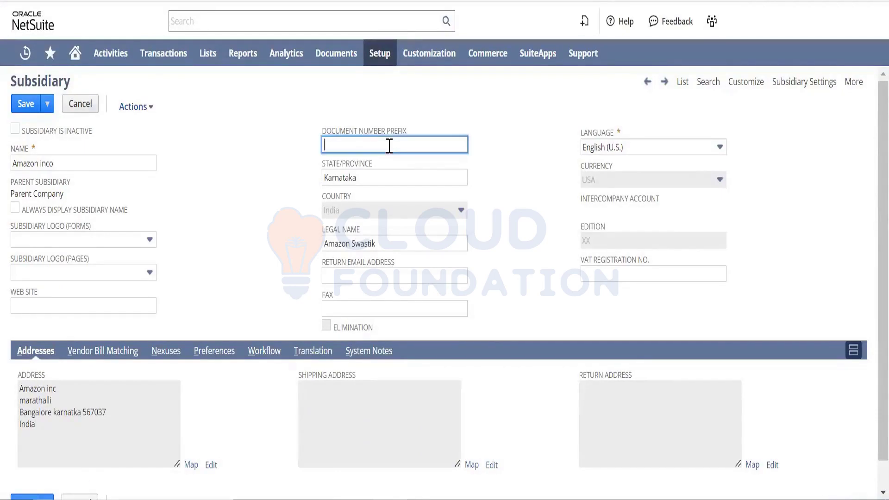
text(AI)
click(19, 106)
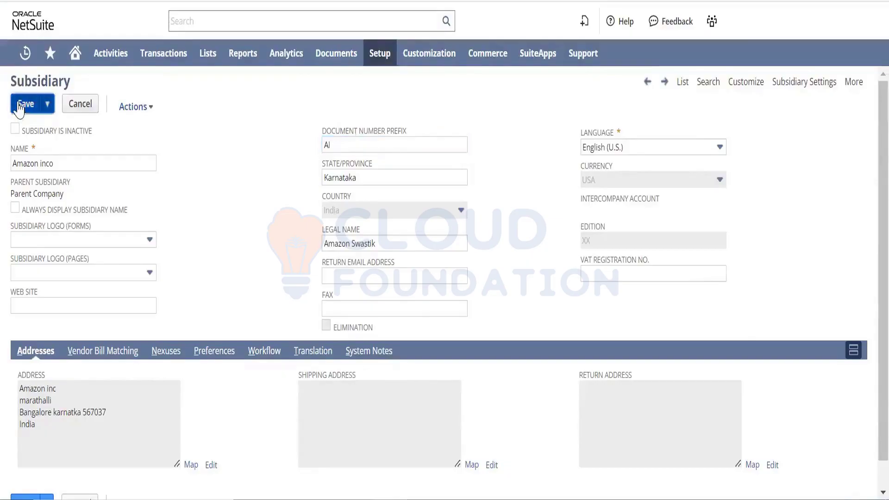
click(372, 245)
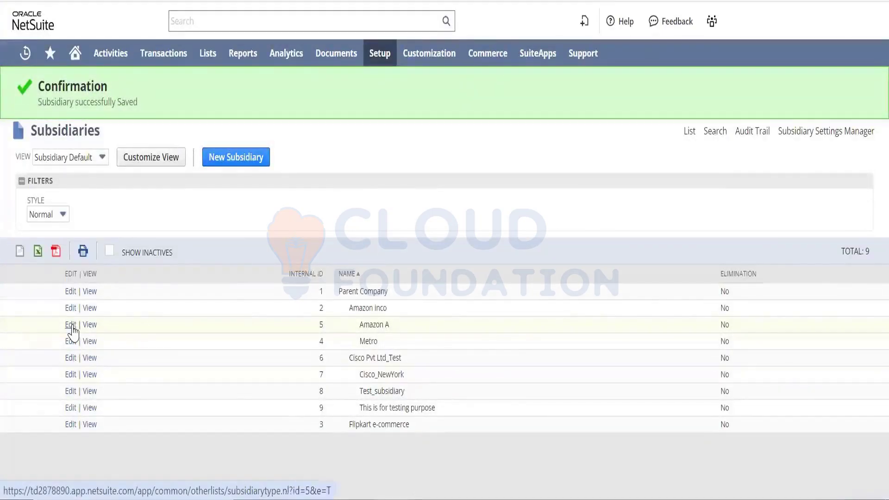
Edit the Amazon A subsidiary, set its document number prefix to AA, and save the record
click(72, 326)
click(380, 146)
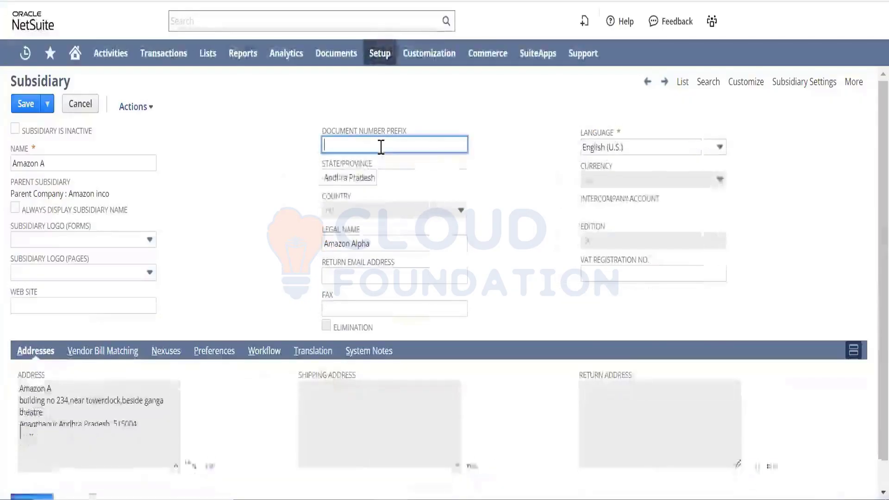
text(AA)
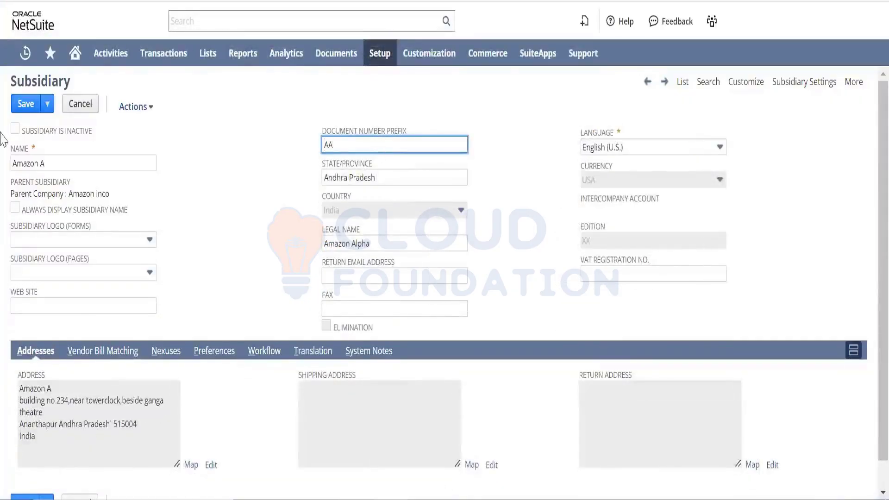
click(25, 103)
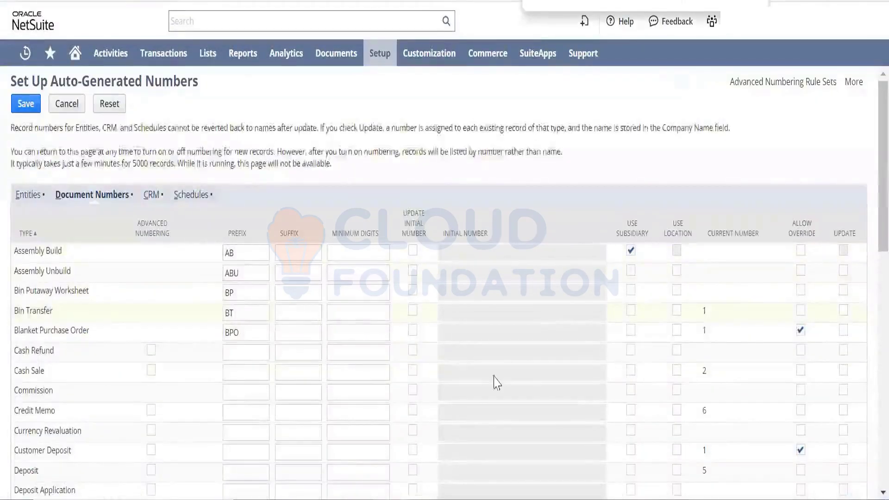
Switch to Notepad and replace the note with the sample document numbers AIAB00001 and AAAB00001 on separate lines
click(414, 499)
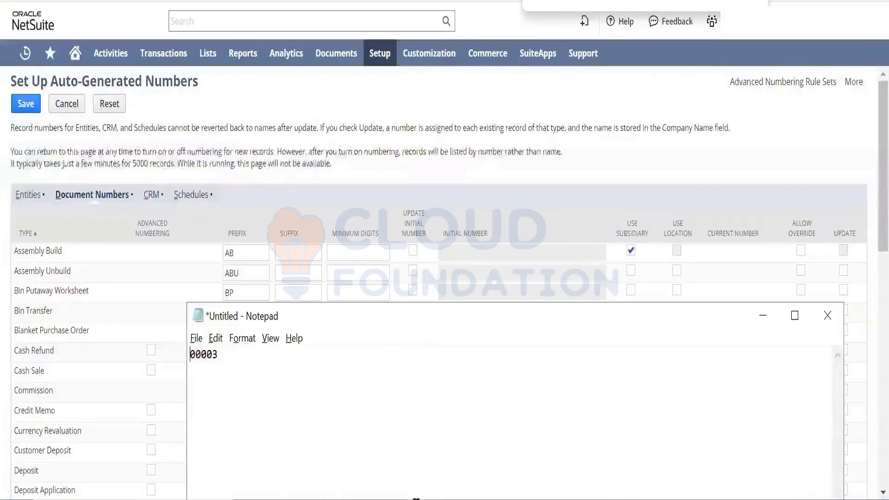
key(ctrl+a)
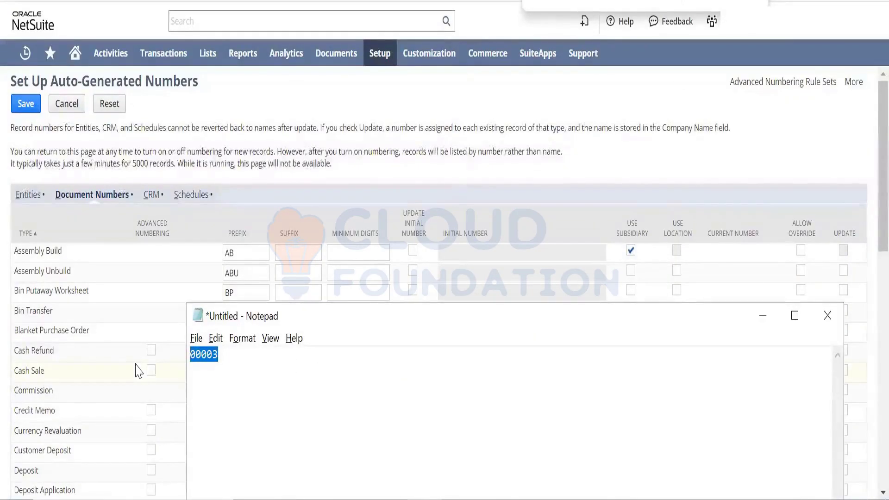
text(A)
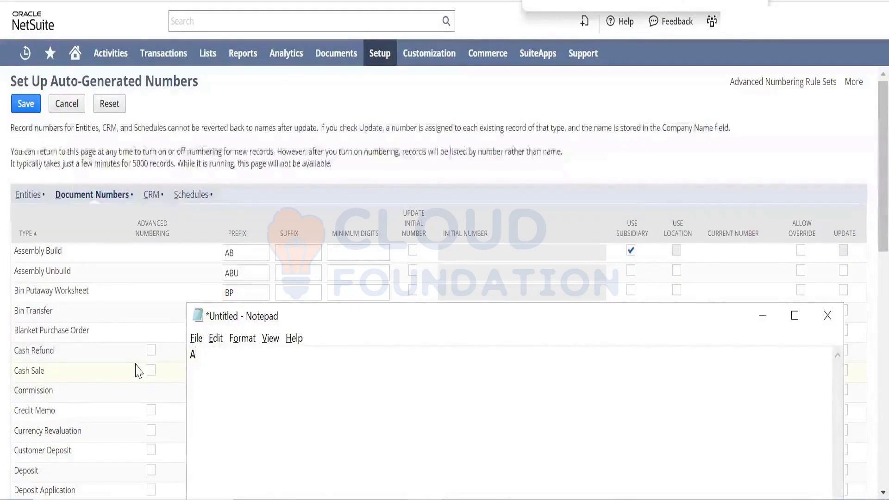
text(IAB00)
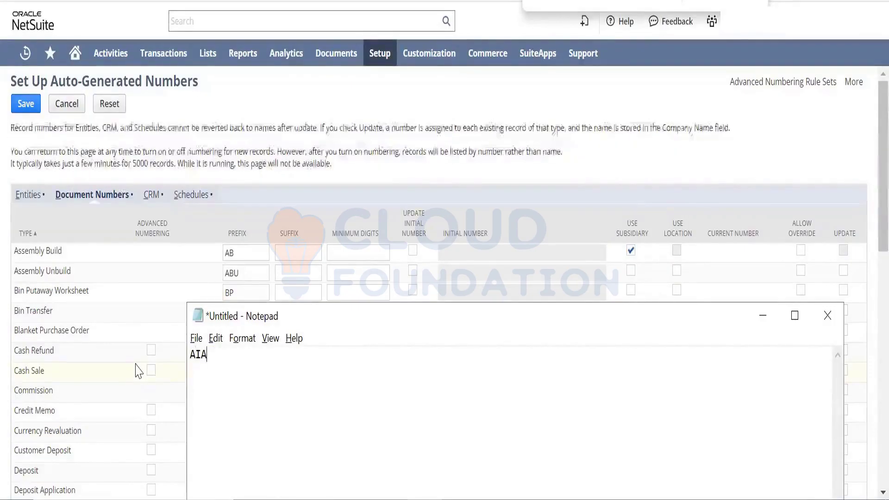
text(001)
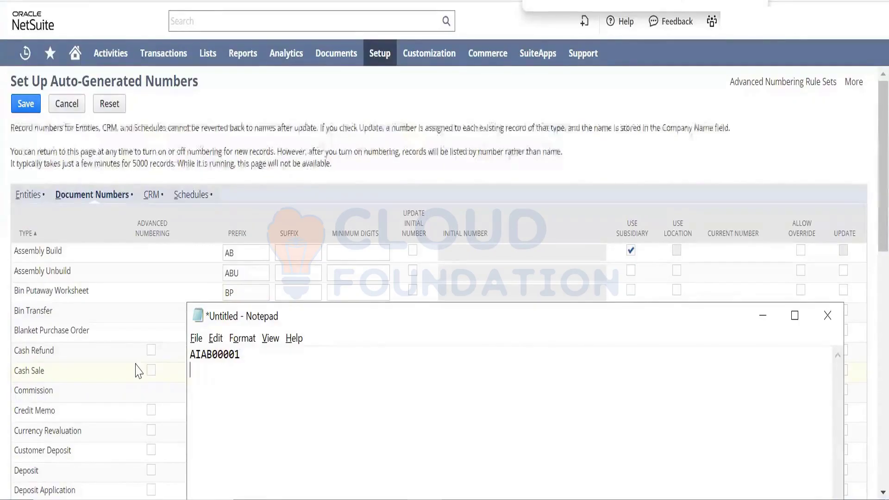
text(AAAB)
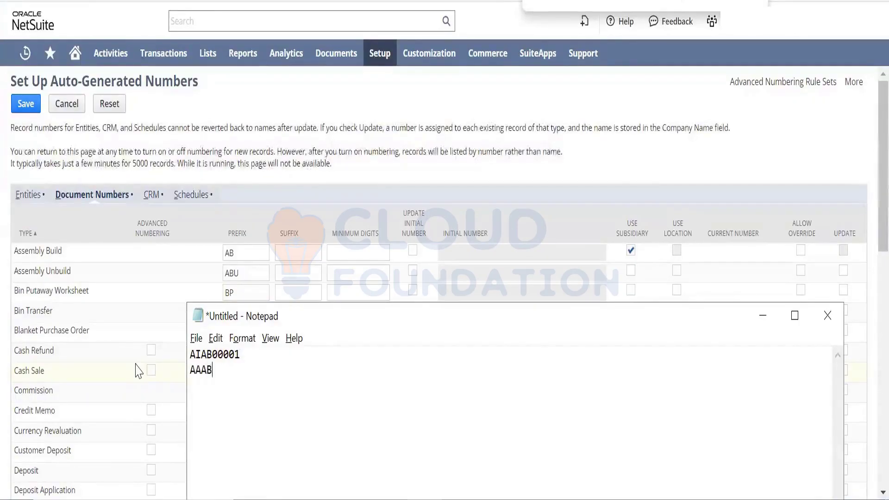
text(00001)
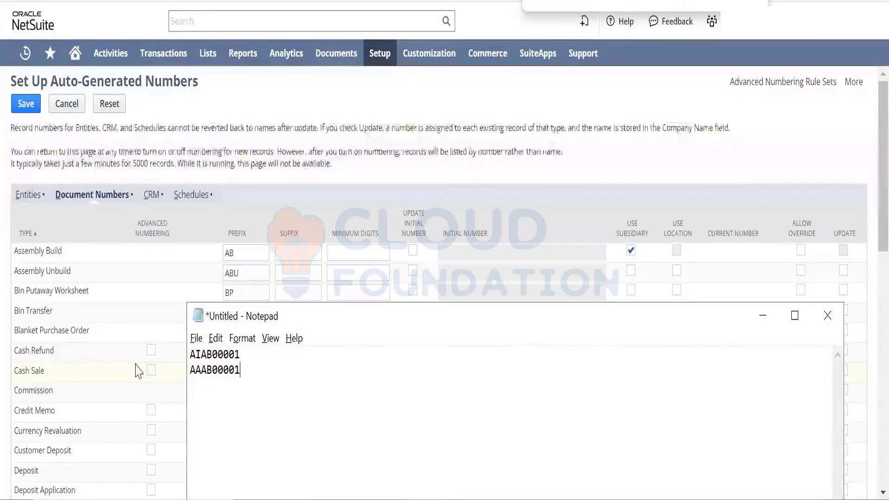
Insert a space between the subsidiary prefix and AB in both sample numbers
key(Up)
key(Left)
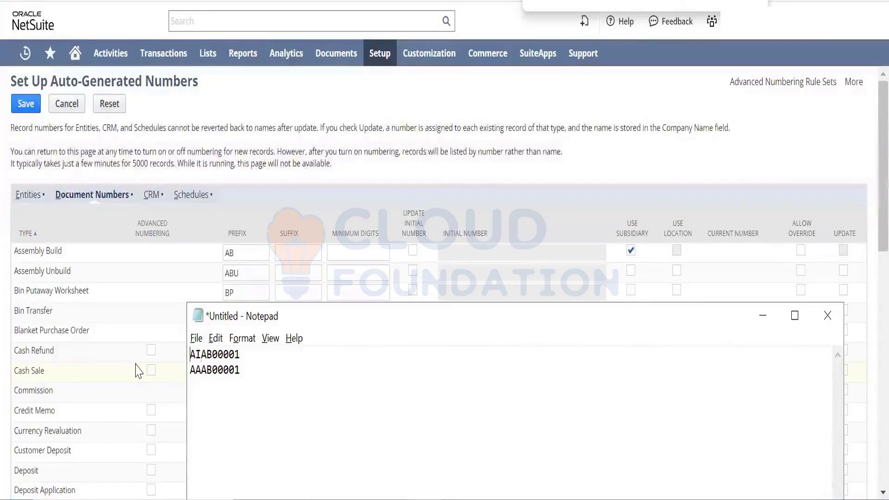
key(Right)
key(Right)
key(Down)
key(Left)
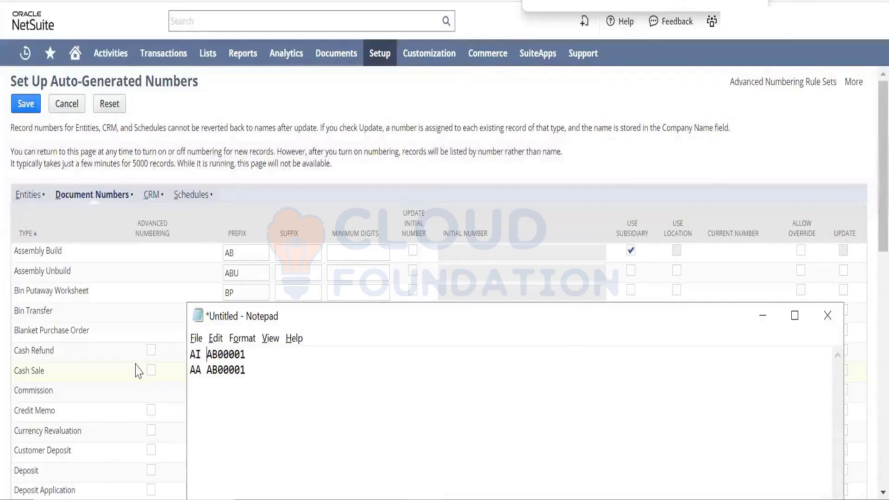
Remove the space after the subsidiary prefix in both sample numbers
key(BackSpace)
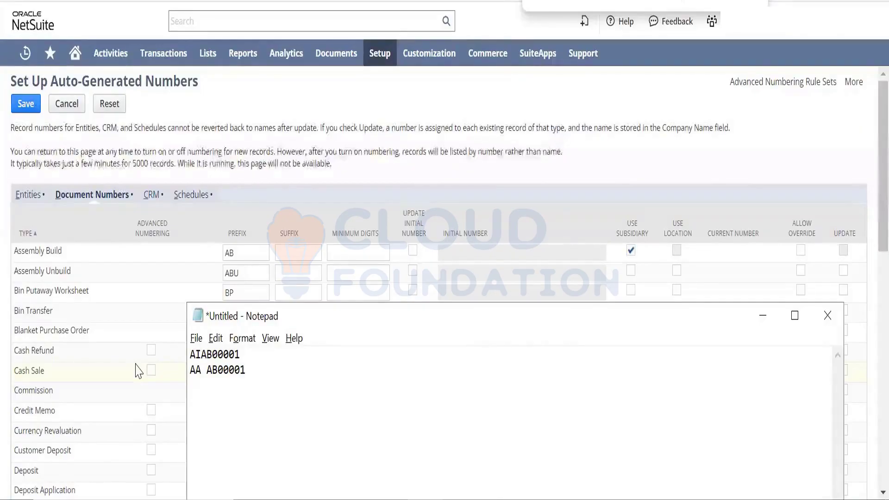
key(Left)
key(Right)
key(Right)
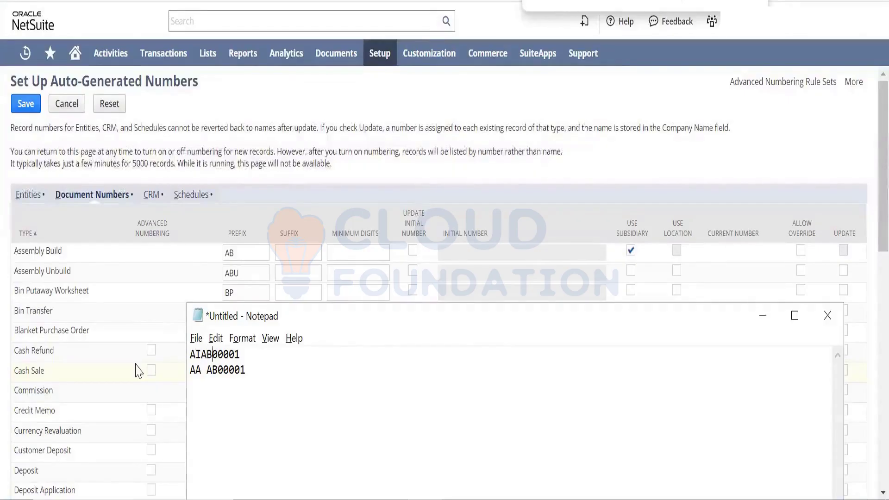
key(Right)
key(Down)
key(Left)
key(Left)
key(Left)
key(Left)
key(Left)
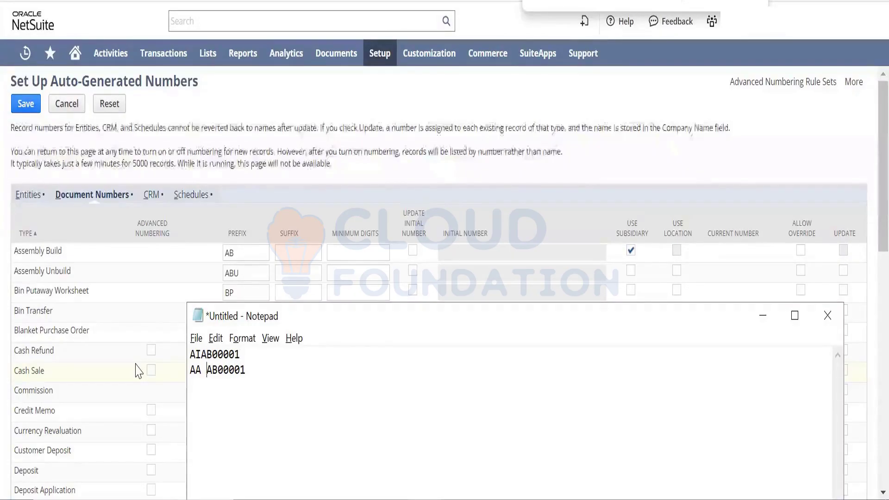
key(BackSpace)
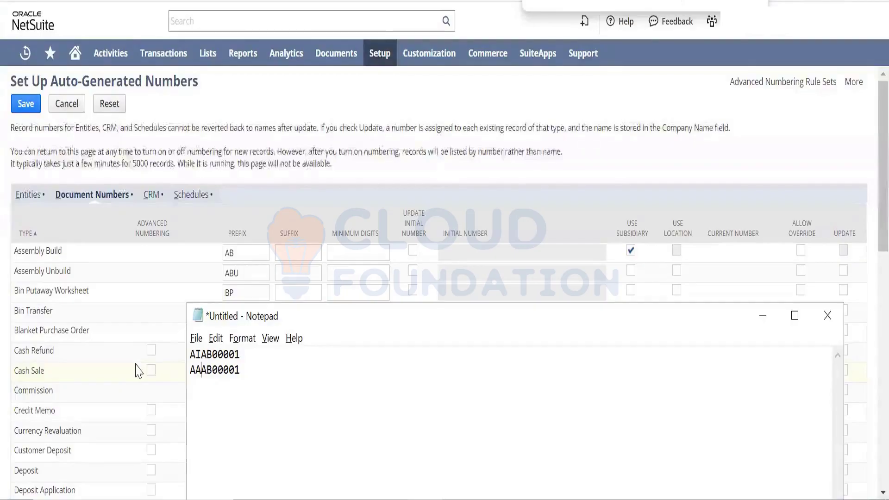
Replace the transaction prefix AB with PO in the second sample number, making it AAPO00001
key(Right)
key(Right)
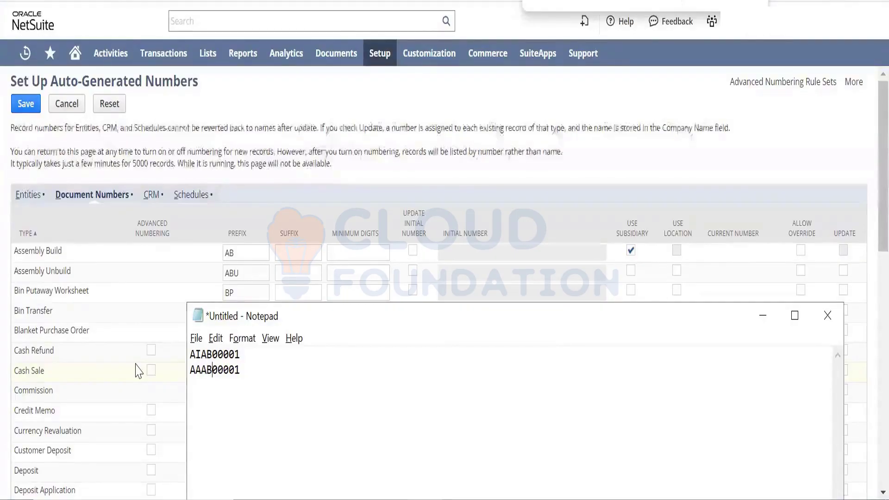
key(BackSpace)
key(BackSpace)
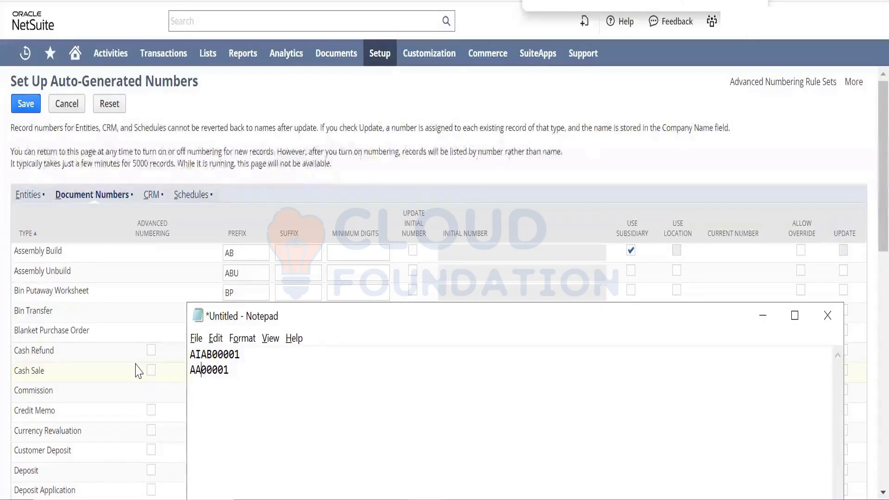
text(PO)
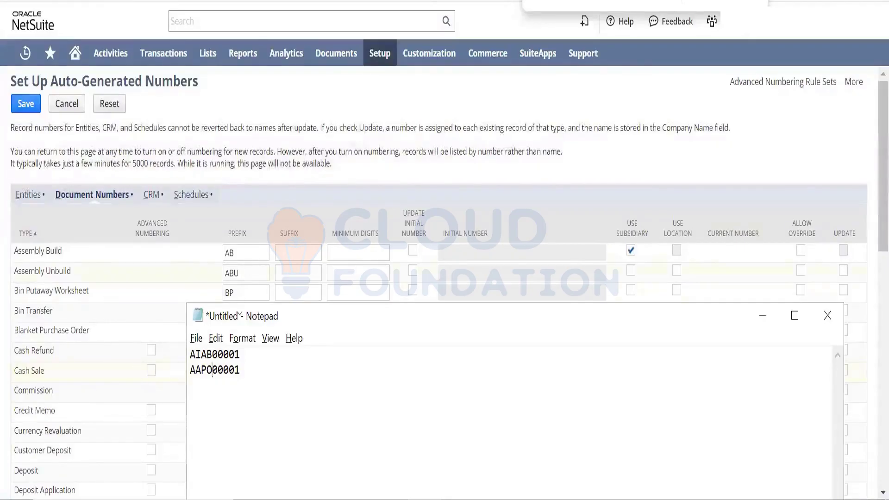
Back in NetSuite, switch the Assembly Build document numbering from Use Subsidiary to Use Location
click(568, 205)
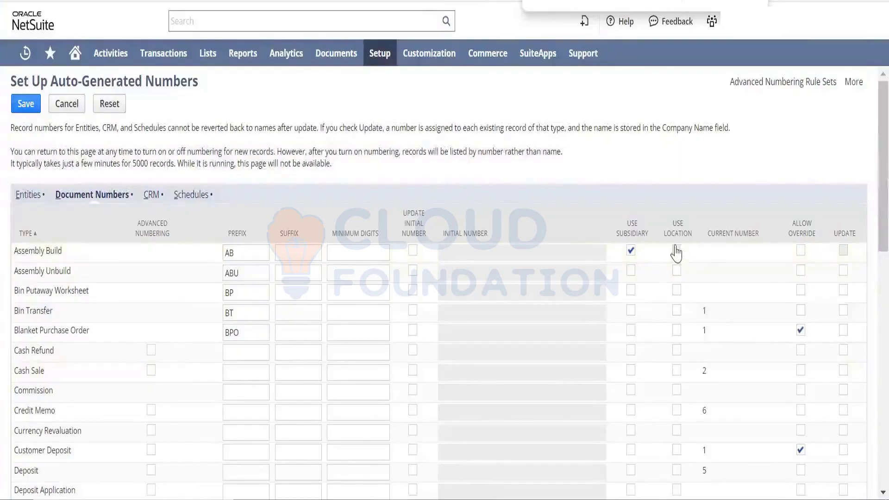
click(631, 251)
click(676, 252)
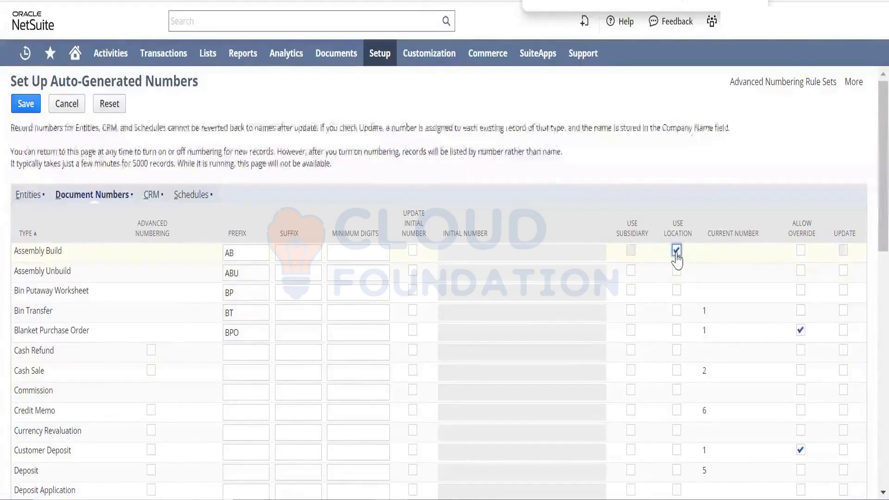
Open the company's Locations list in a separate browser tab and examine the Flipkart retail store's document number prefix in edit mode
mouse_move(378, 65)
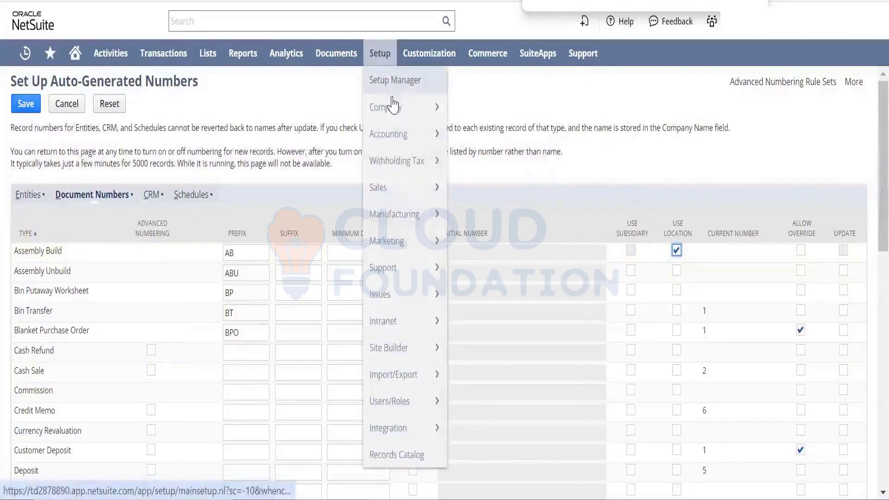
mouse_move(393, 105)
mouse_move(512, 488)
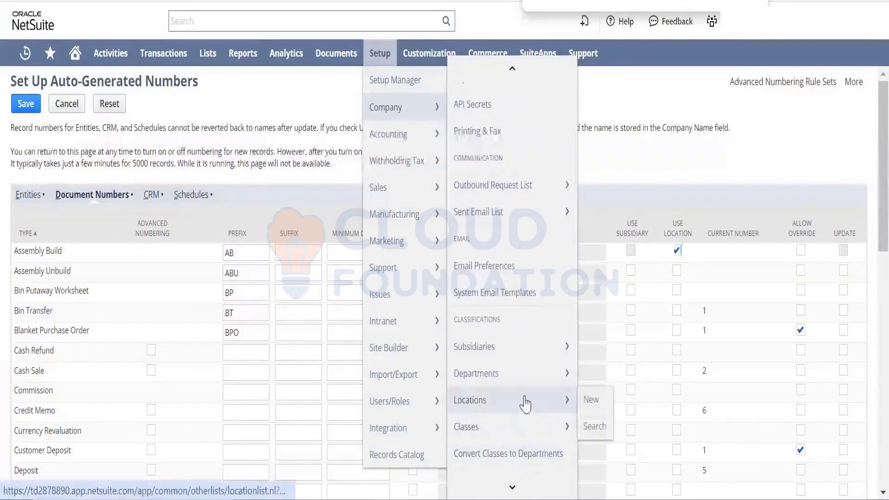
right_click(526, 400)
click(584, 223)
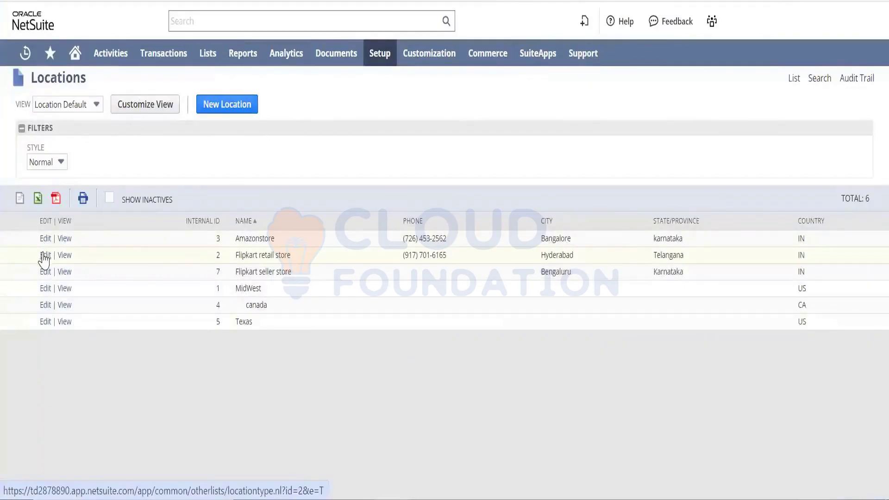
click(44, 256)
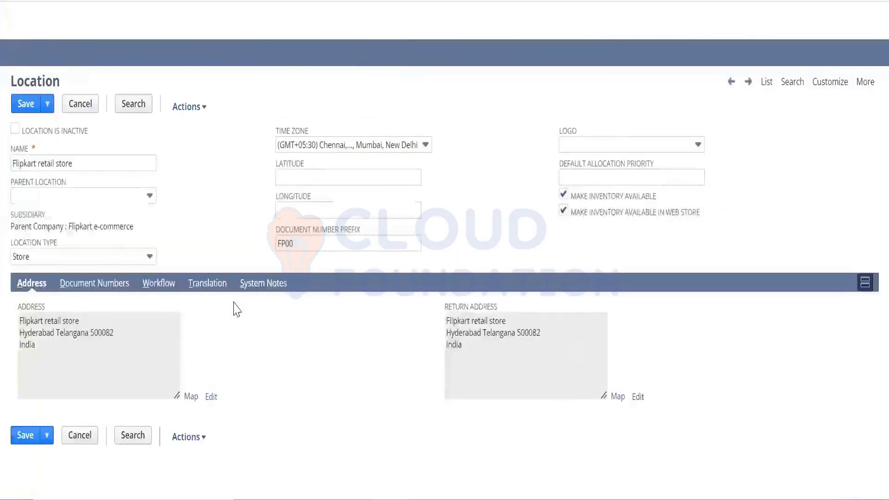
drag(319, 246, 232, 249)
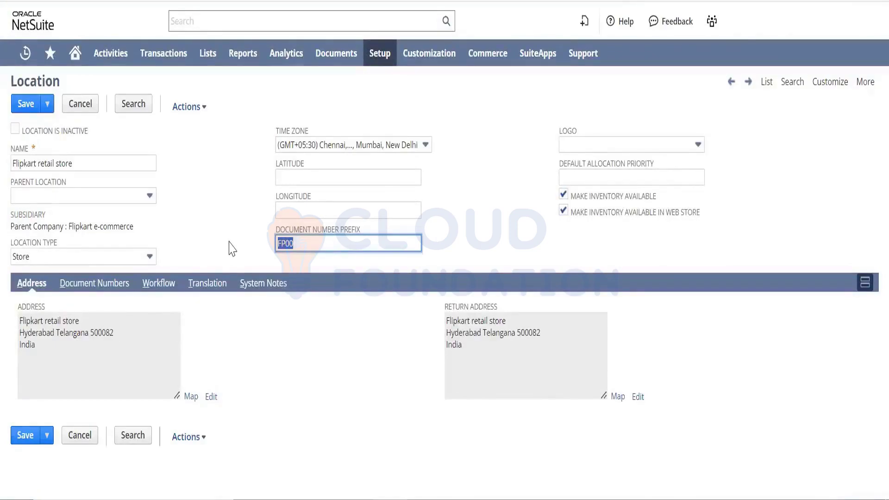
click(298, 245)
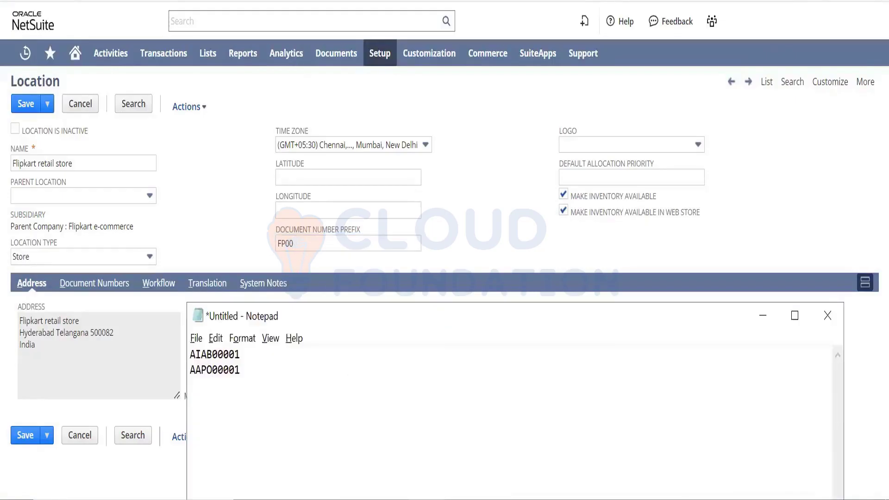
In Notepad, replace the subsidiary prefixes with location prefixes, making the sample numbers FP00AB00001 and AW00PO00001
key(Left)
key(Left)
key(shift+Left)
key(shift+Left)
text(FP00)
key(Left)
key(Left)
key(shift+Left)
key(shift+Left)
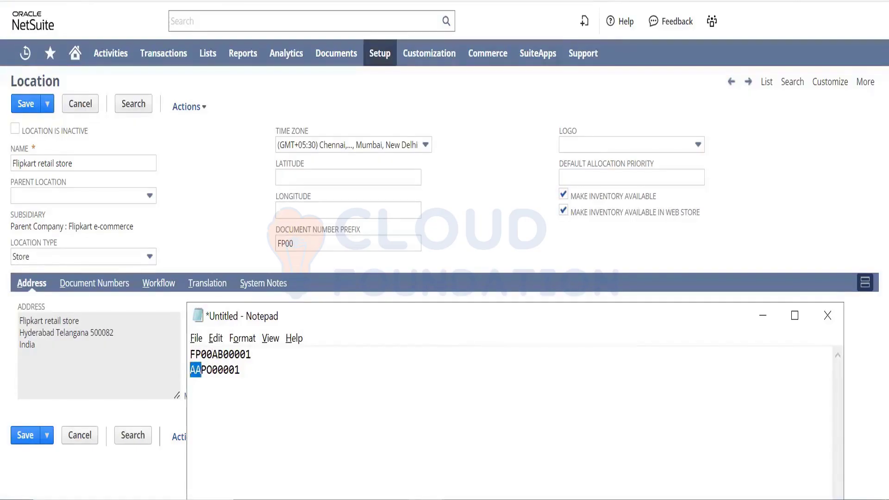
text(AW00)
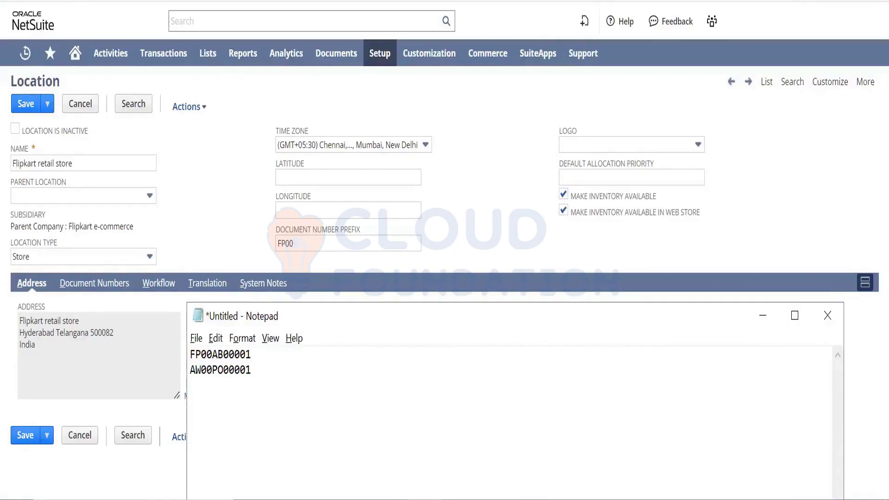
key(Right)
key(End)
key(shift+Up)
key(shift+Left)
key(shift+Left)
key(shift+Left)
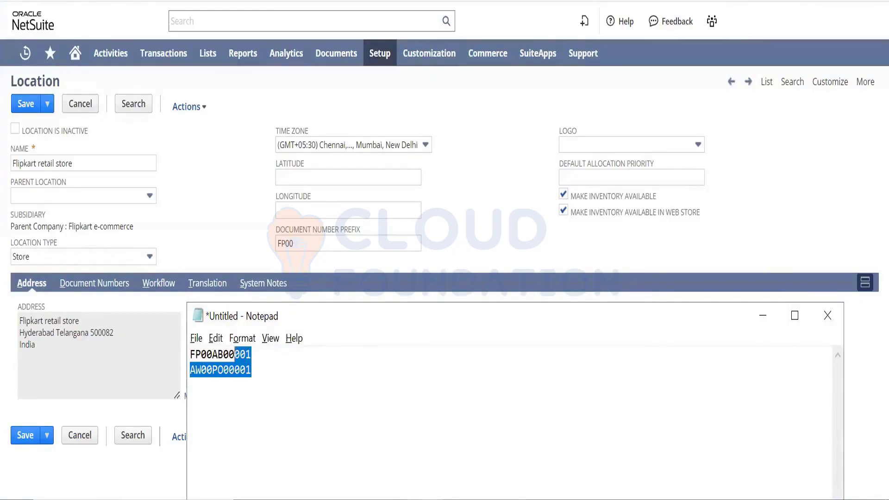
key(shift+Left)
key(shift+Left)
key(shift+Left)
key(shift+Left)
key(shift+Left)
key(shift+Left)
key(shift+Left)
key(shift+Left)
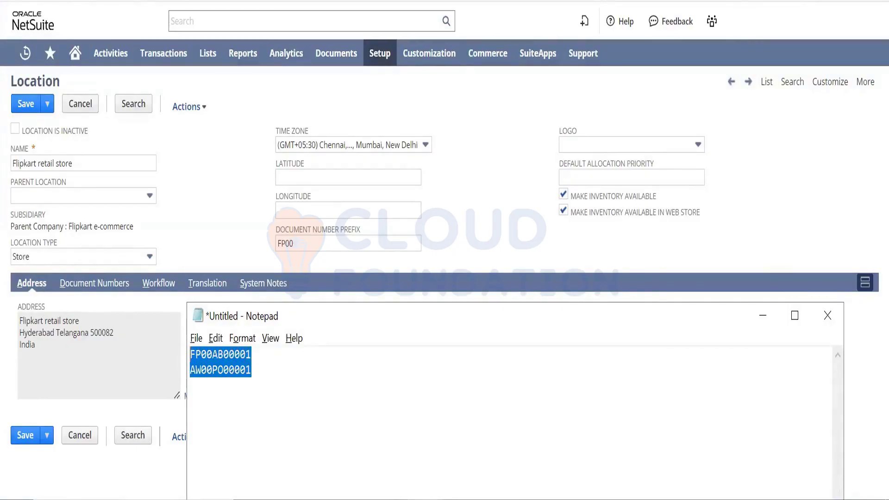
Return to the Document Numbers settings on the Set Up Auto-Generated Numbers page in the browser
key(alt+Tab)
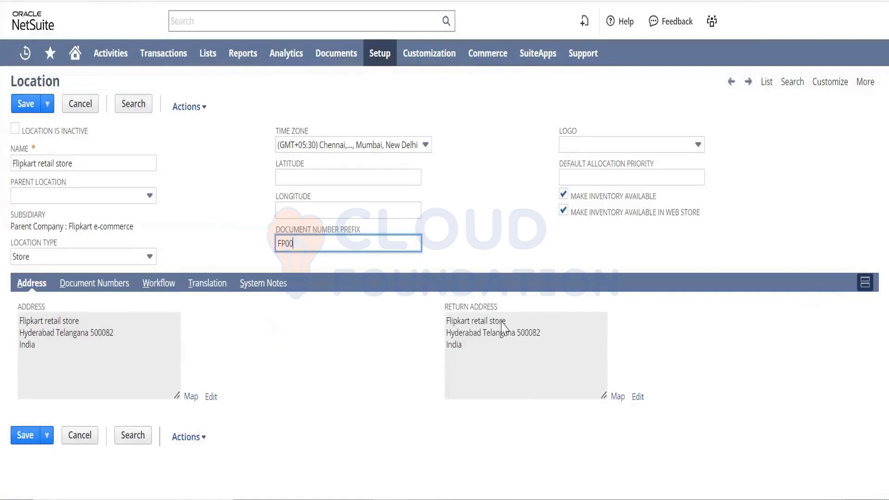
click(496, 238)
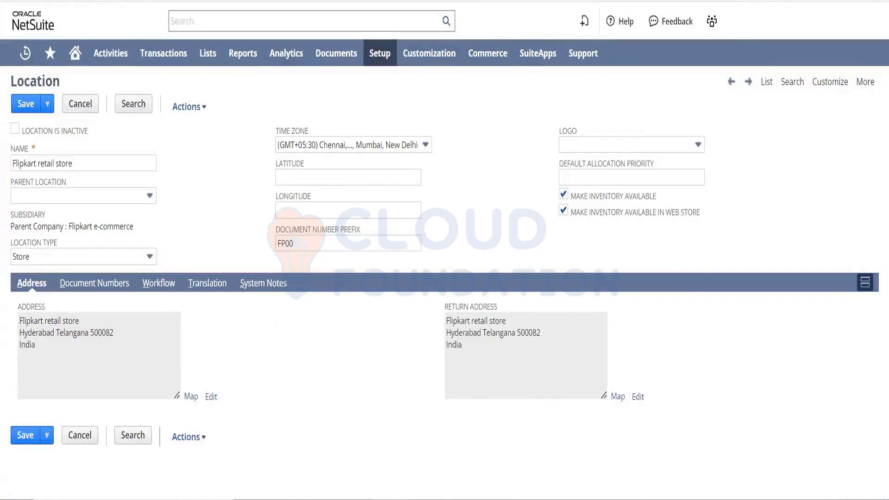
click(546, 1)
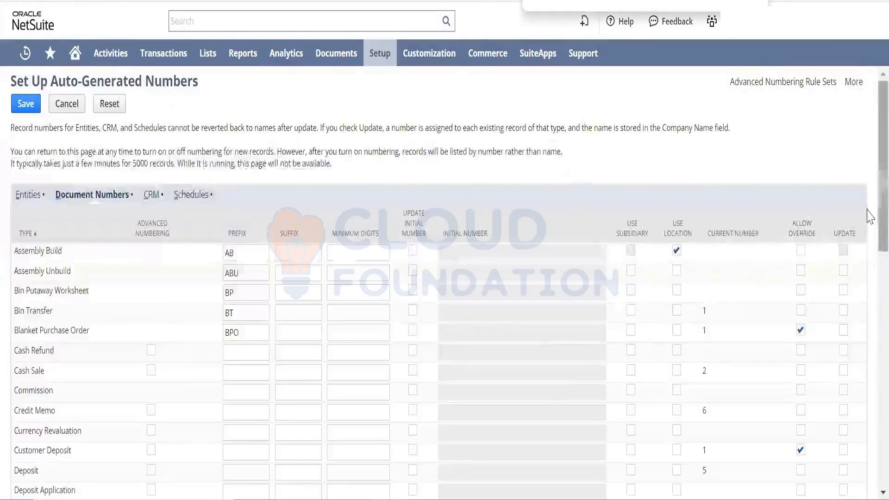
scroll(868, 216, down, 1)
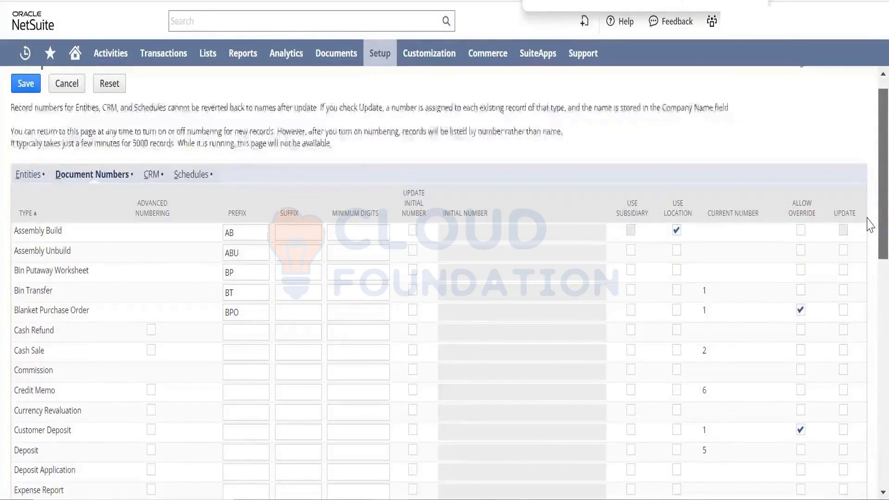
scroll(870, 226, down, 1)
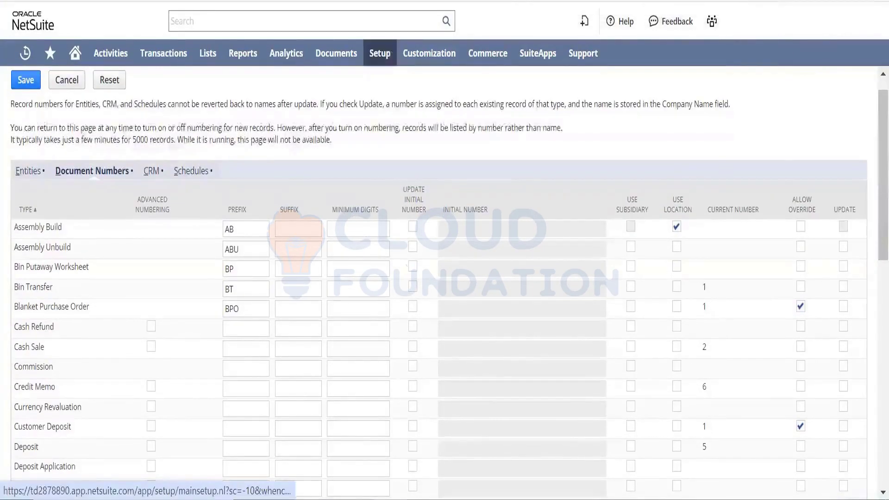
Turn on Update Initial Number for Assembly Build, and turn it off again
click(412, 227)
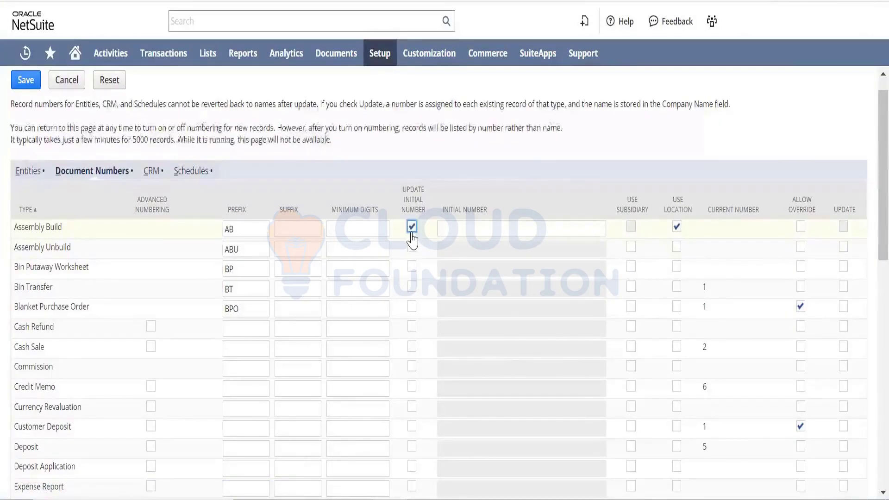
click(412, 227)
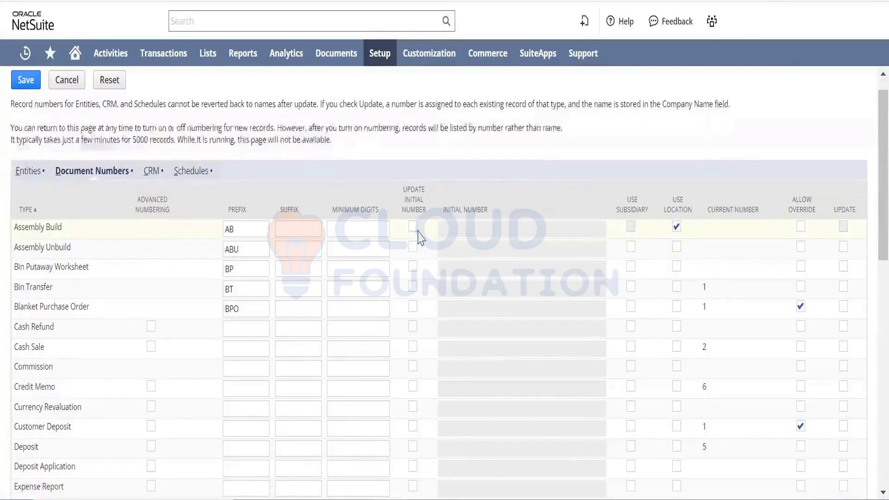
Turn on Update Initial Number for Assembly Build, and change the first sample number in Notepad to FP00AB01000
click(417, 231)
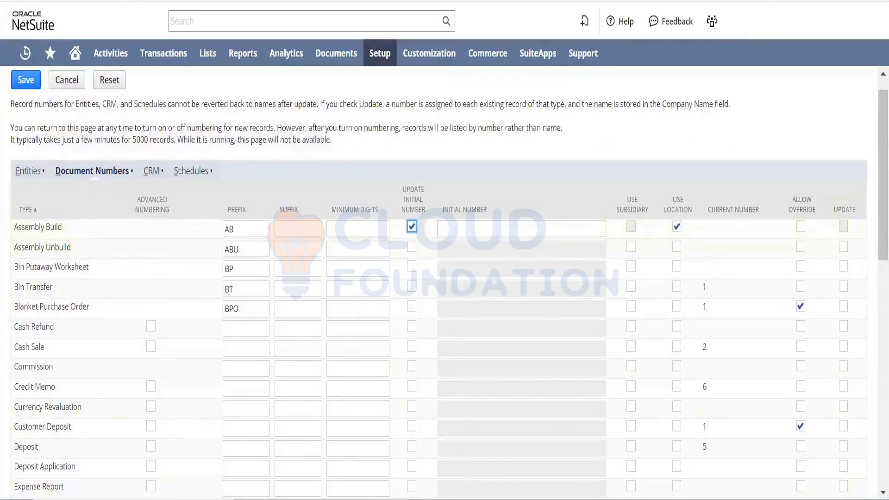
key(alt+Tab)
click(284, 350)
key(BackSpace)
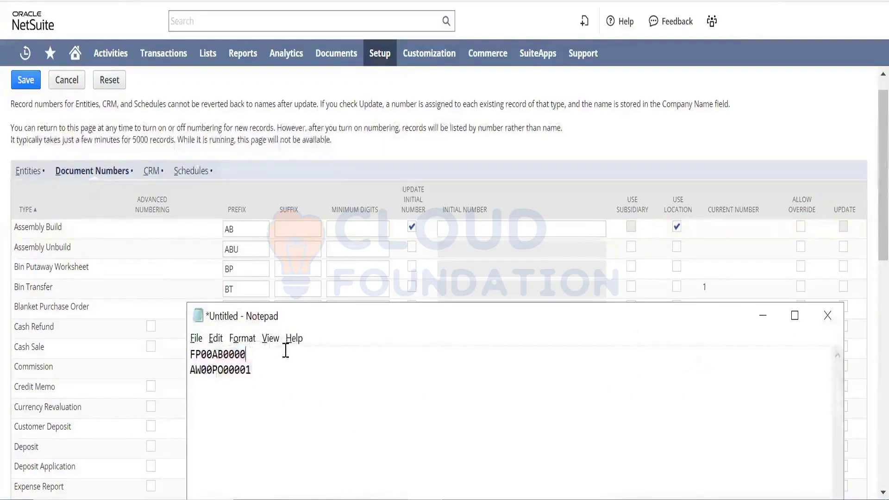
key(BackSpace)
key(BackSpace)
key(BackSpace)
text(10)
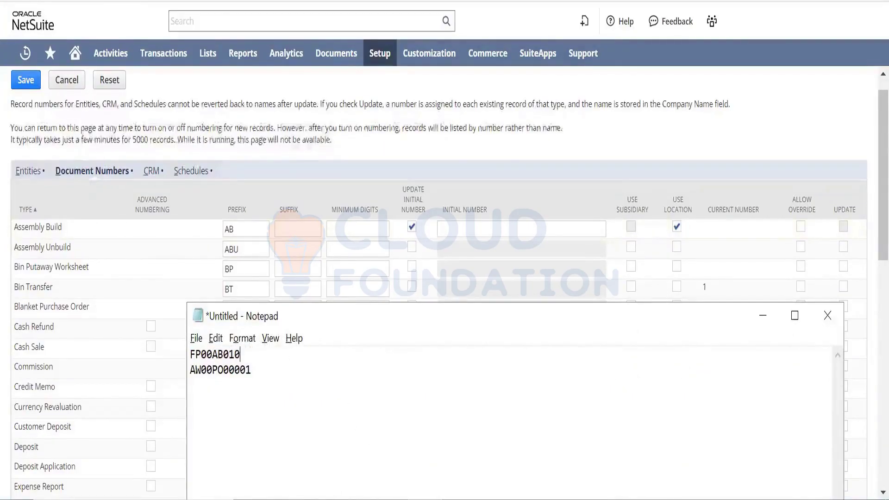
key(BackSpace)
text(000)
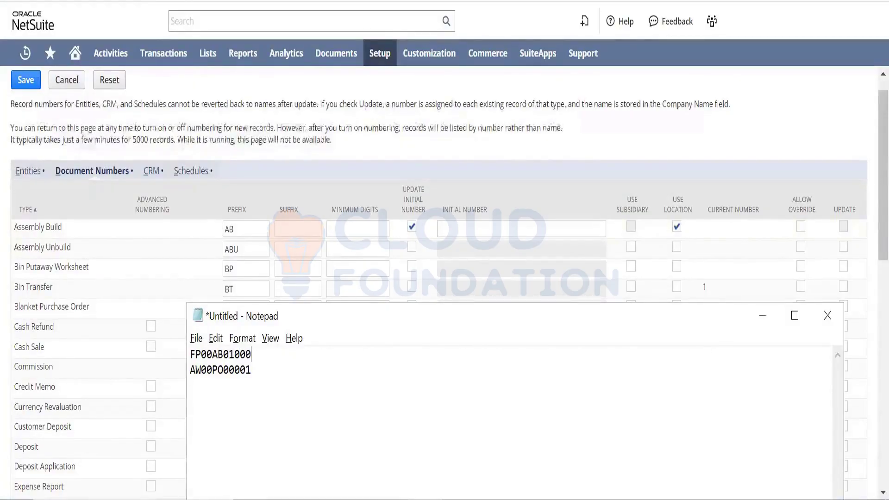
Back in the browser, enter 2000 as Assembly Build's initial number, and turn its Update Initial Number off again
key(alt+Tab)
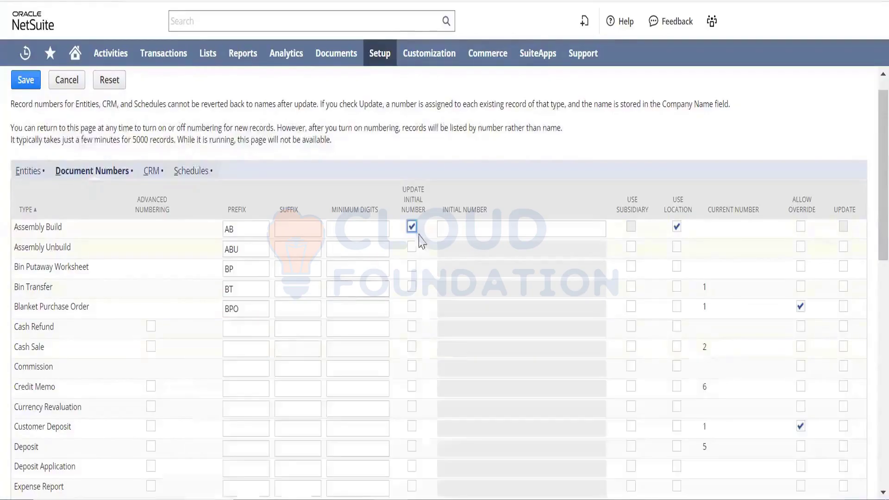
click(446, 229)
text(2000)
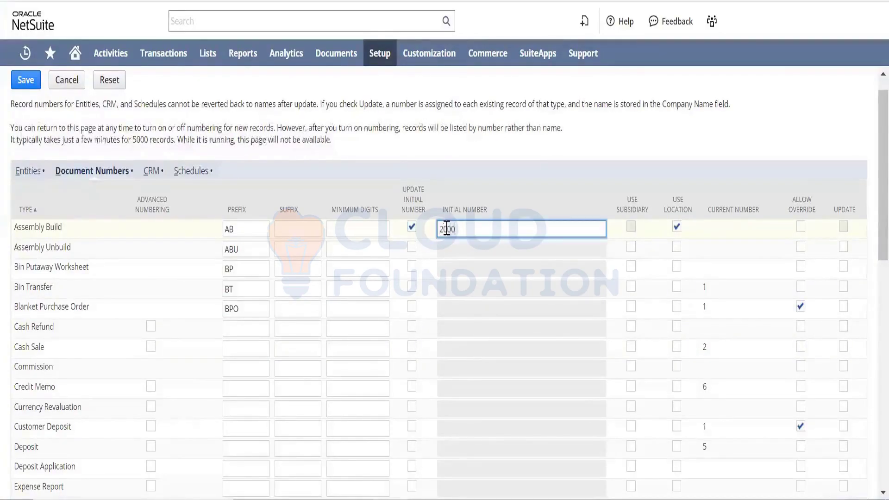
key(Tab)
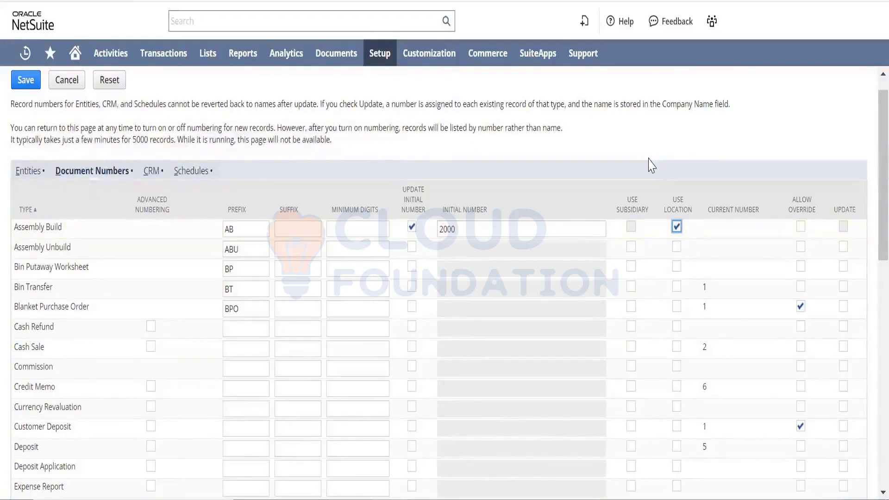
click(507, 229)
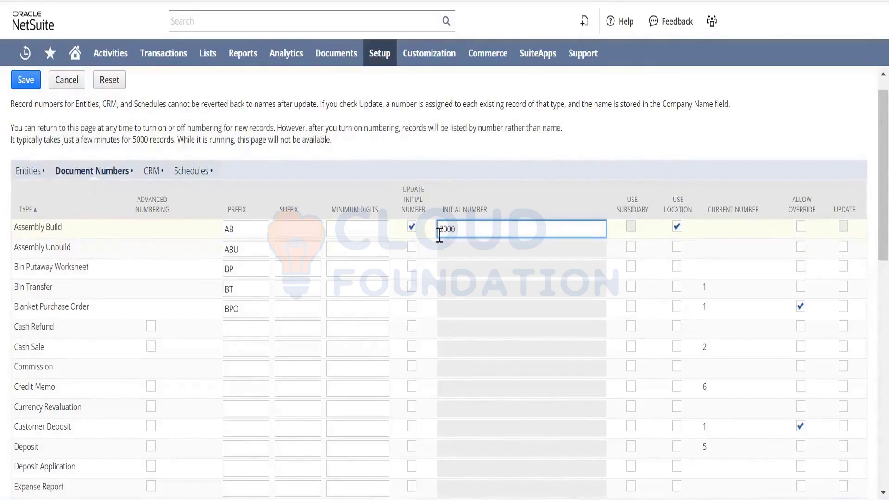
click(412, 231)
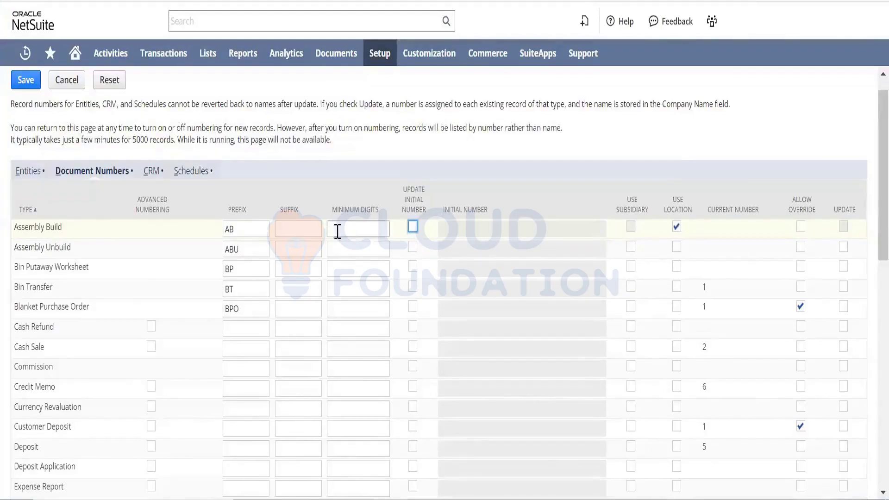
Set the Assembly Build suffix to WO, and append WO to the first sample number in Notepad
click(322, 231)
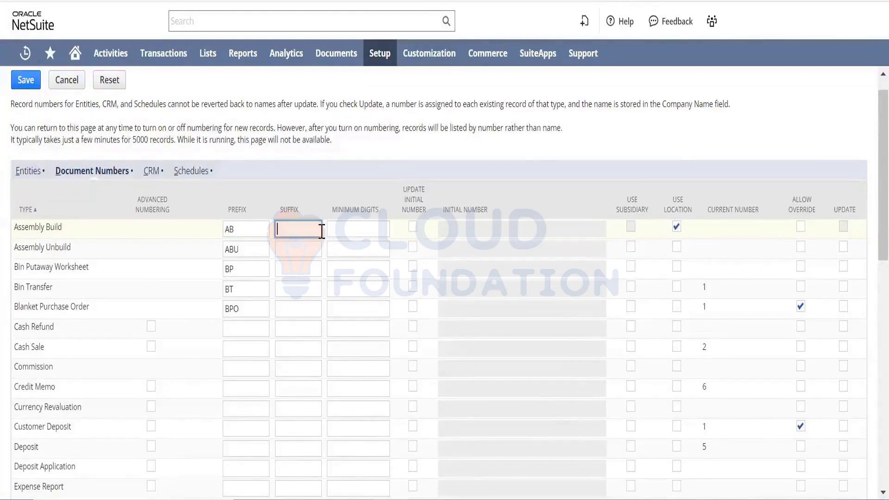
text(WO)
key(Tab)
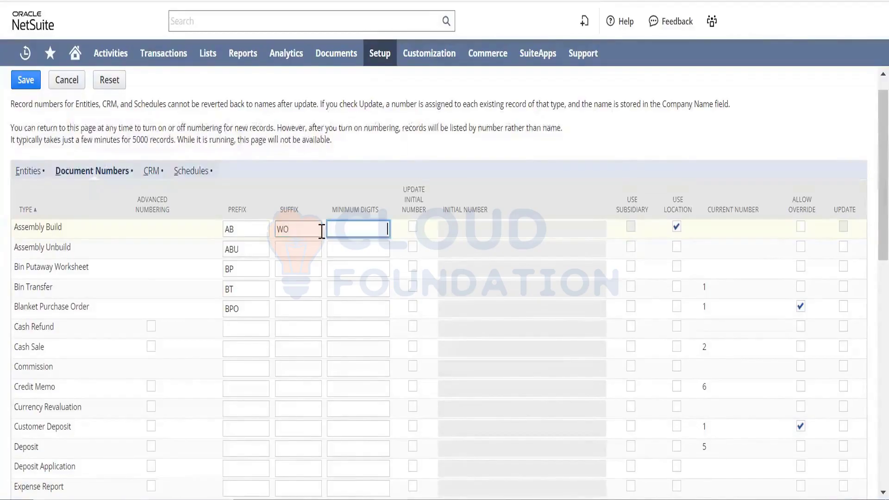
key(alt+Tab)
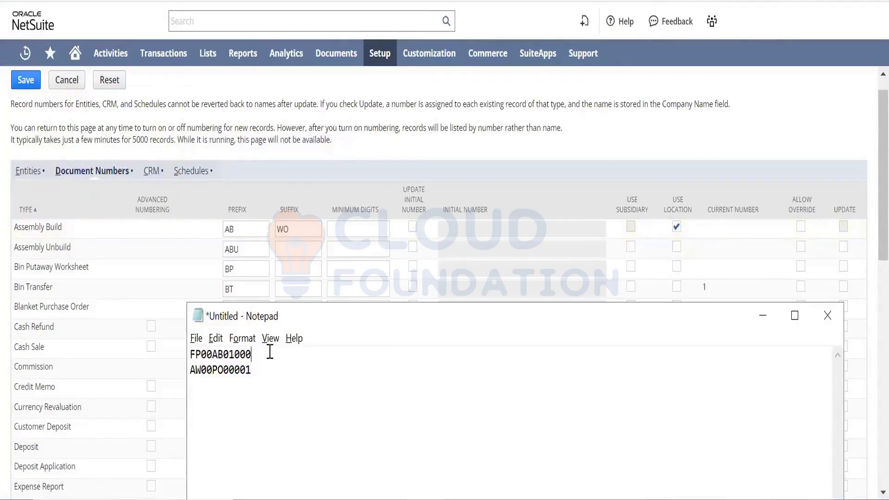
text(WO)
key(alt+Tab)
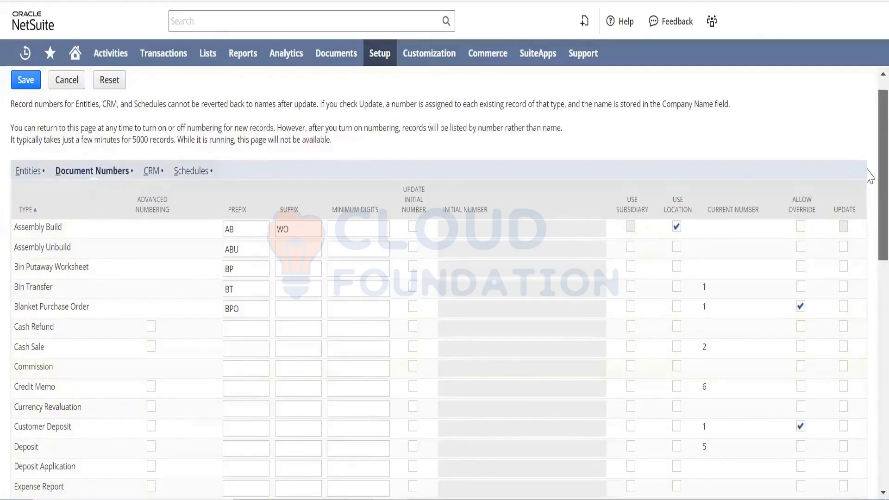
Examine the transaction types in the Document Numbers list from Assembly Build down to Return Authorization, keeping the page's unsaved edits
scroll(870, 185, down, 2)
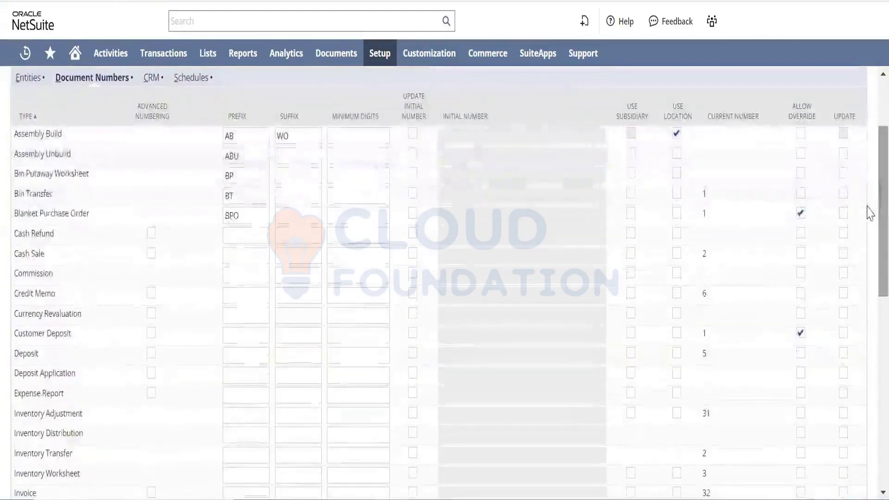
scroll(868, 213, down, 2)
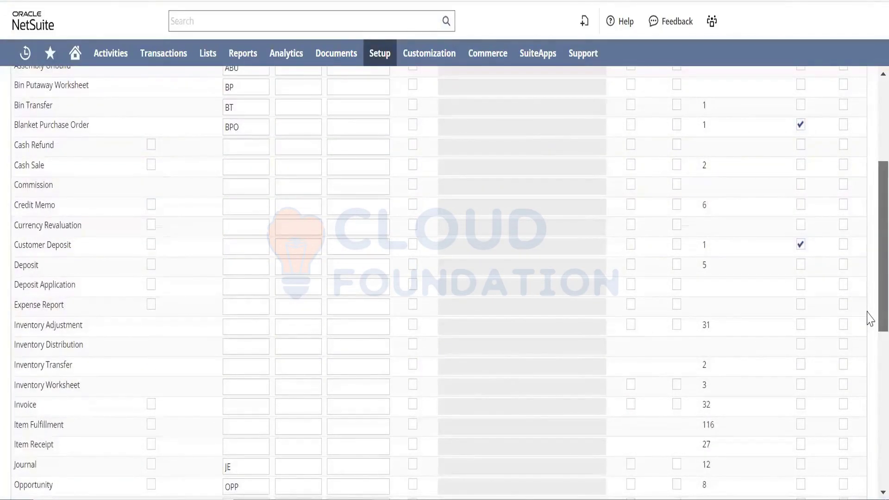
scroll(868, 333, down, 3)
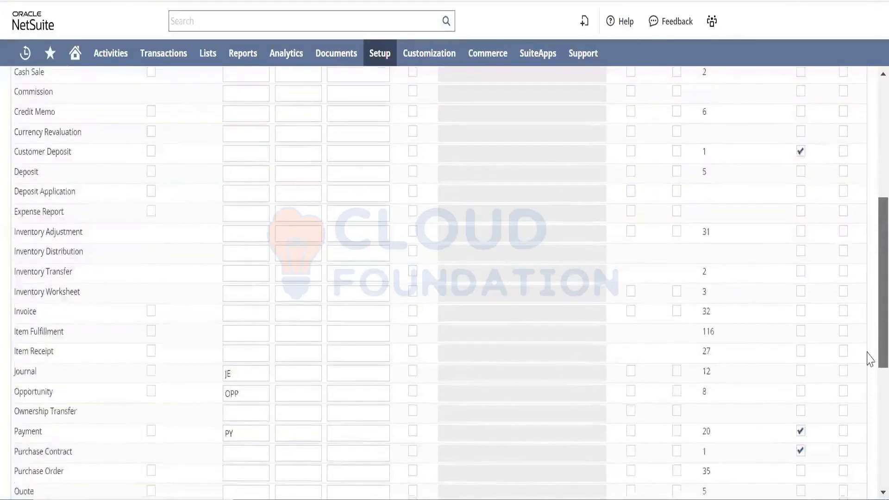
scroll(869, 370, down, 2)
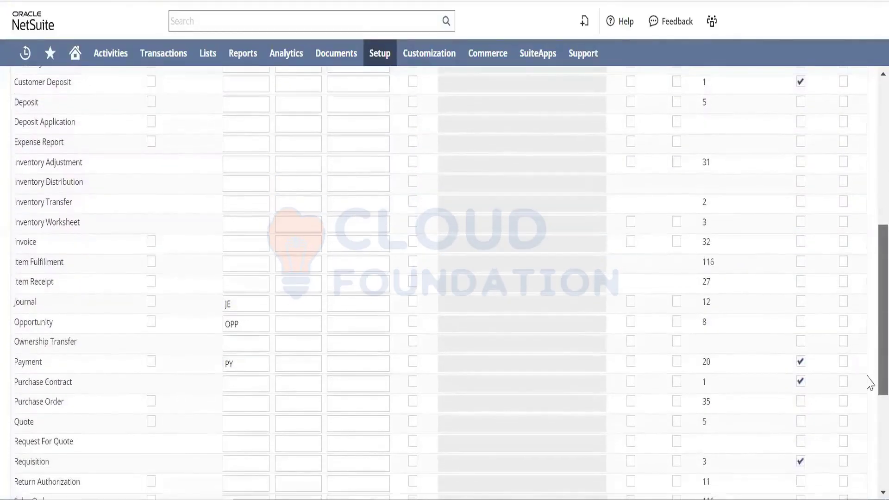
key(F5)
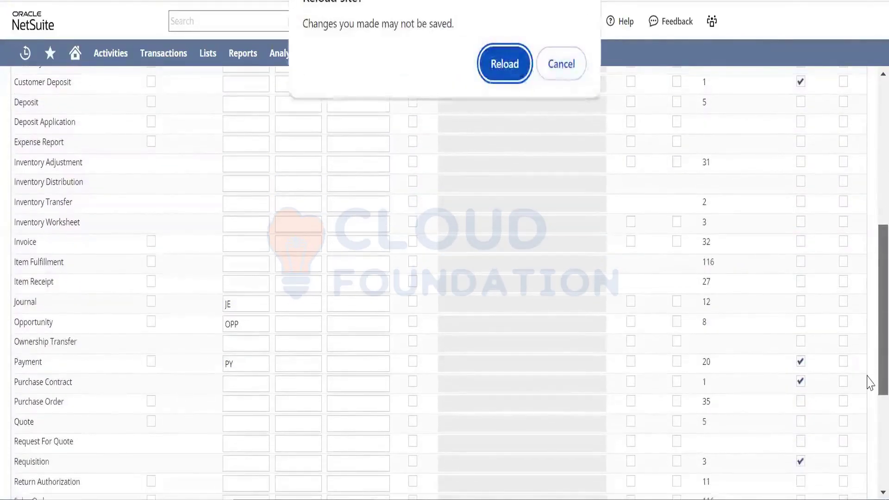
click(565, 64)
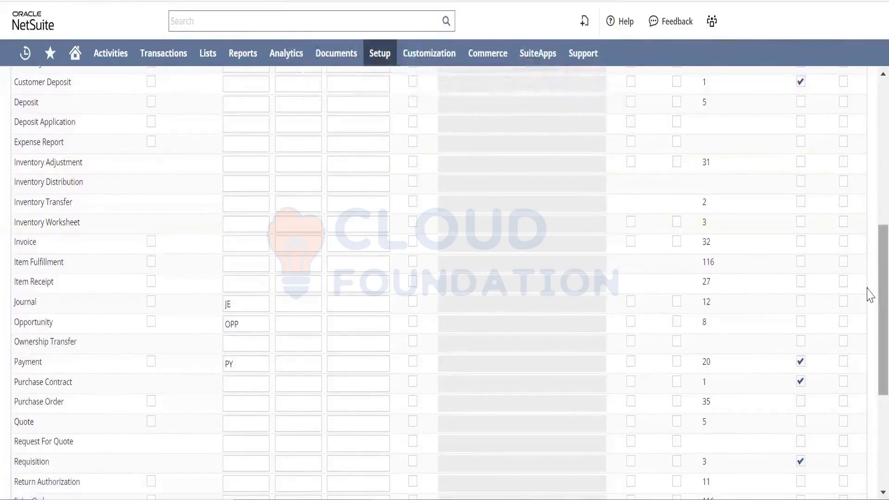
scroll(867, 195, up, 7)
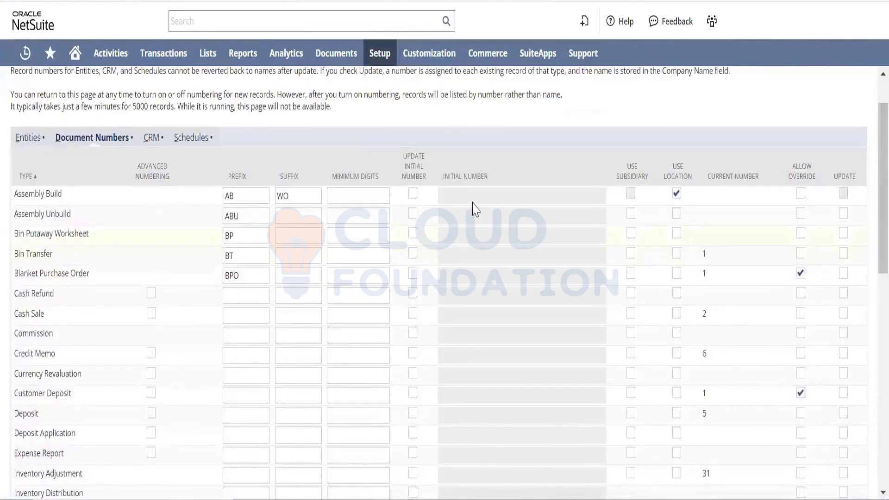
For Assembly Build, turn on Update Initial Number and Allow Override, and turn off Use Location
click(412, 194)
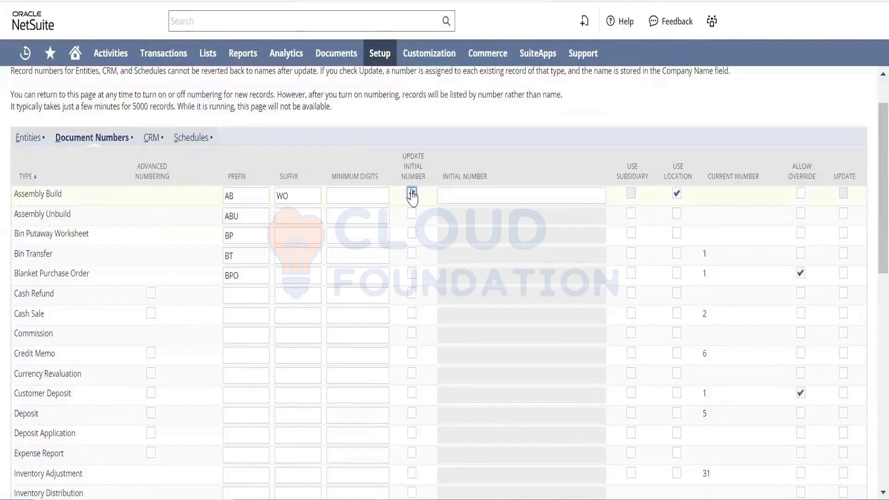
click(802, 196)
click(677, 194)
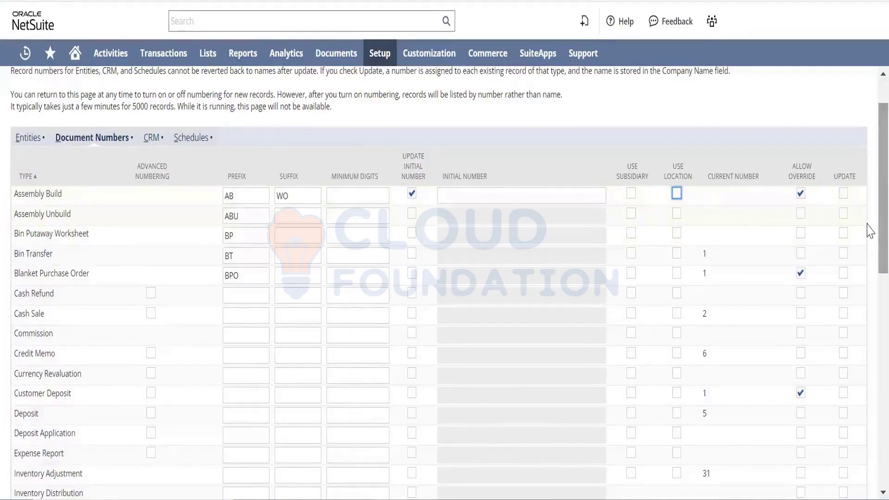
In the CRM numbering settings, set the Support Case prefix to SC and the Issue prefix to ISS
scroll(870, 231, up, 2)
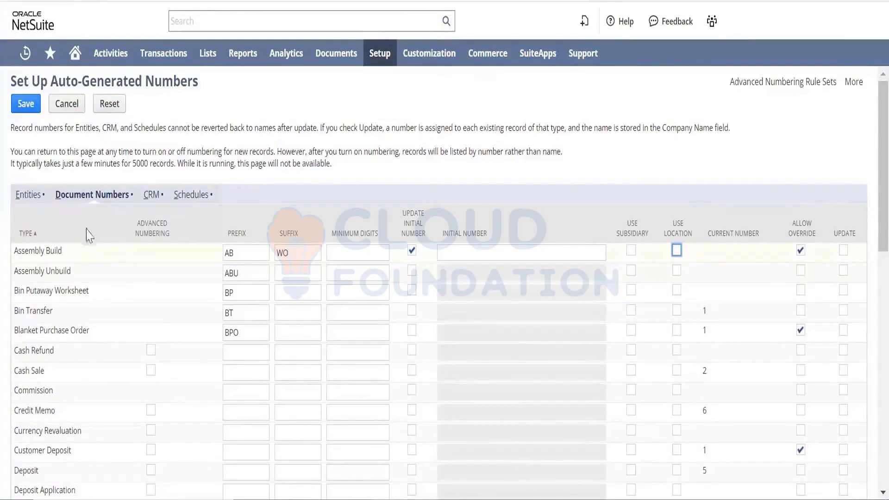
click(30, 196)
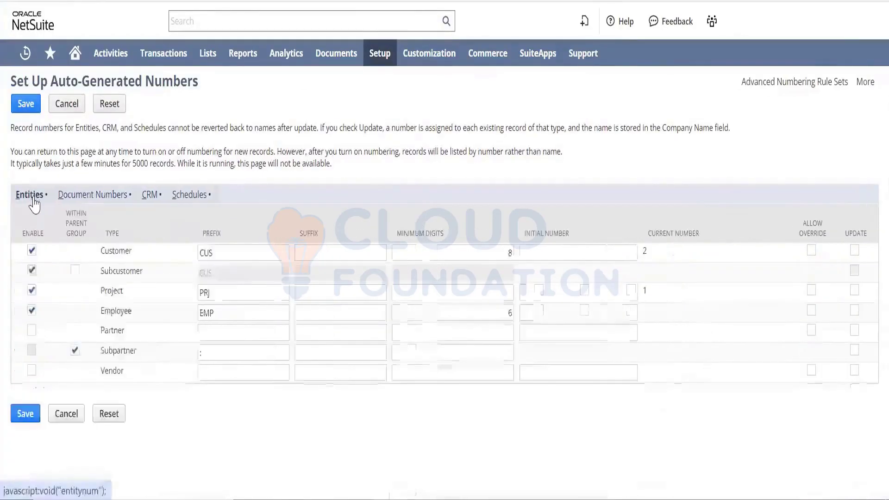
click(146, 199)
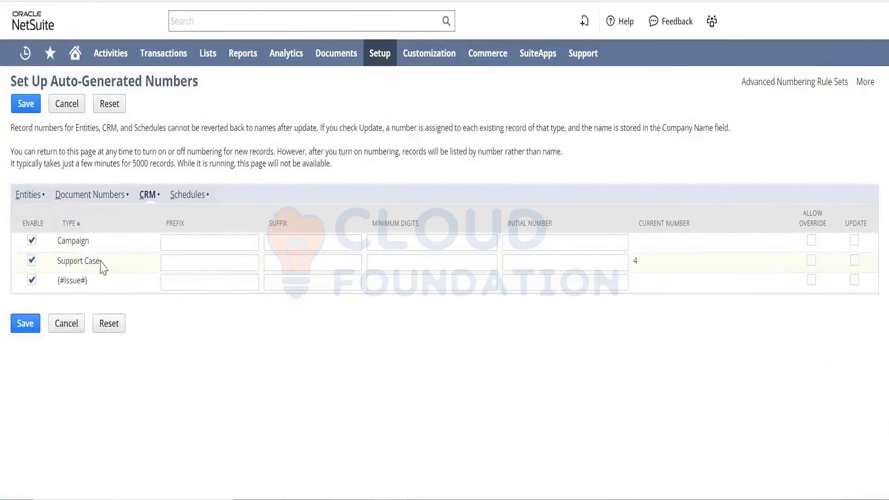
drag(103, 262, 53, 263)
click(176, 261)
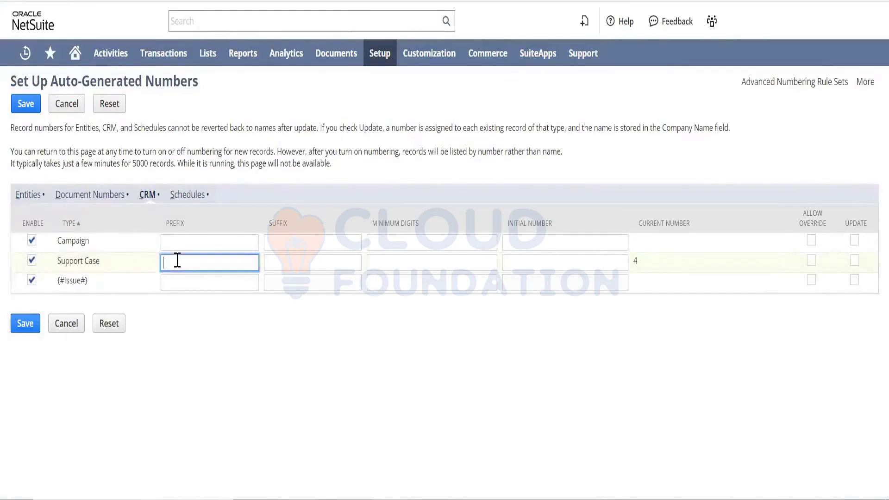
text(SC)
click(205, 282)
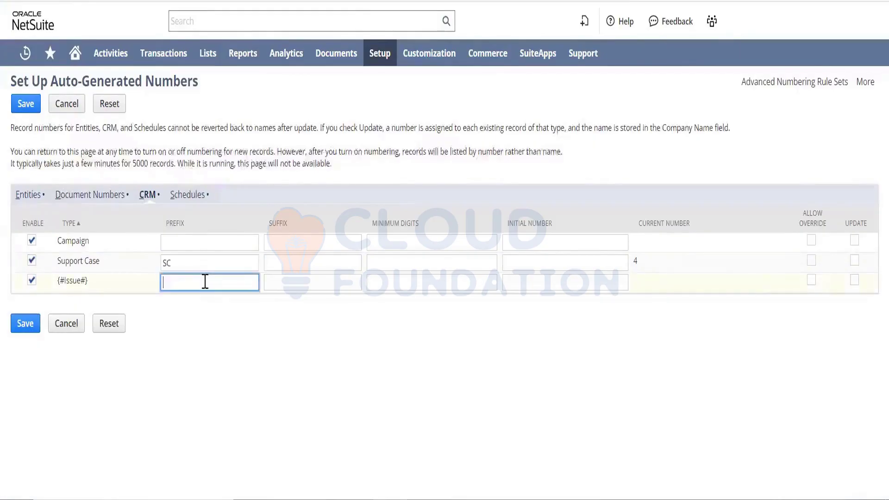
text(ISS)
key(Tab)
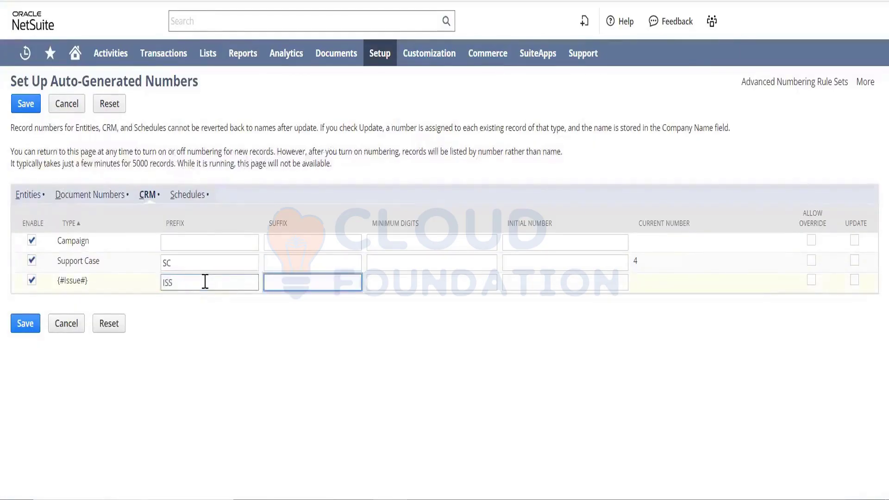
Review the Schedules, Entities and Document Numbers settings on the auto-generated numbers page
click(197, 199)
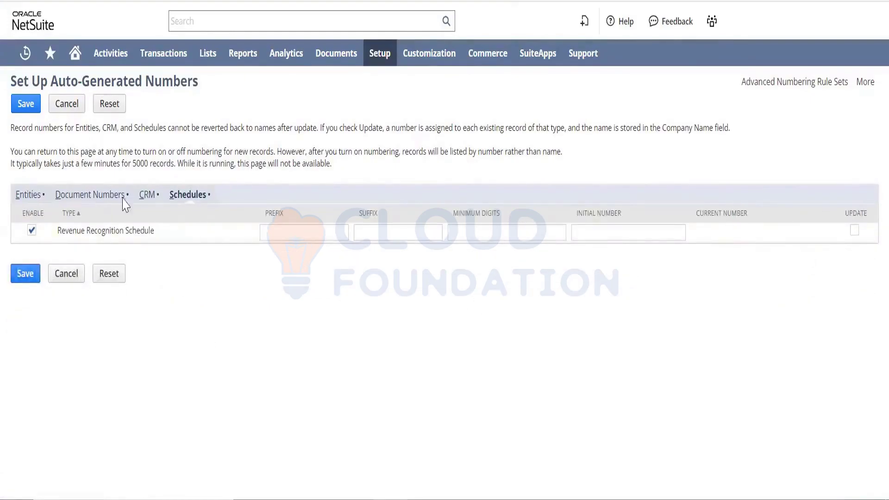
click(21, 198)
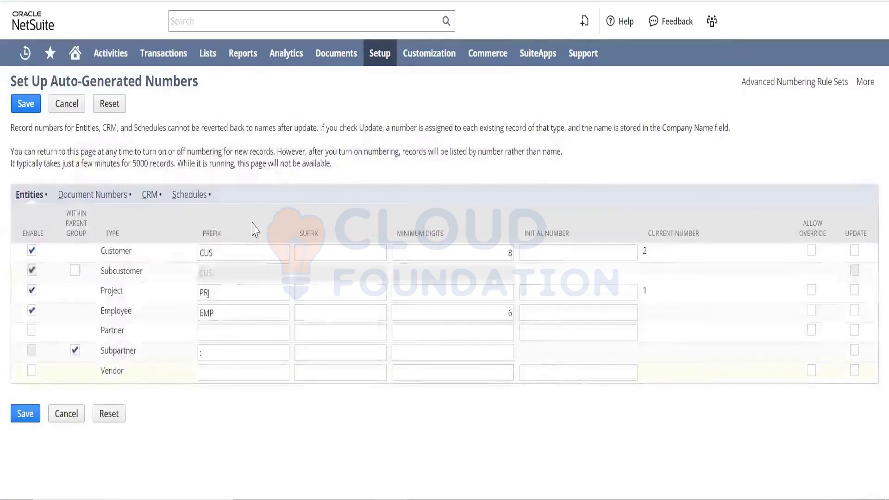
click(109, 201)
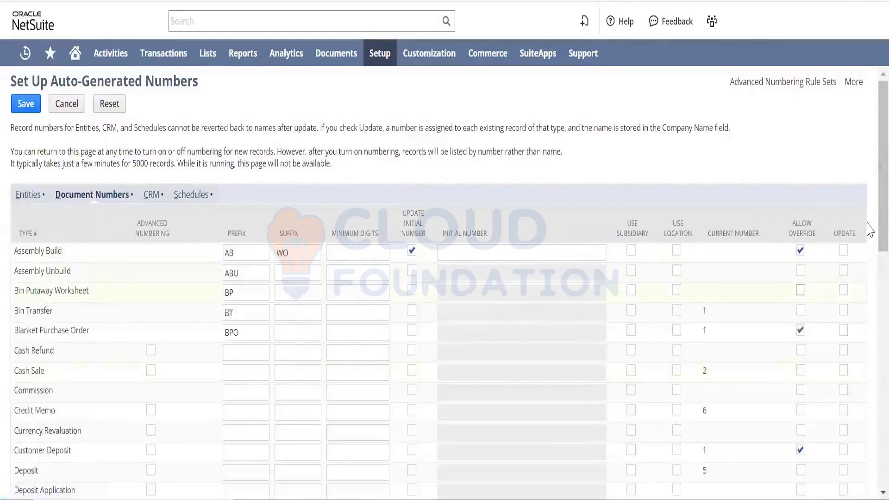
scroll(870, 380, down, 3)
drag(868, 376, 866, 99)
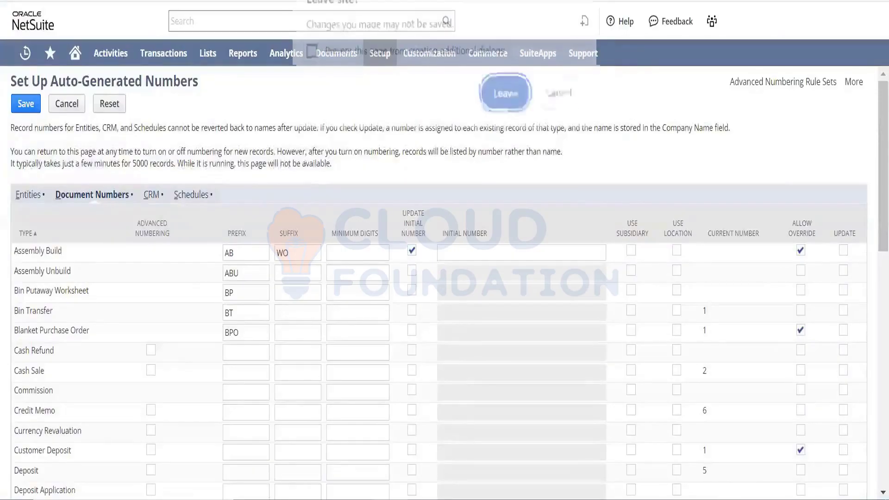
Leave the page without saving the numbering changes, and open the company's General Preferences in a separate browser tab
click(506, 93)
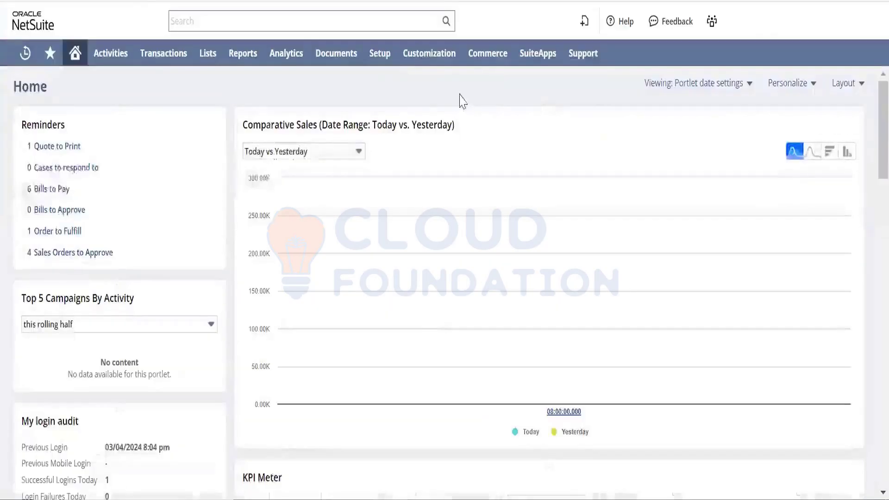
mouse_move(386, 56)
mouse_move(404, 106)
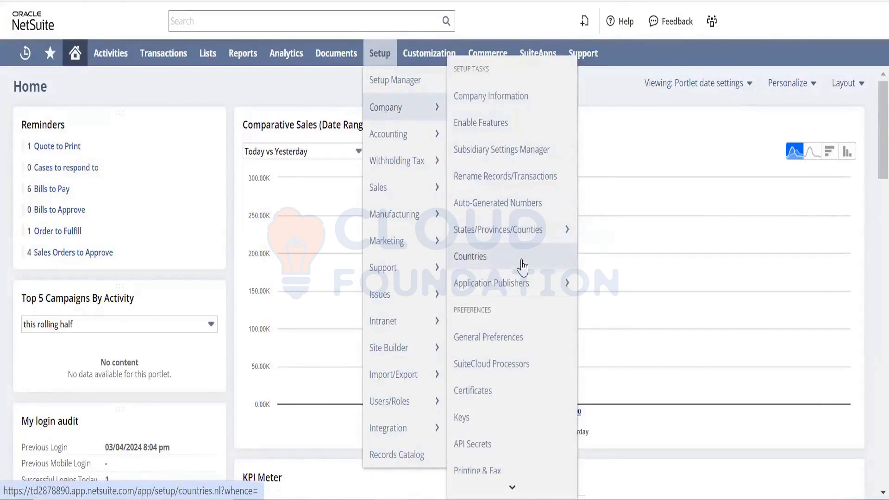
right_click(515, 336)
click(577, 131)
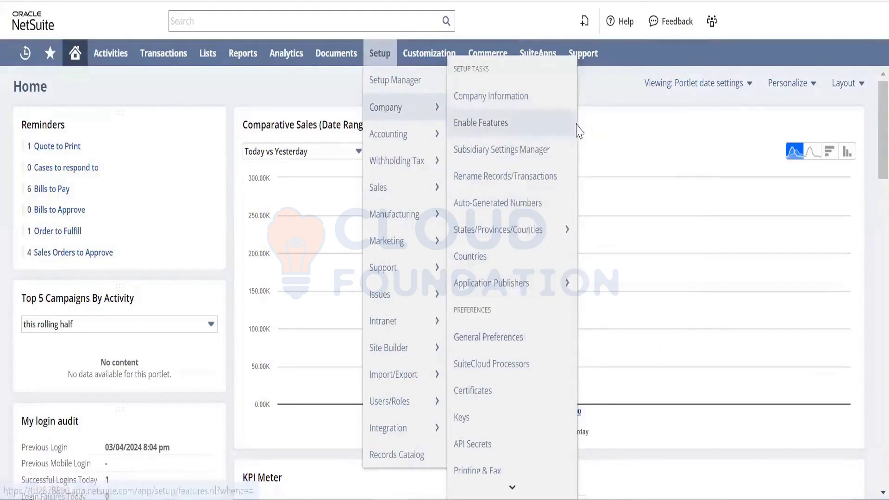
Open the personal Set Preferences page in addition to the company's General Preferences, and return to General Preferences
mouse_move(69, 63)
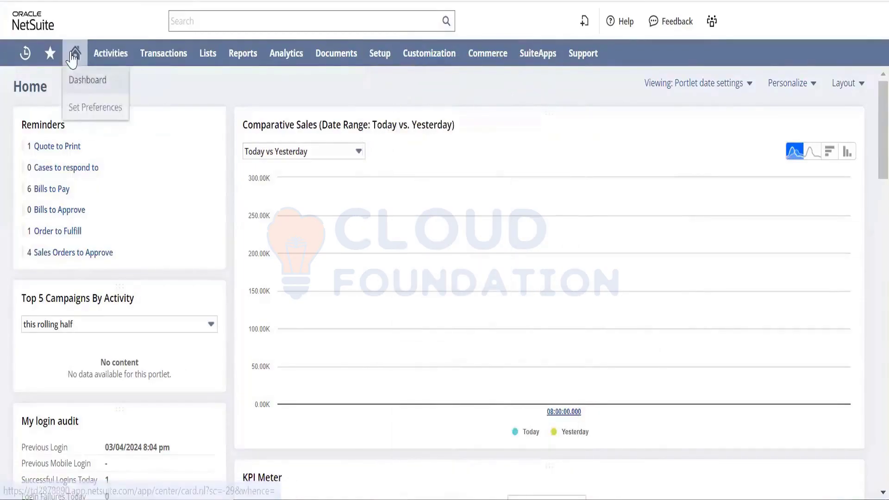
click(94, 116)
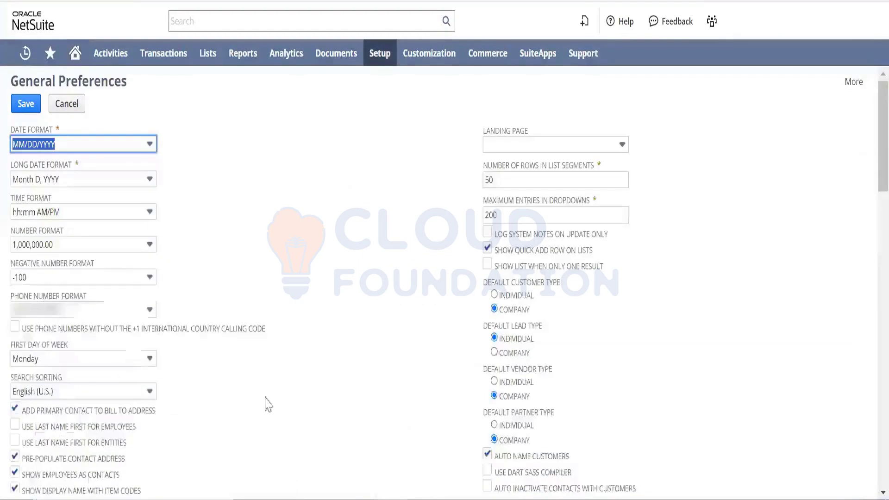
click(329, 365)
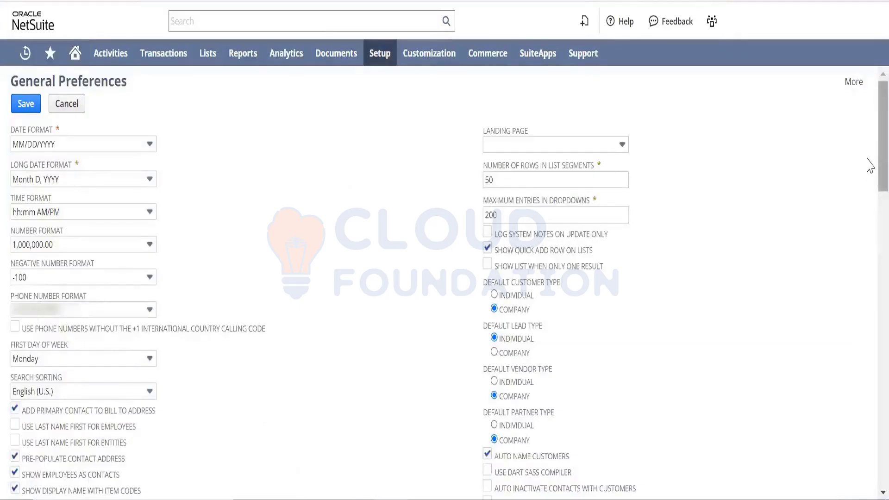
Review the company's General Preferences, including Number of Rows in List Segments and Maximum Entries in Dropdowns
scroll(870, 185, down, 2)
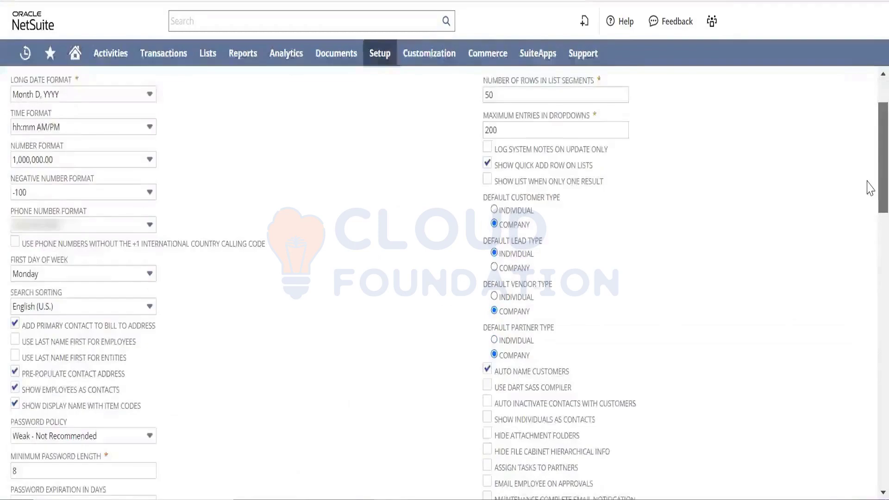
scroll(870, 185, down, 7)
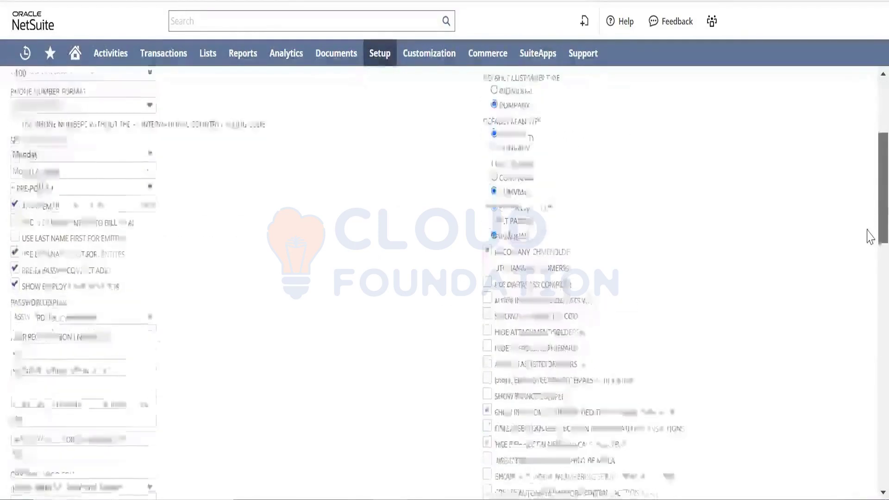
scroll(869, 273, down, 3)
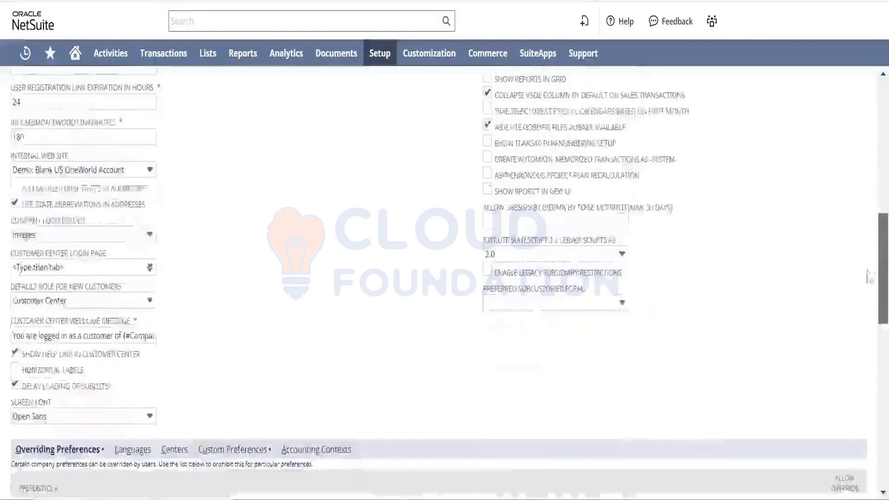
scroll(868, 208, up, 11)
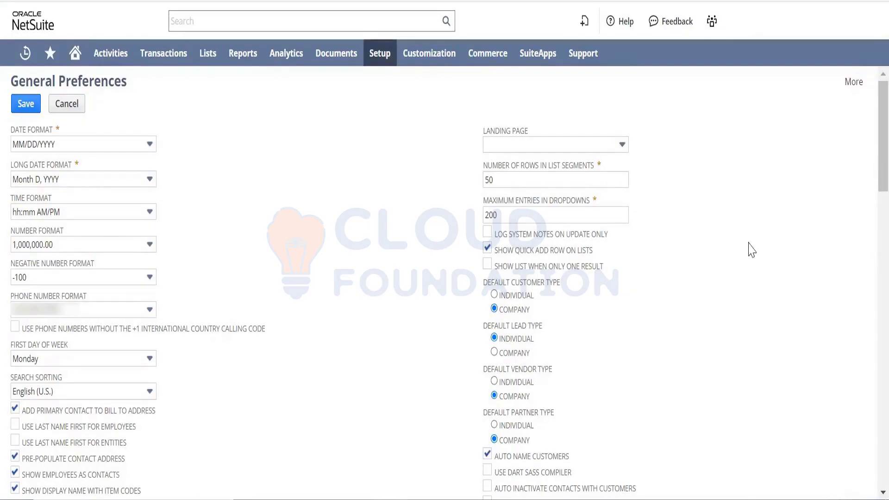
scroll(869, 133, down, 1)
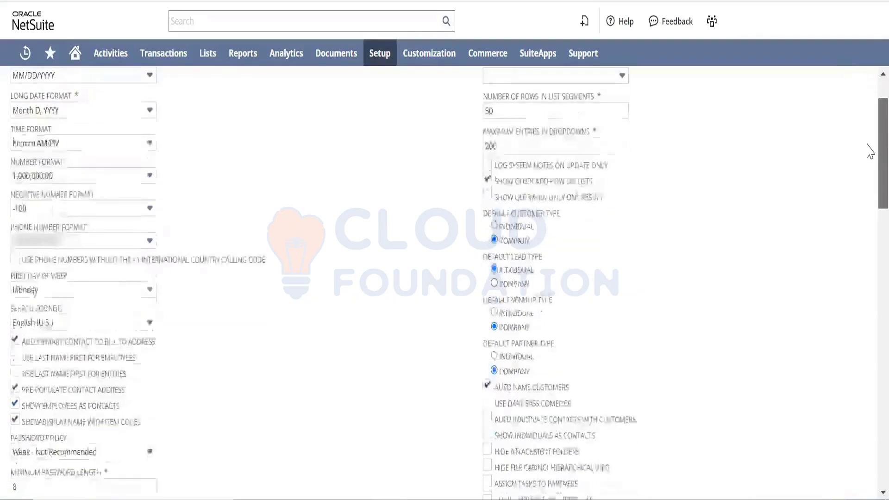
scroll(869, 129, up, 1)
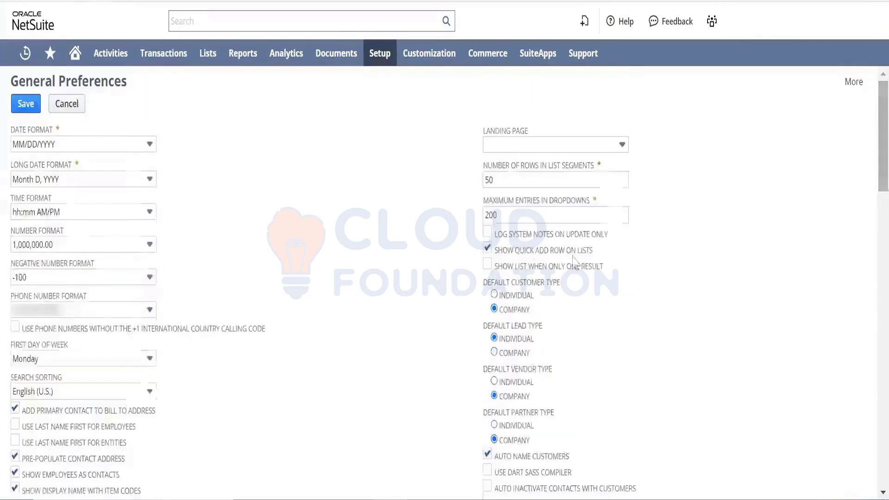
click(528, 181)
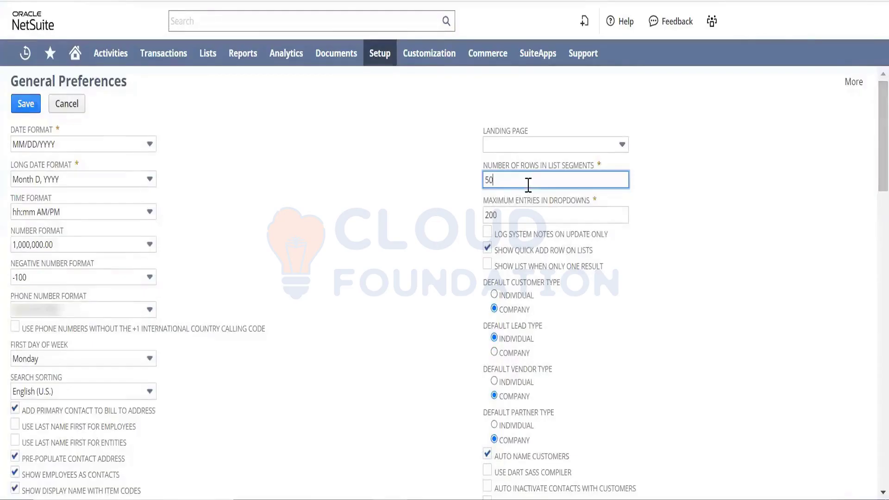
double_click(485, 187)
drag(512, 215, 481, 221)
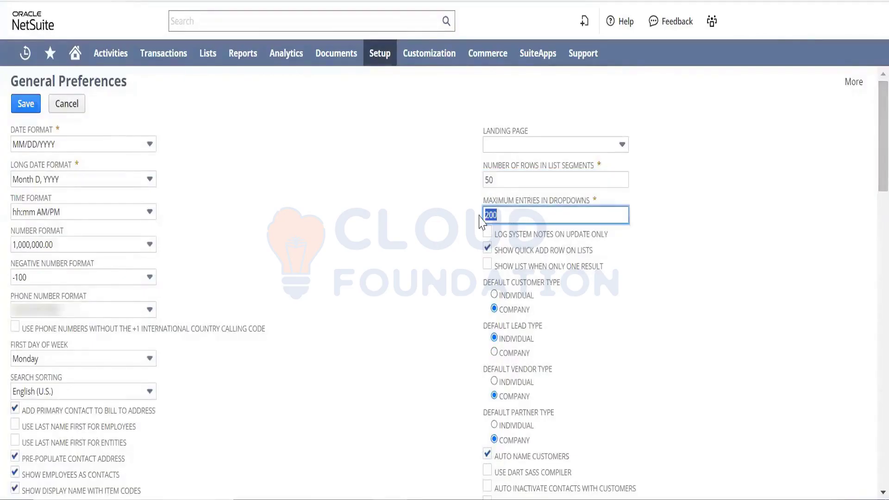
click(429, 256)
click(329, 19)
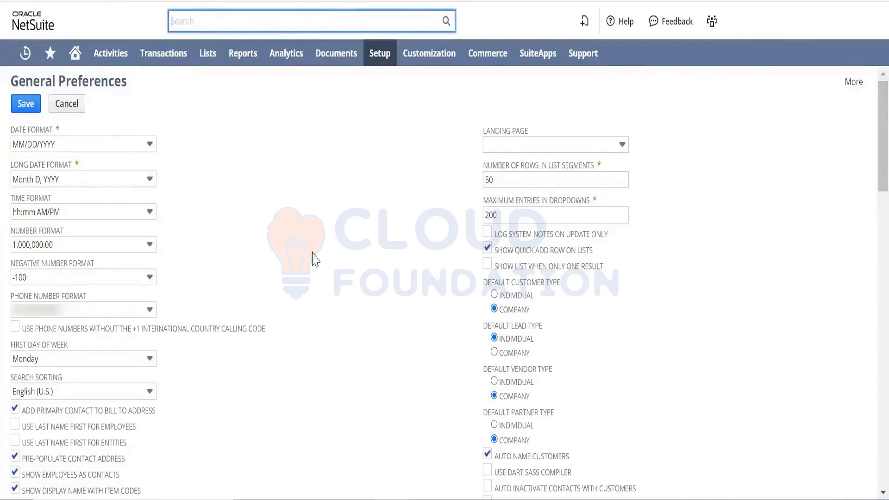
click(373, 314)
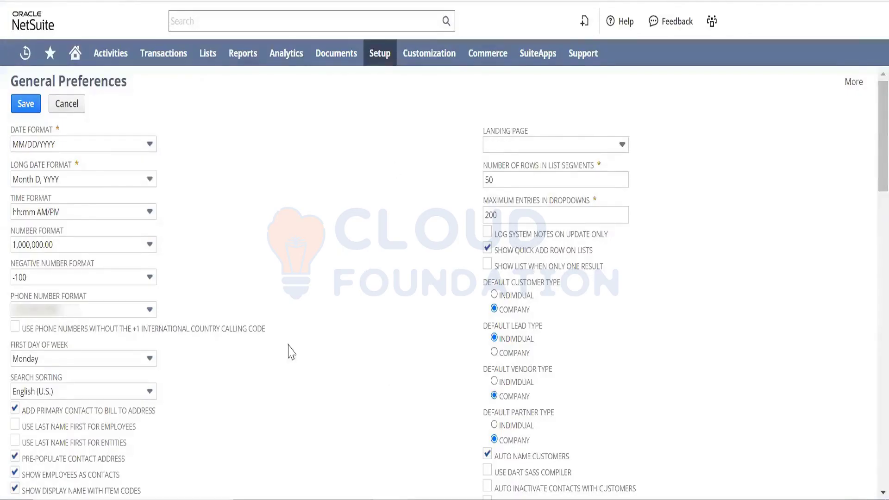
Turn off Allow Override for Address Mapping Type, CSV column delimiter, CSV decimal delimiter, Calculate Forecasts as Weighted, Calendar System and Customer Credit Limit Handling
drag(870, 164, 871, 365)
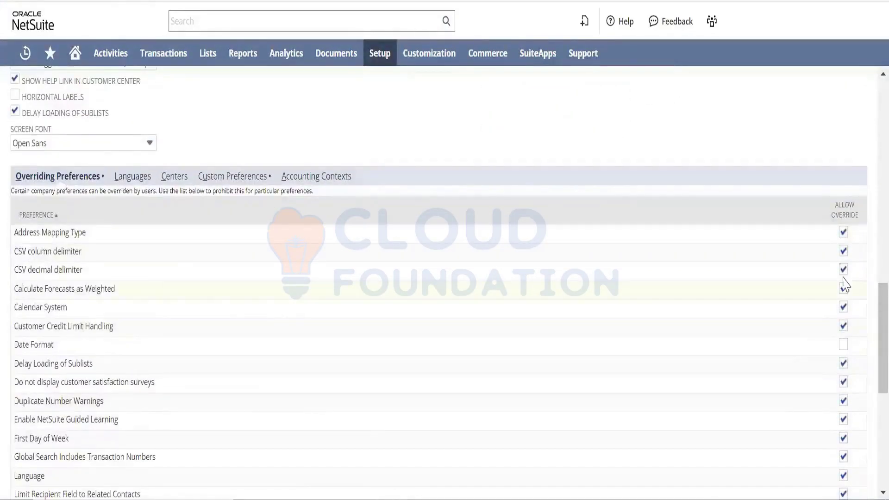
click(842, 233)
click(843, 250)
click(844, 270)
click(843, 288)
click(843, 308)
click(843, 326)
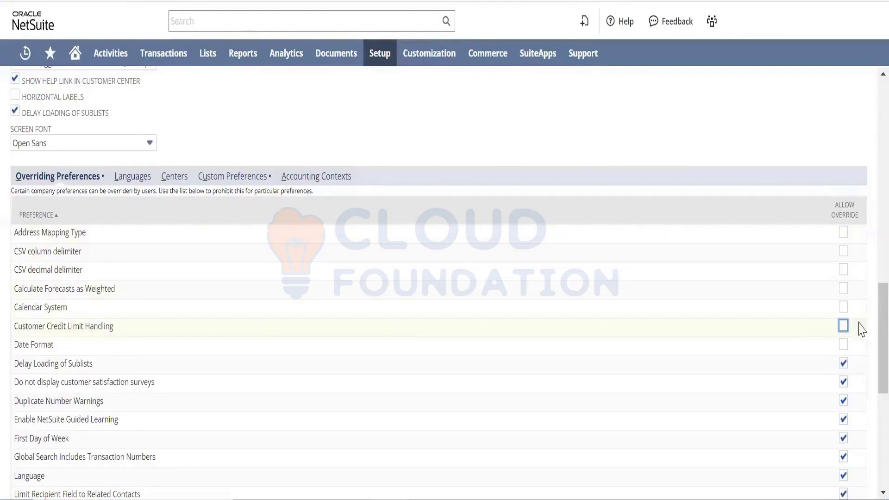
Compare the remaining Overriding Preferences with the Formatting fields on the personal Set Preferences page, including Long Date Format and Time Format
scroll(879, 329, down, 4)
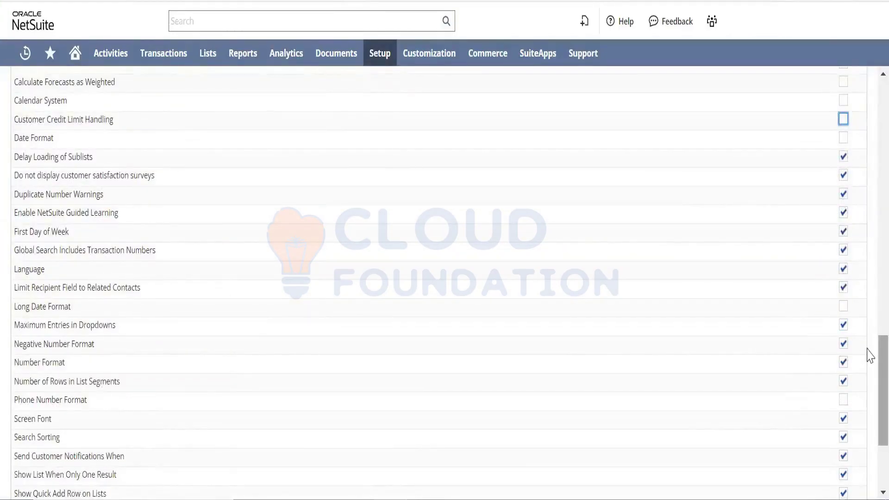
drag(867, 349, 870, 293)
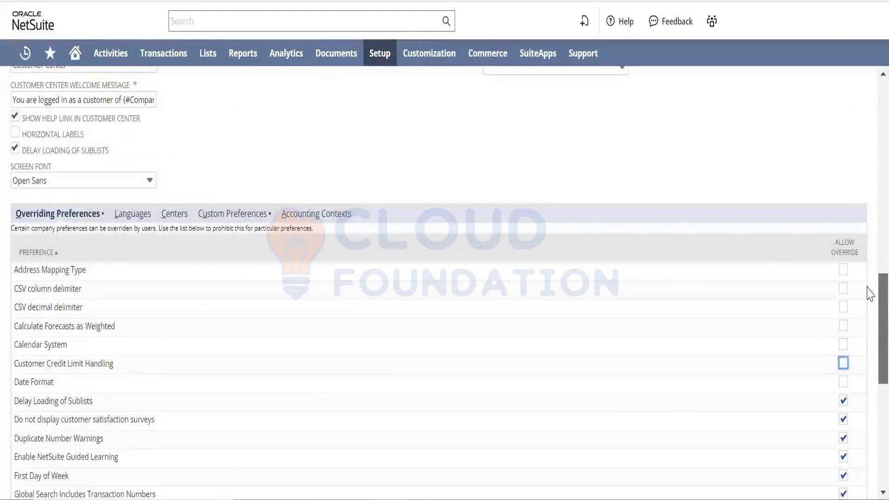
drag(870, 291, 867, 257)
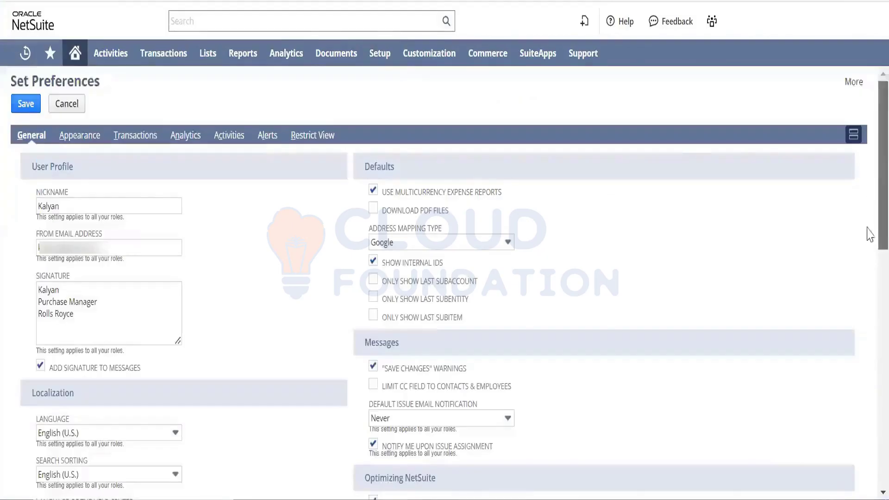
drag(867, 232, 871, 427)
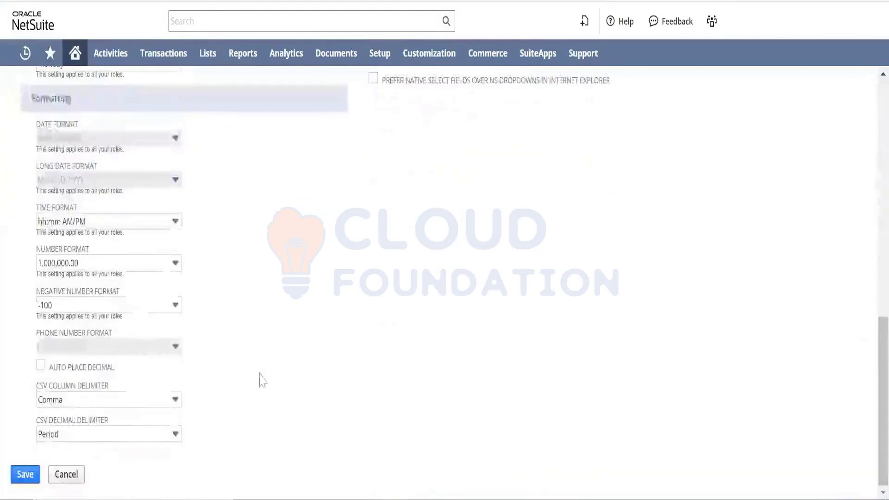
mouse_move(86, 350)
mouse_down()
mouse_move(35, 348)
mouse_move(87, 351)
mouse_up()
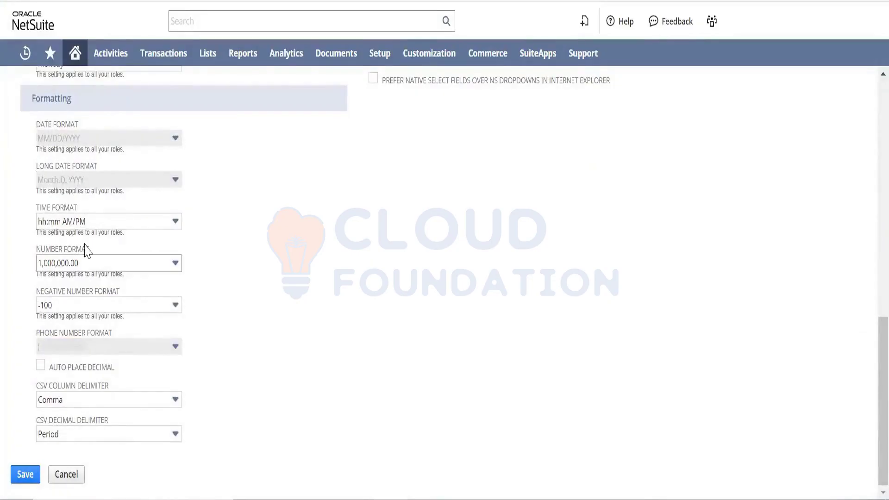
drag(85, 183, 35, 184)
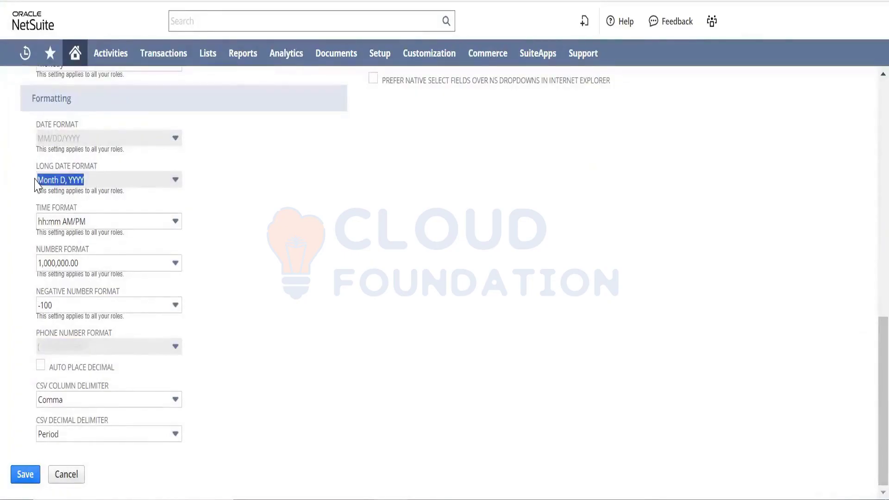
click(246, 227)
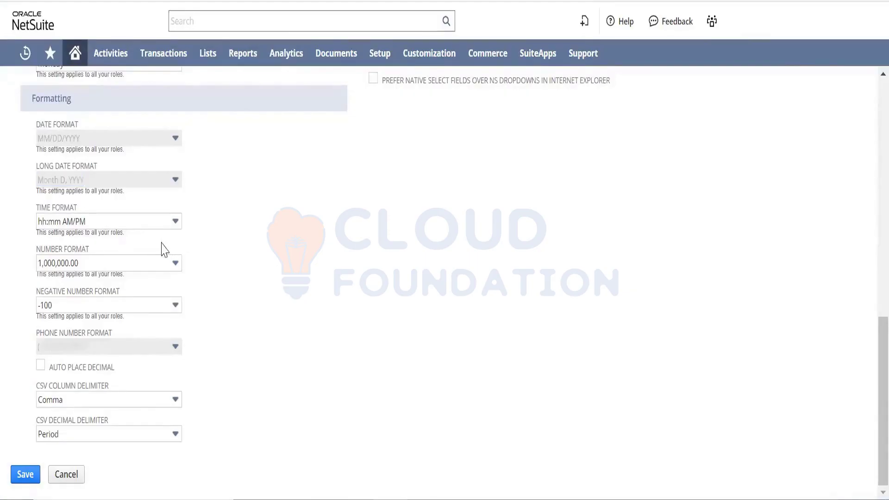
click(154, 222)
click(332, 242)
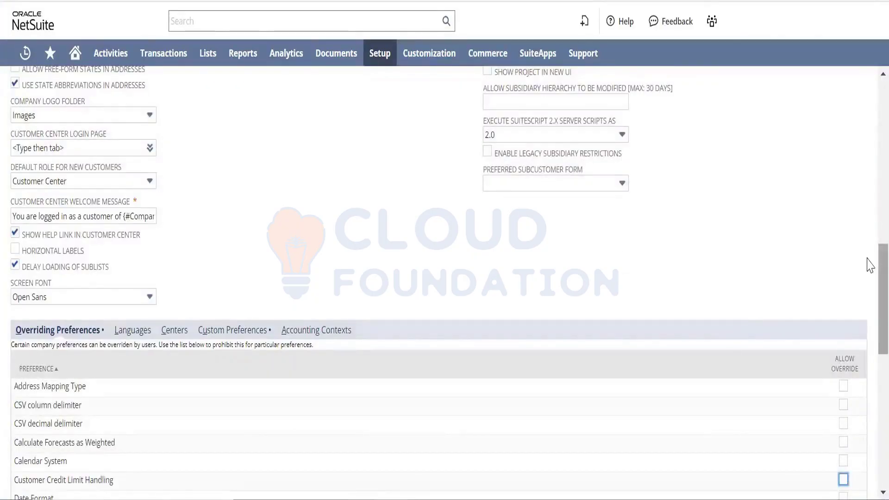
Review the General Preferences fields and look through the available company setup tasks, including the classifications and company management entries
scroll(869, 217, up, 6)
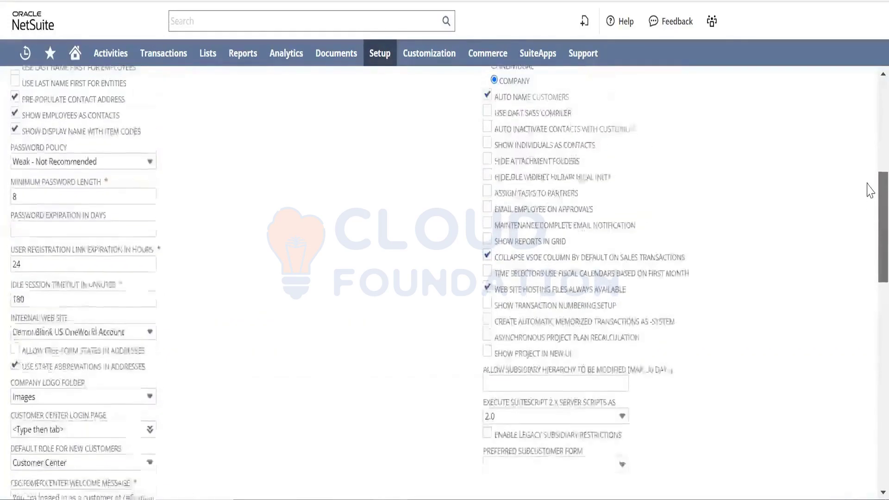
scroll(868, 189, up, 1)
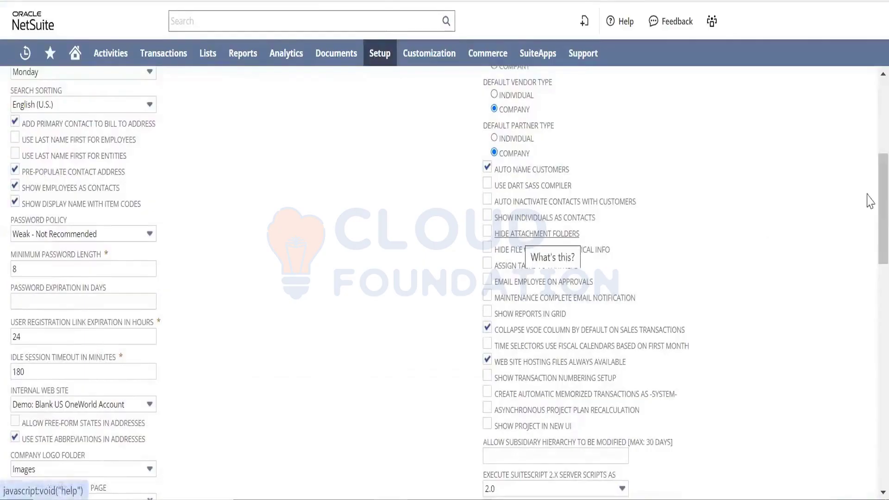
scroll(869, 186, up, 2)
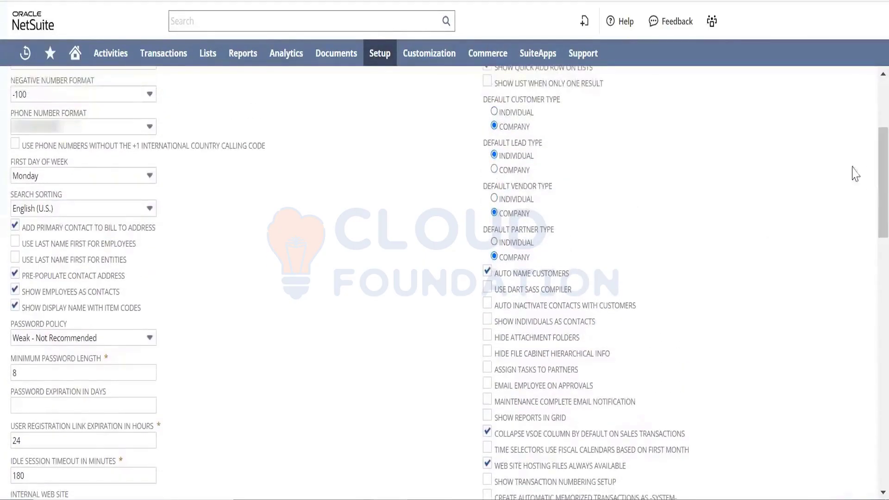
mouse_move(379, 56)
mouse_move(395, 106)
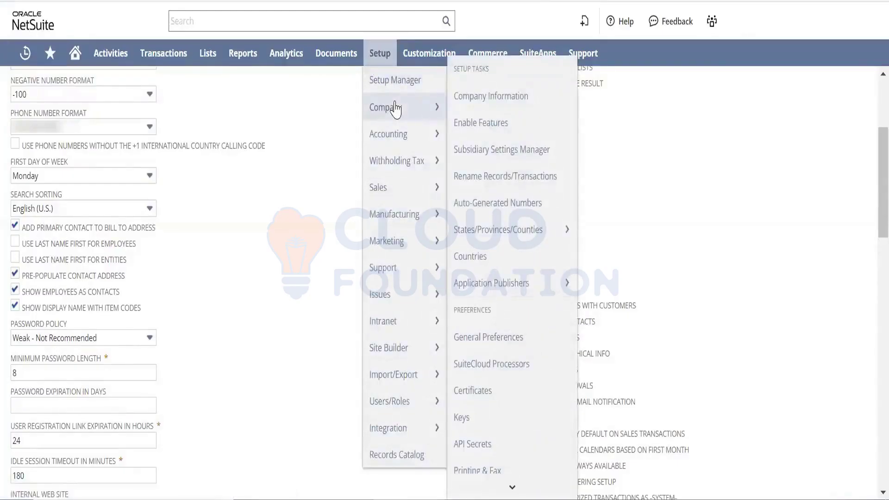
mouse_move(512, 489)
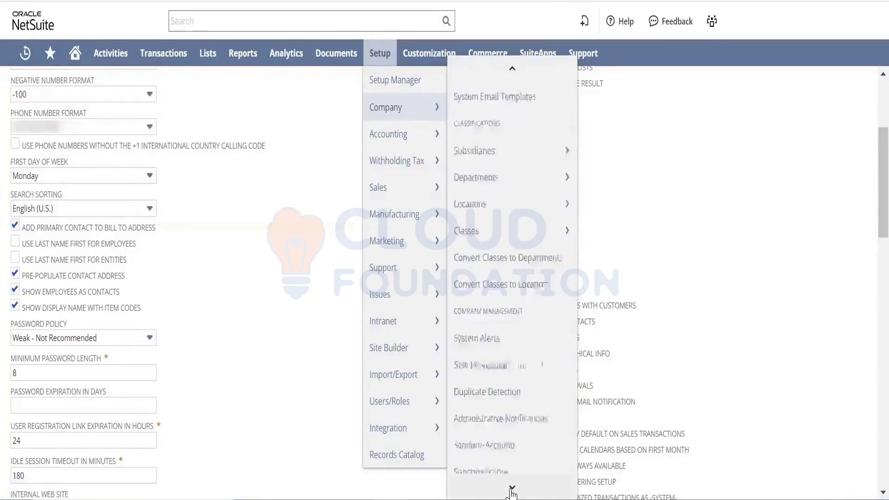
mouse_move(514, 73)
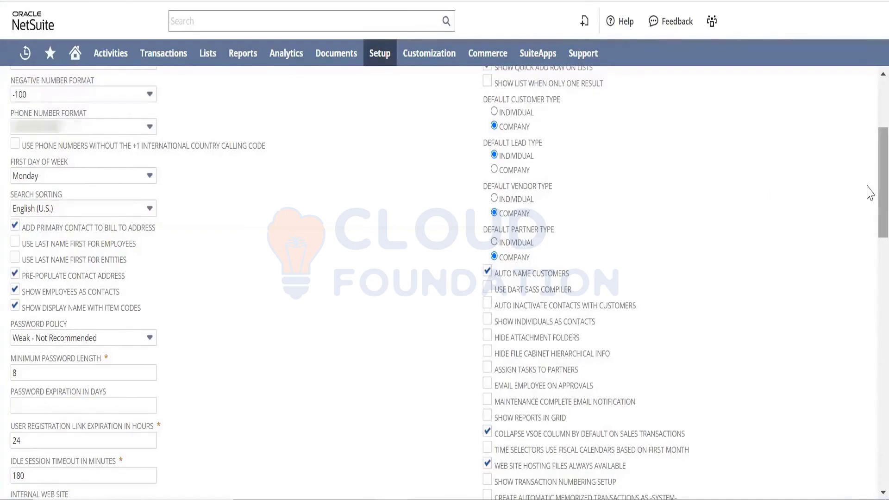
Examine the formatting and contact display settings in General Preferences, and look through the available accounting and employee lists
scroll(869, 193, up, 4)
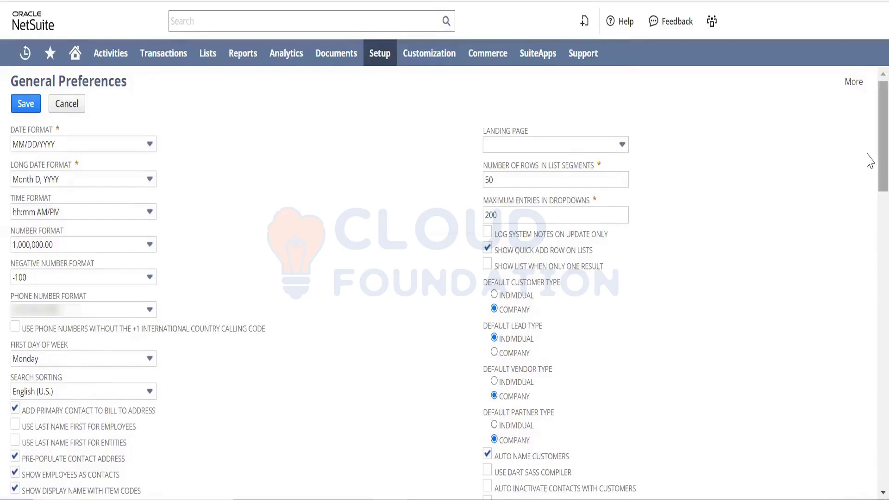
scroll(869, 180, down, 1)
scroll(869, 180, down, 4)
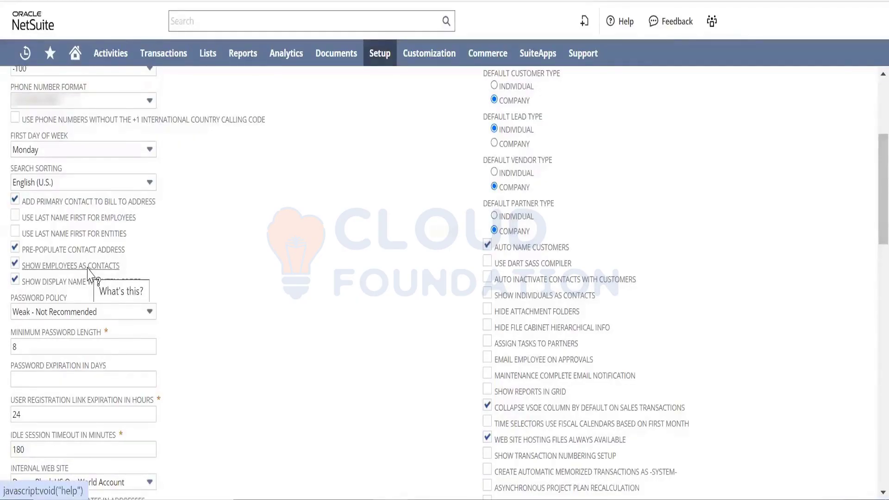
mouse_move(206, 55)
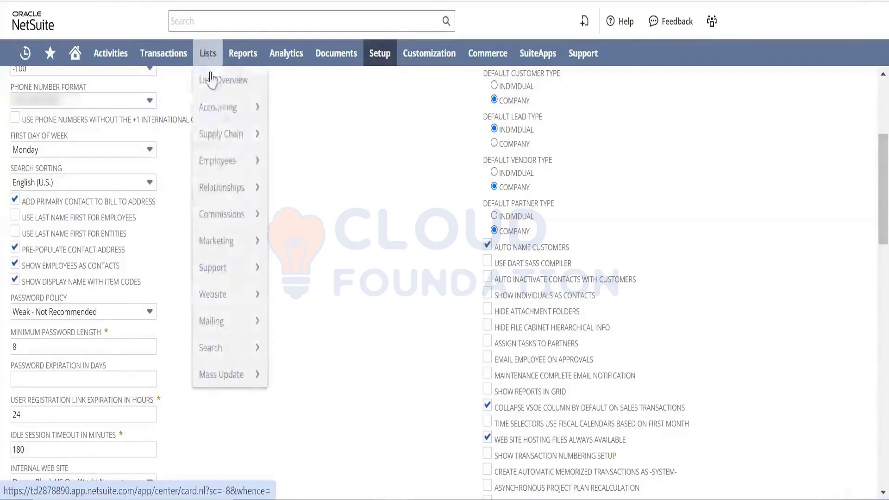
mouse_move(218, 111)
mouse_move(311, 123)
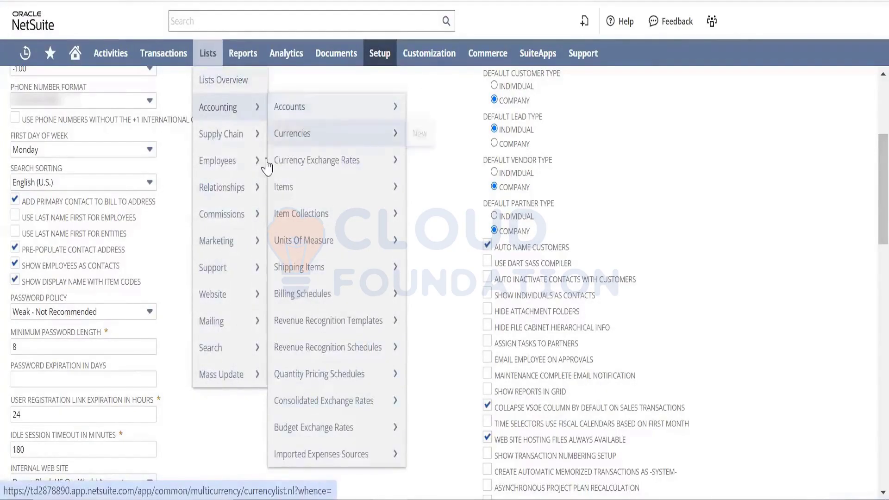
mouse_move(222, 161)
mouse_move(296, 162)
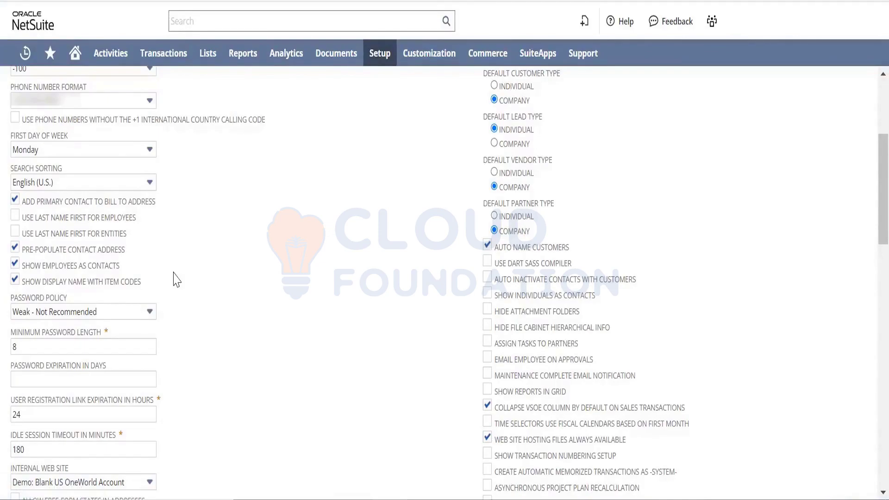
Set the Password Policy in General Preferences to Medium
click(118, 308)
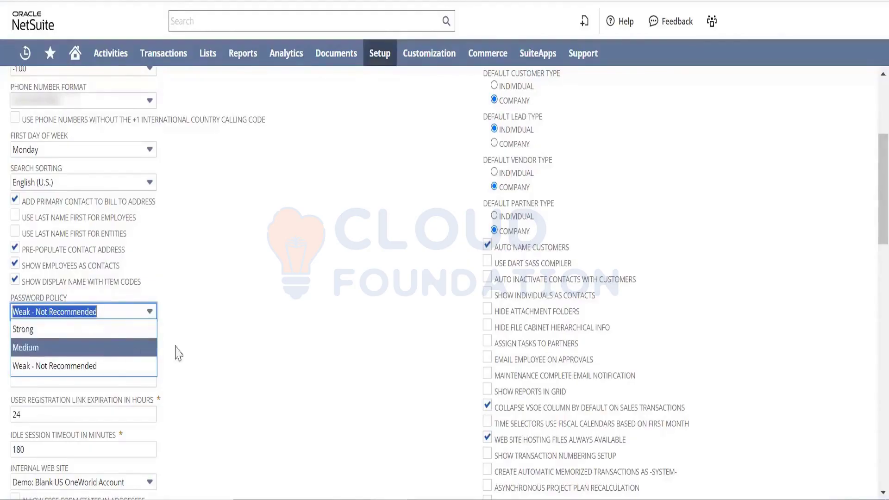
click(218, 353)
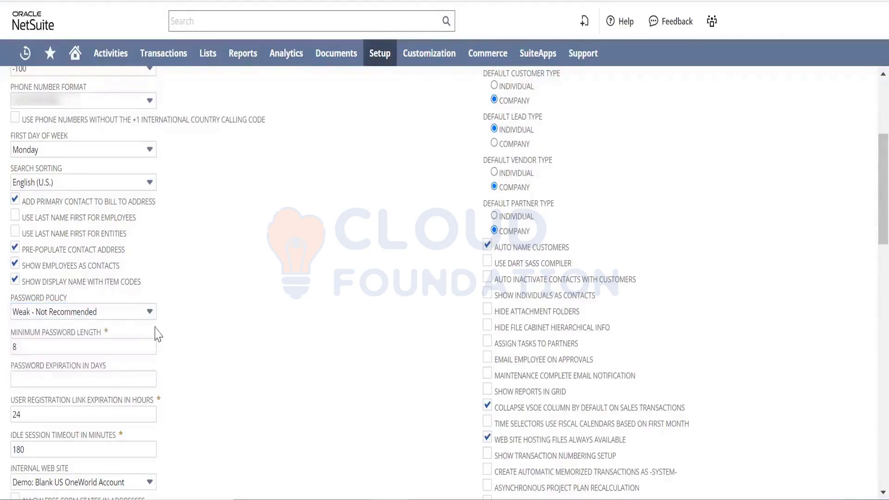
click(107, 310)
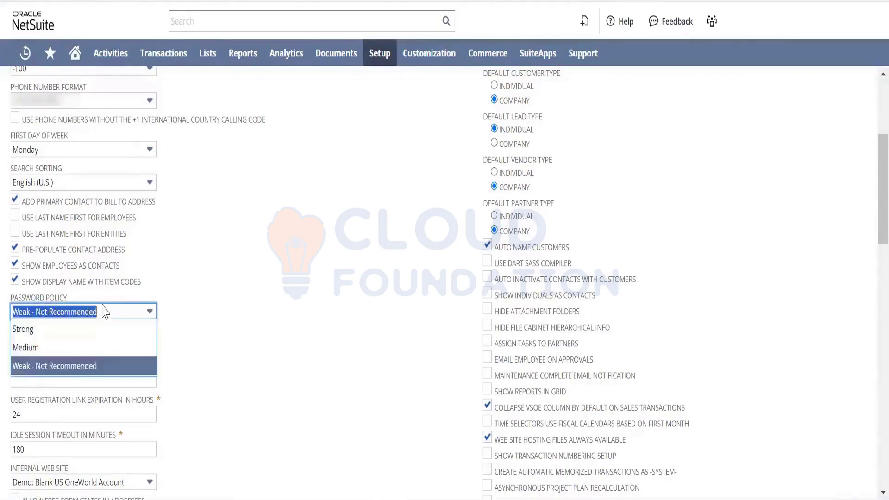
click(105, 348)
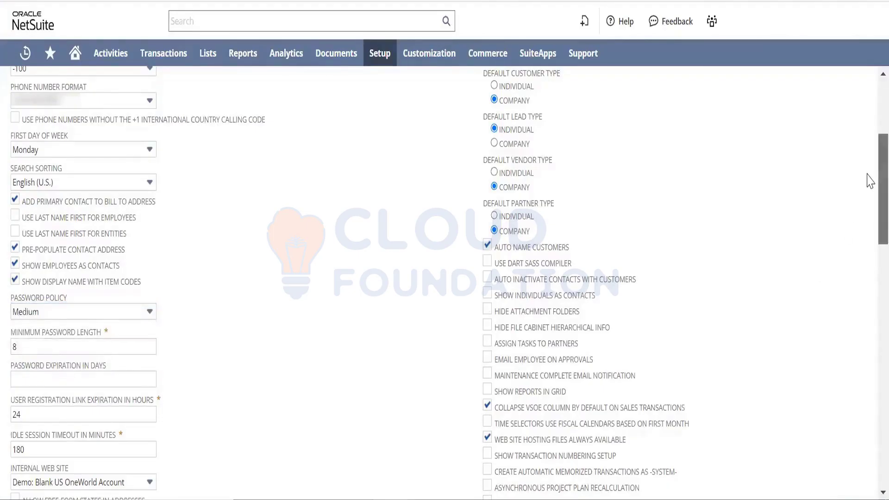
Examine the password expiration, registration link expiration, idle session timeout, Customer Center and display settings in General Preferences
scroll(869, 185, down, 1)
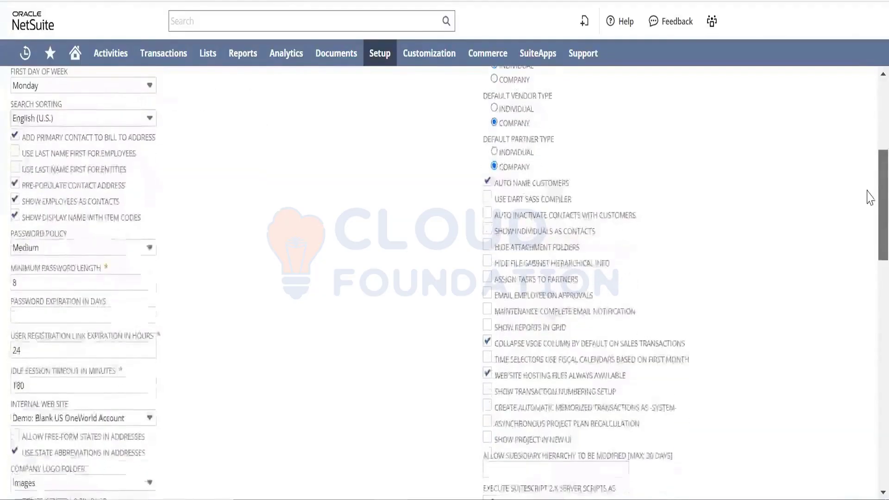
scroll(869, 199, down, 2)
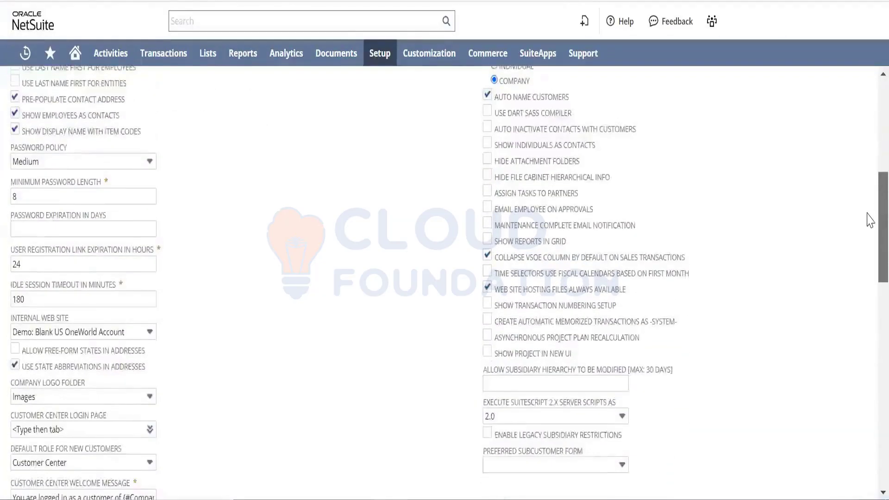
scroll(869, 222, down, 1)
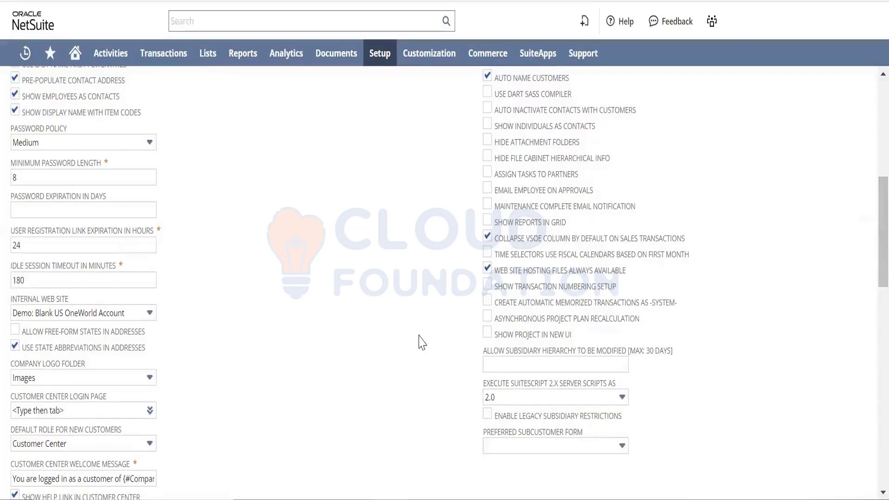
click(100, 241)
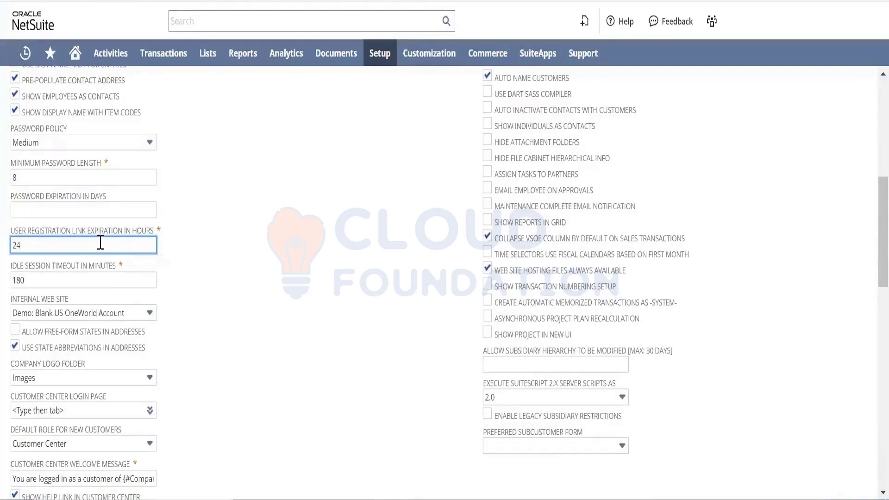
click(103, 281)
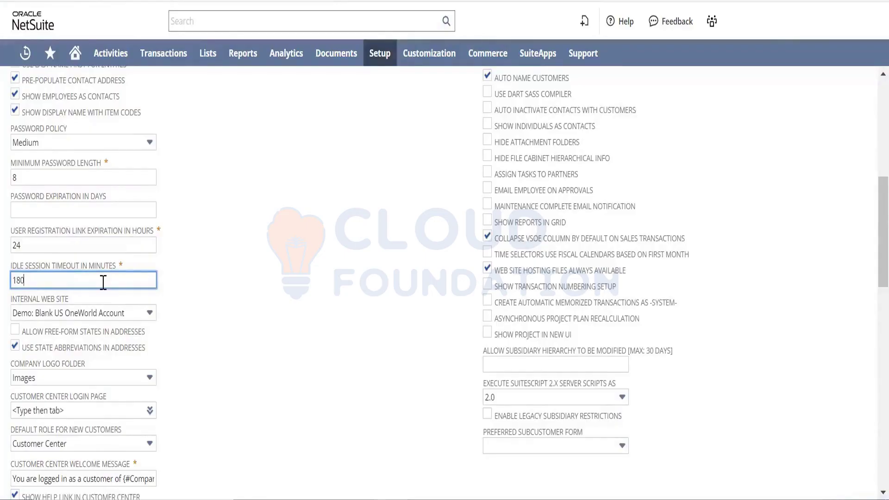
click(227, 314)
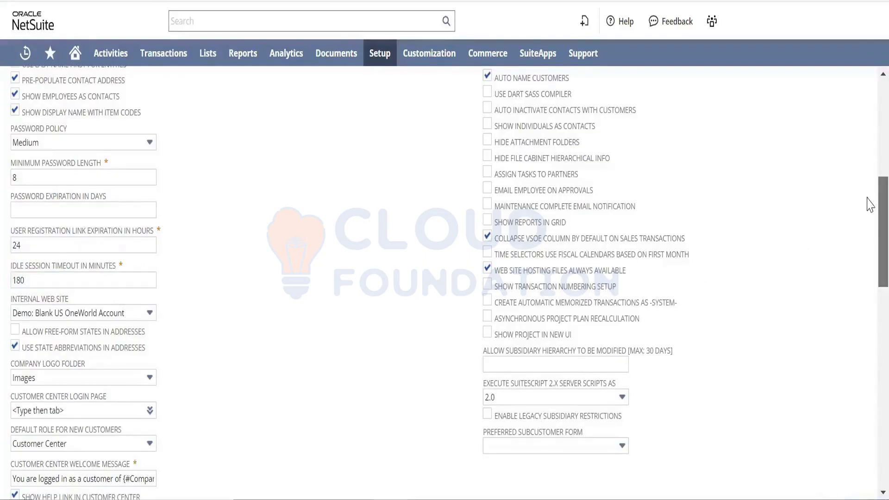
scroll(869, 217, down, 3)
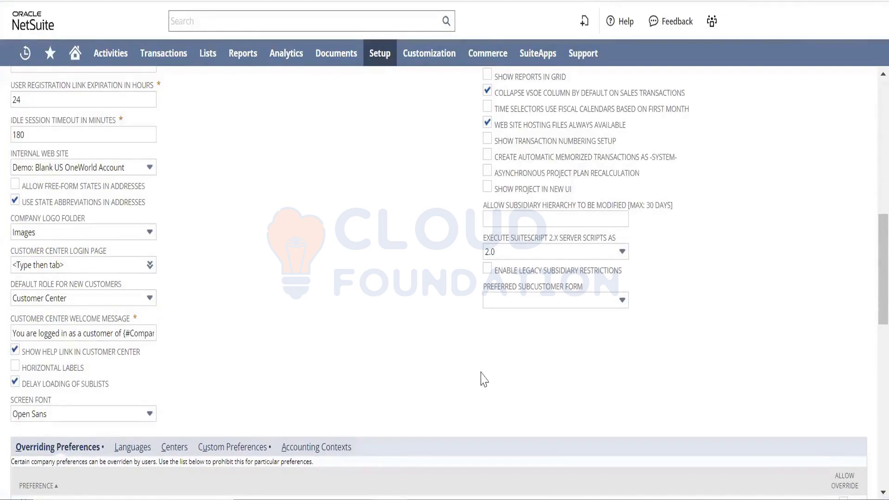
scroll(869, 292, down, 1)
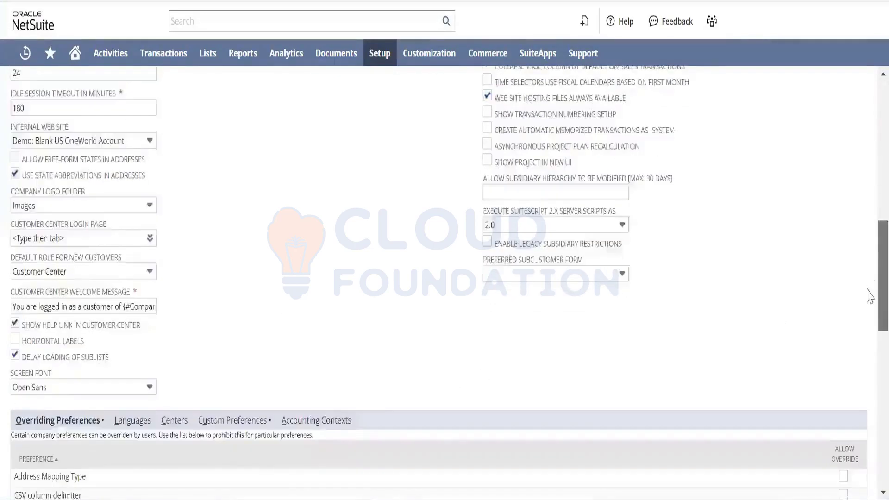
scroll(870, 226, up, 4)
scroll(869, 226, up, 8)
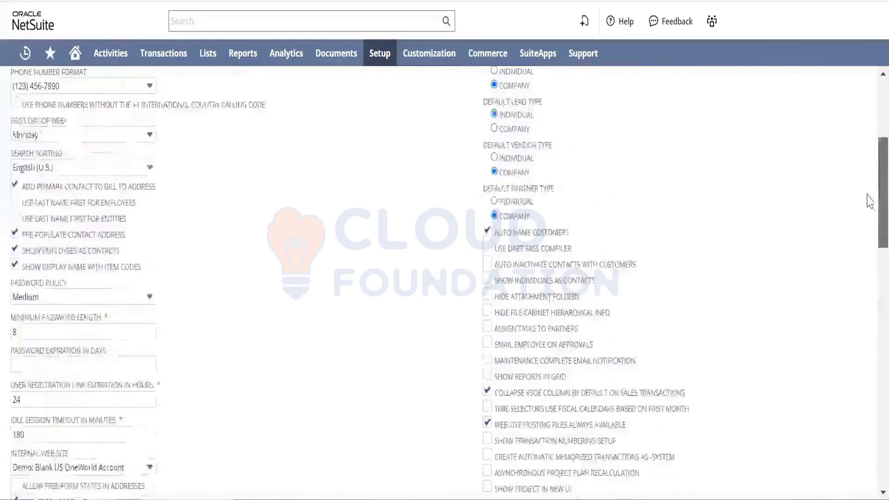
scroll(869, 171, up, 2)
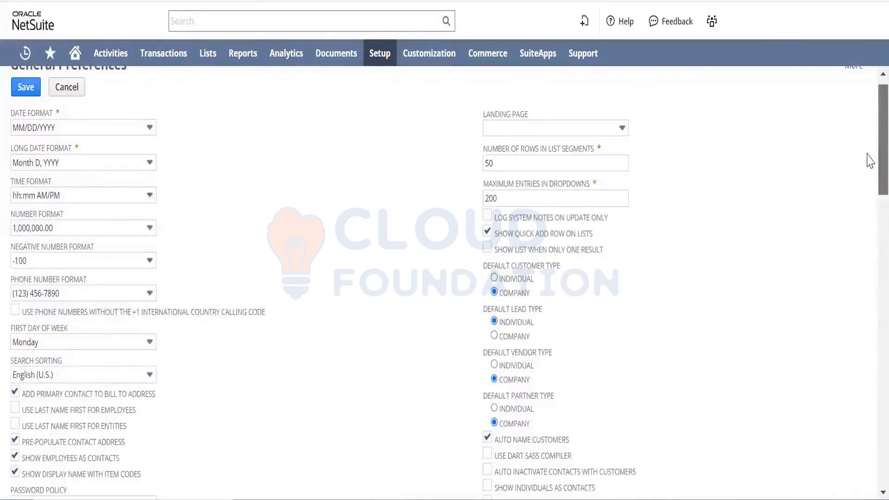
Look through the Landing Page choices and read the field's help on custom Suitelet tabs and user-defined landing pages
click(621, 127)
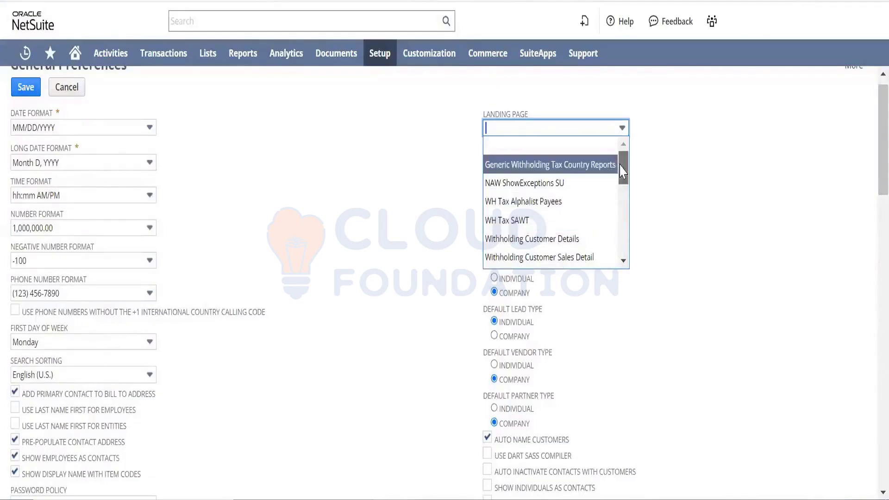
drag(623, 171, 623, 134)
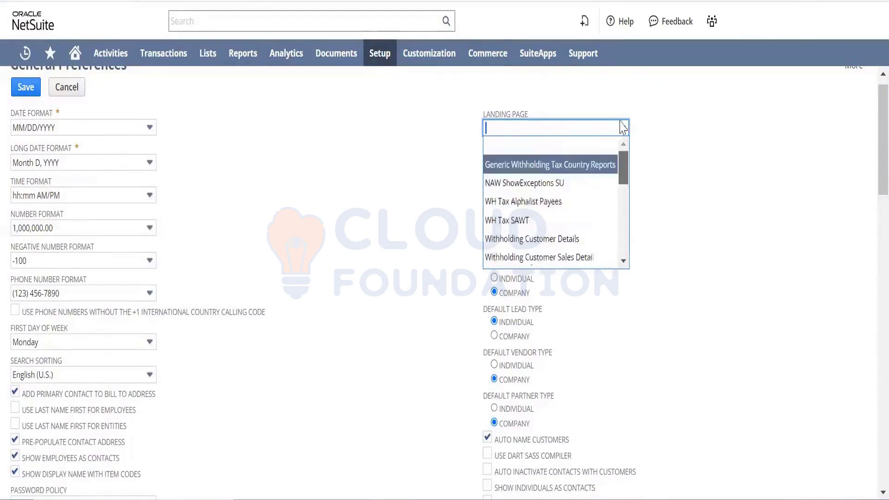
click(683, 169)
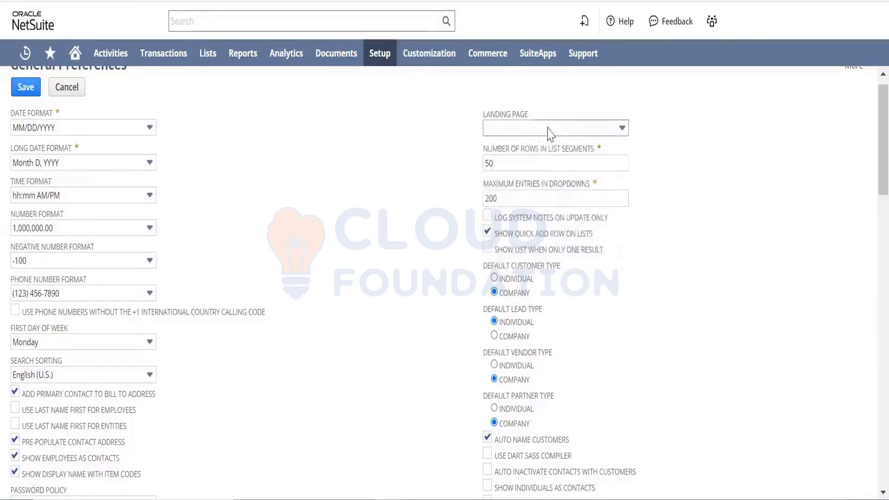
click(512, 117)
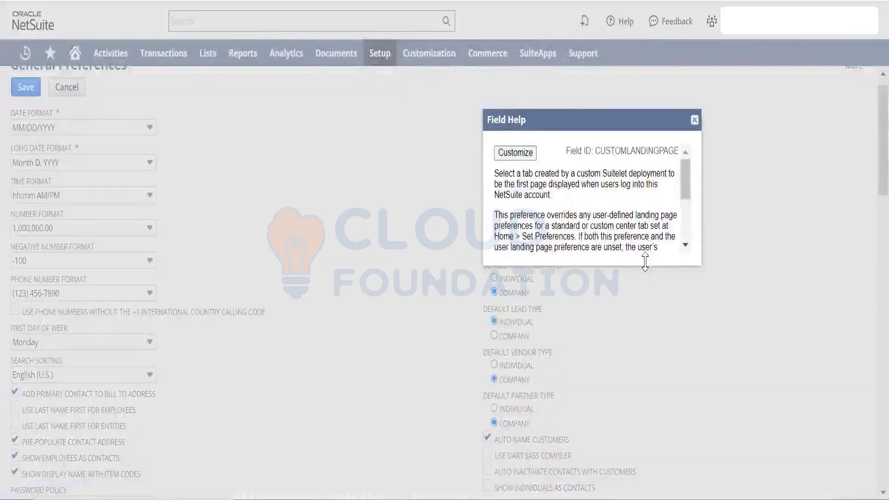
drag(645, 262, 651, 345)
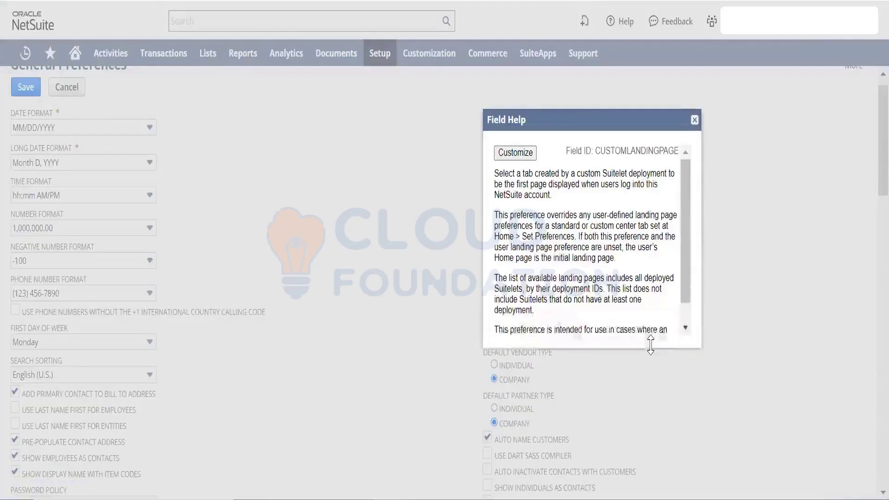
drag(651, 372, 650, 377)
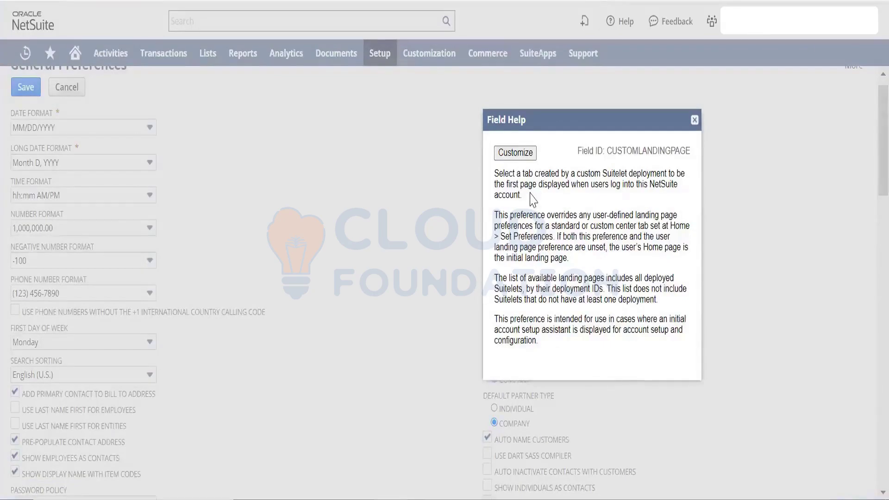
drag(532, 197, 491, 160)
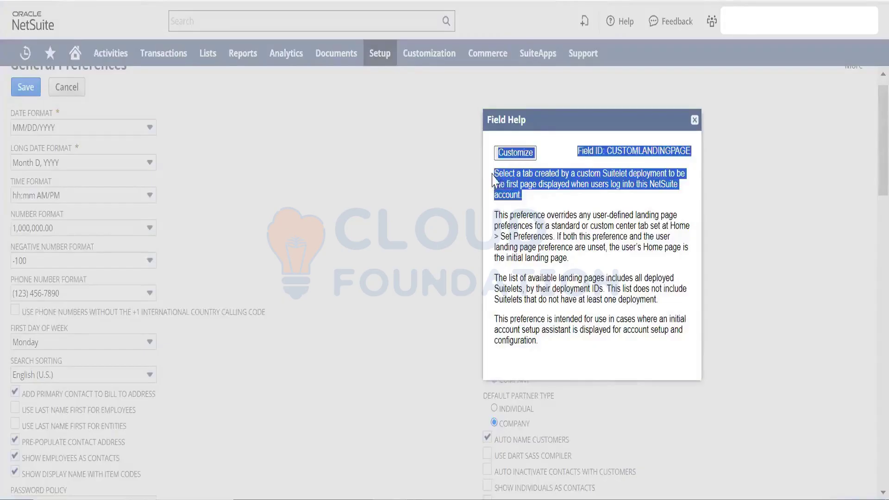
click(590, 217)
triple_click(547, 233)
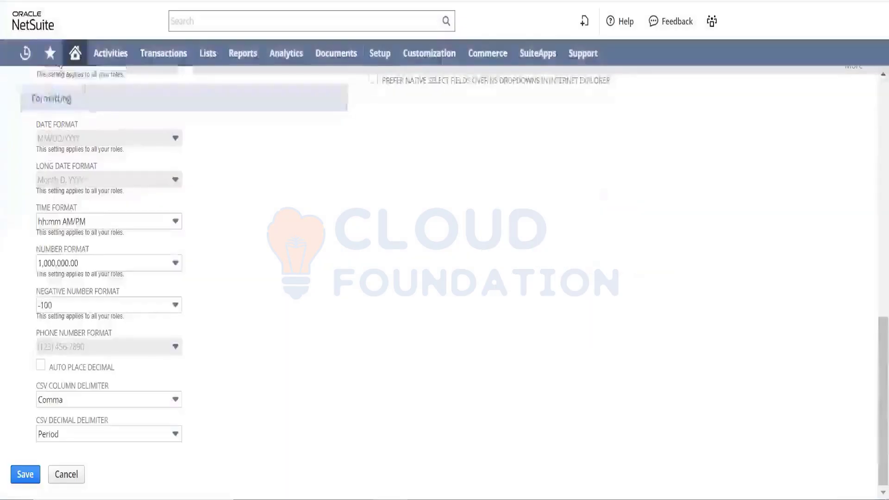
Look through the General, Appearance and Transactions settings on the personal Set Preferences page for the user-defined landing page option
drag(868, 329, 869, 88)
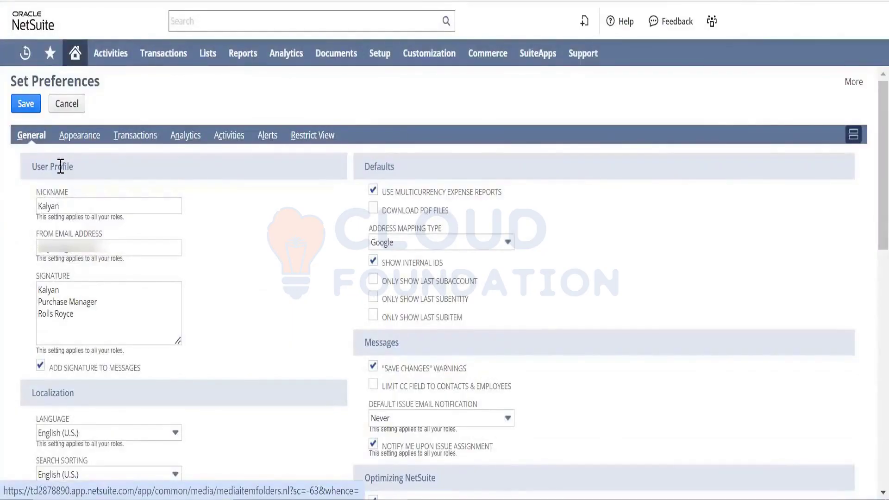
click(75, 144)
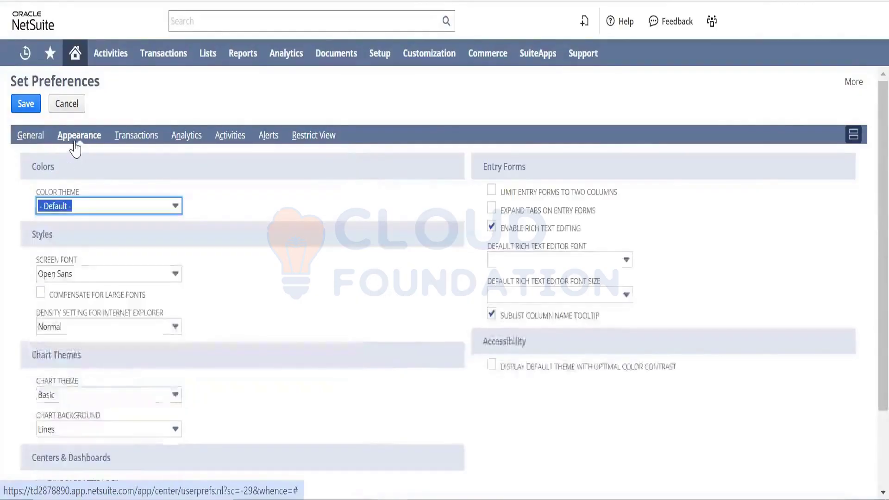
click(289, 294)
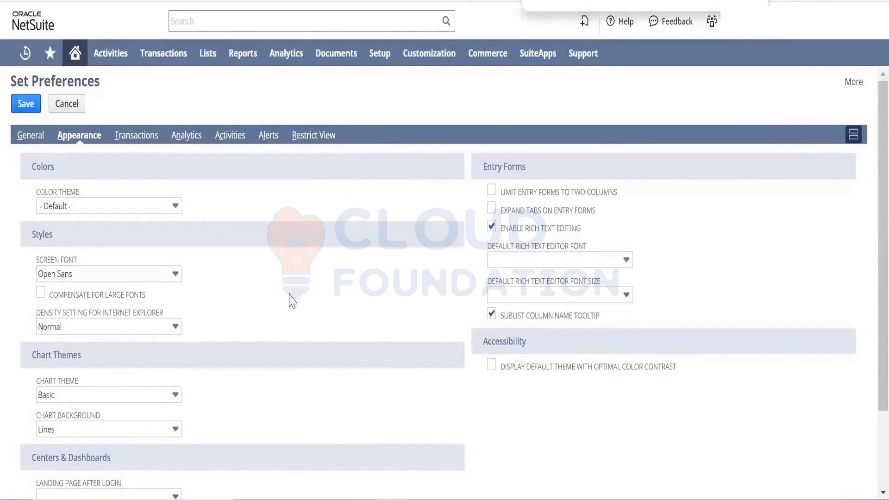
click(139, 138)
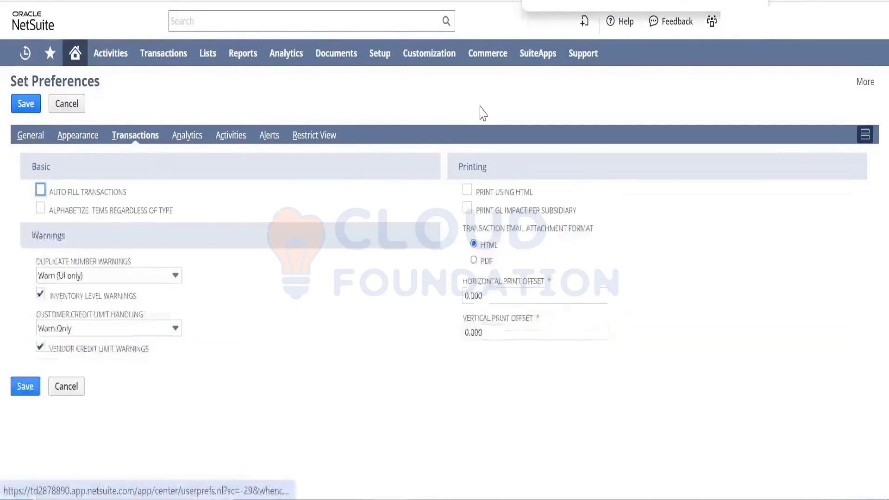
click(570, 1)
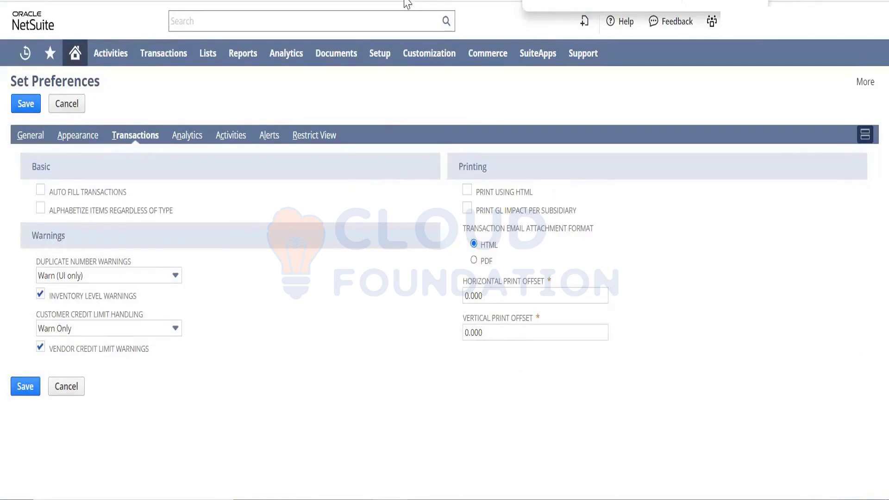
click(37, 139)
click(608, 1)
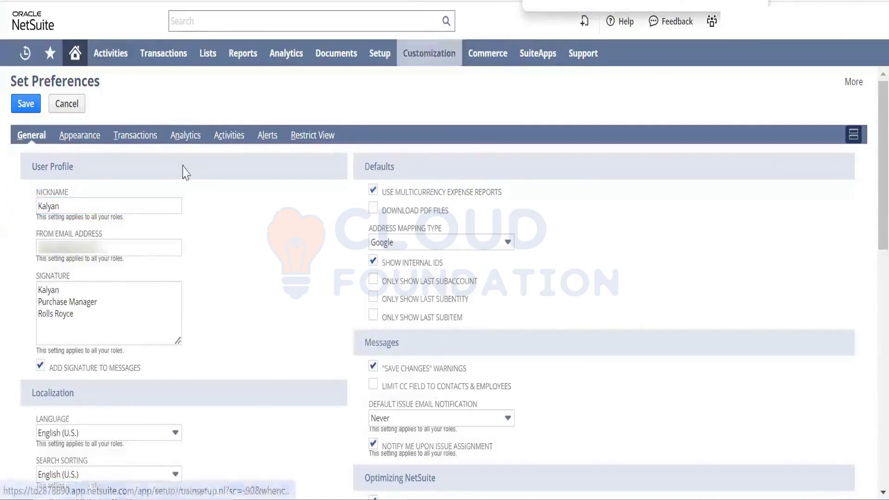
click(79, 137)
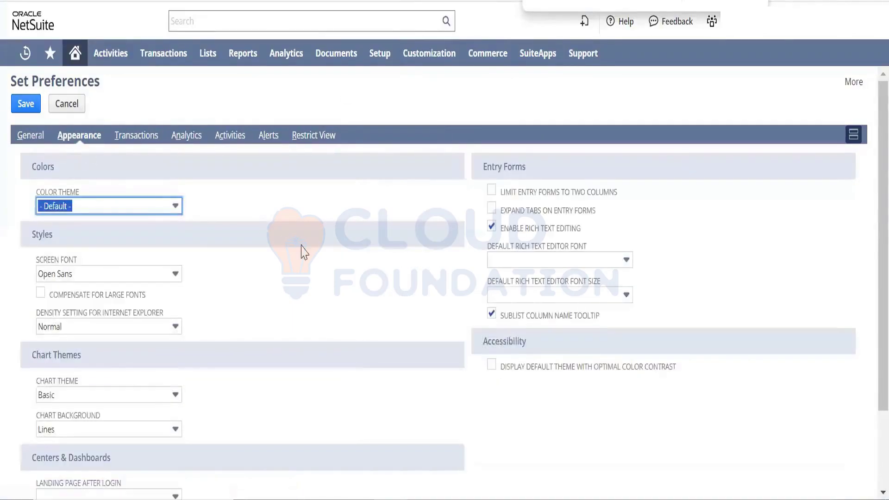
scroll(871, 207, down, 2)
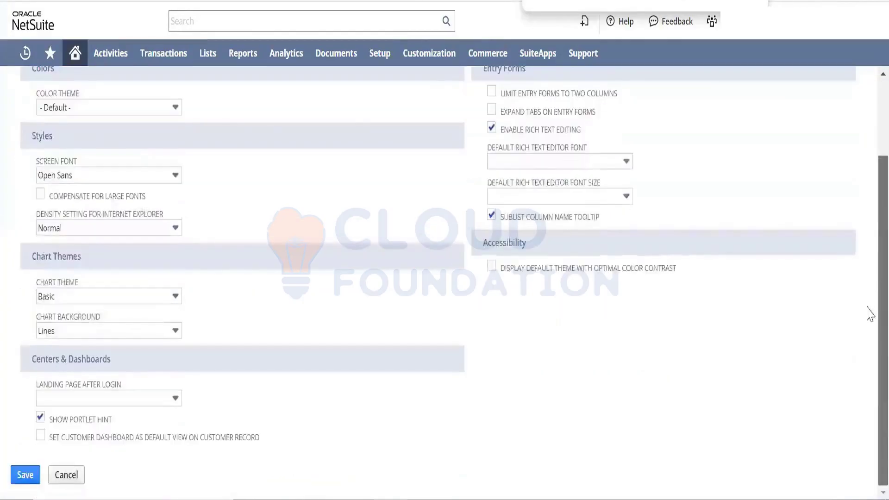
scroll(869, 278, up, 1)
scroll(869, 222, up, 1)
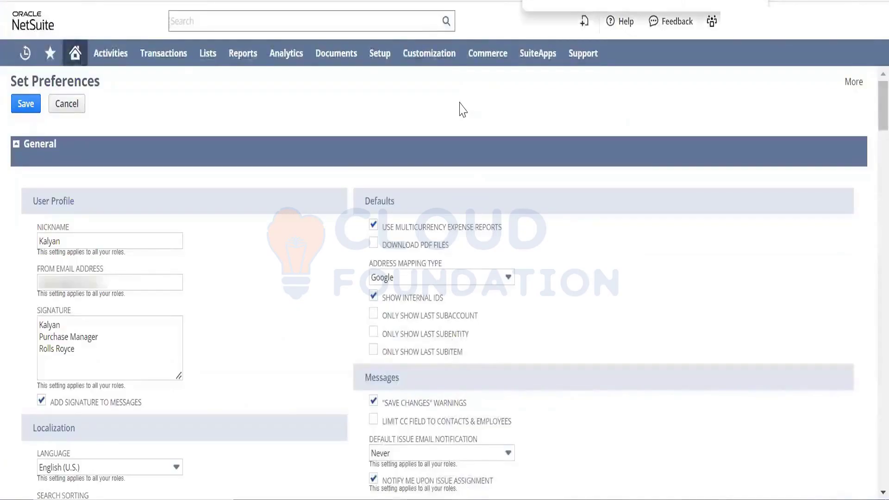
Search the expanded Set Preferences page for "page" and view the Landing Page After Login choices under Centers & Dashboards
text(page)
key(Return)
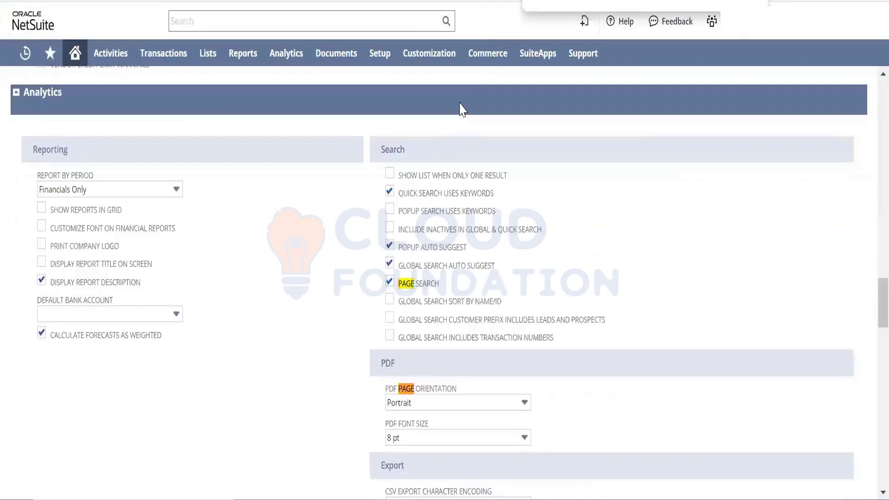
key(Return)
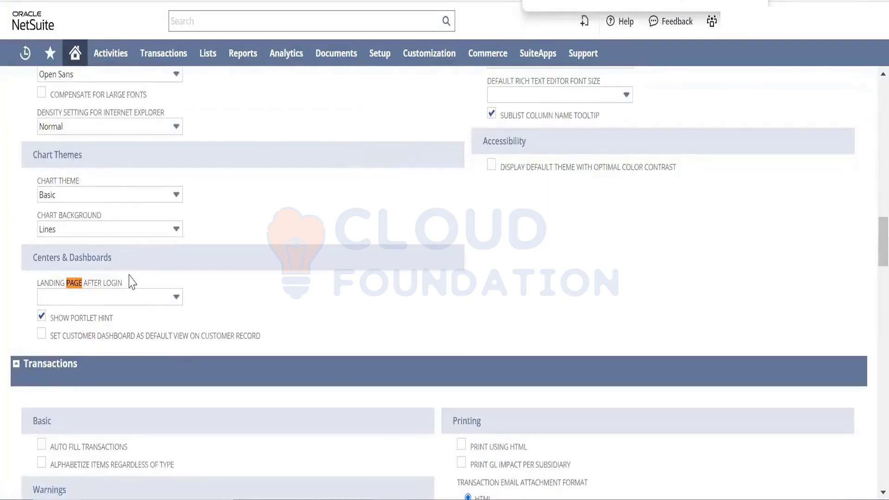
drag(122, 283, 38, 290)
click(121, 301)
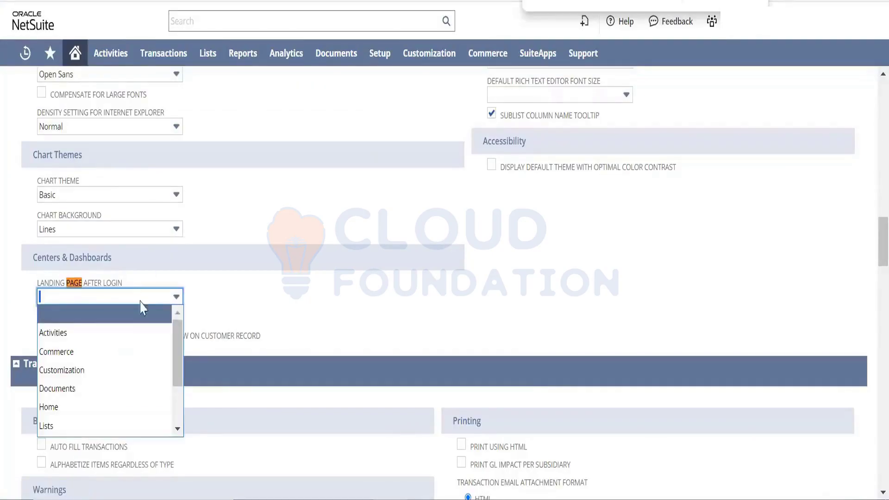
click(275, 233)
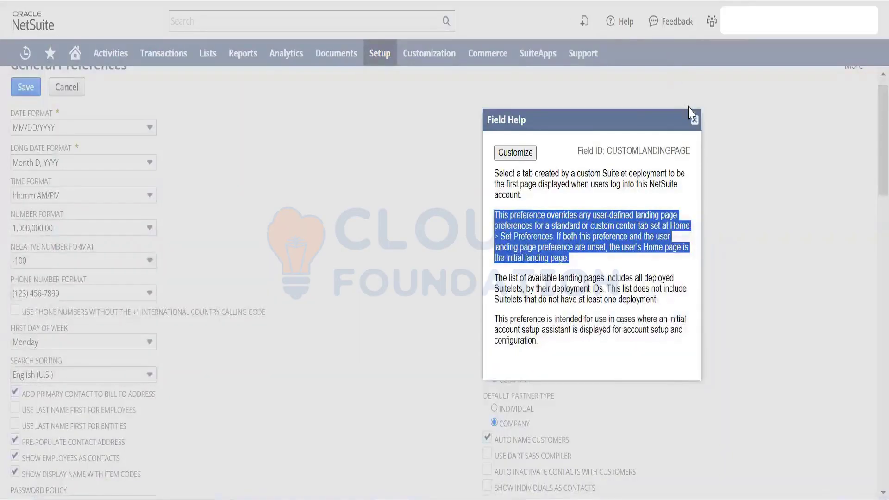
Close the Landing Page field help, view the default entity type settings, and open a new customer form in a separate browser tab
click(695, 121)
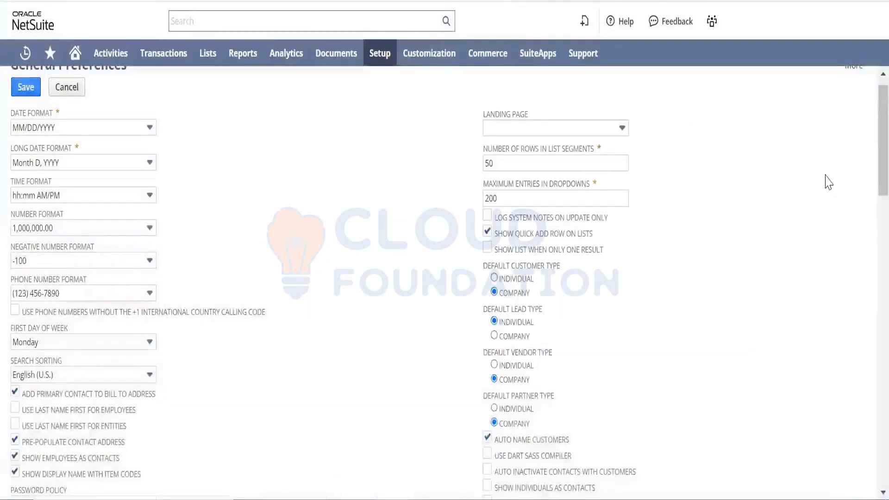
scroll(869, 129, down, 2)
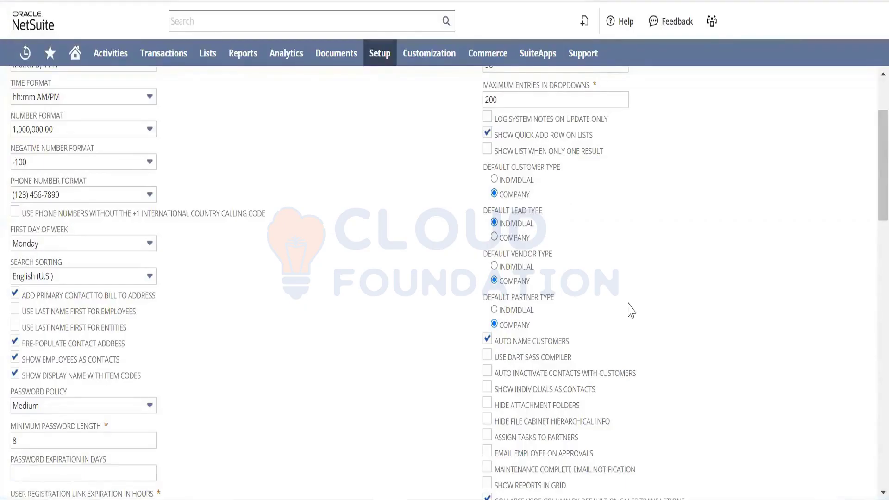
mouse_move(208, 55)
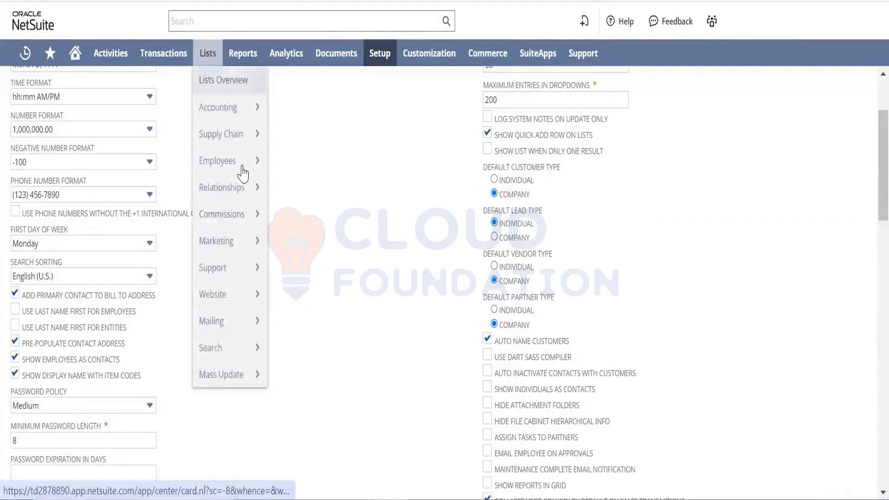
mouse_move(246, 188)
mouse_move(322, 238)
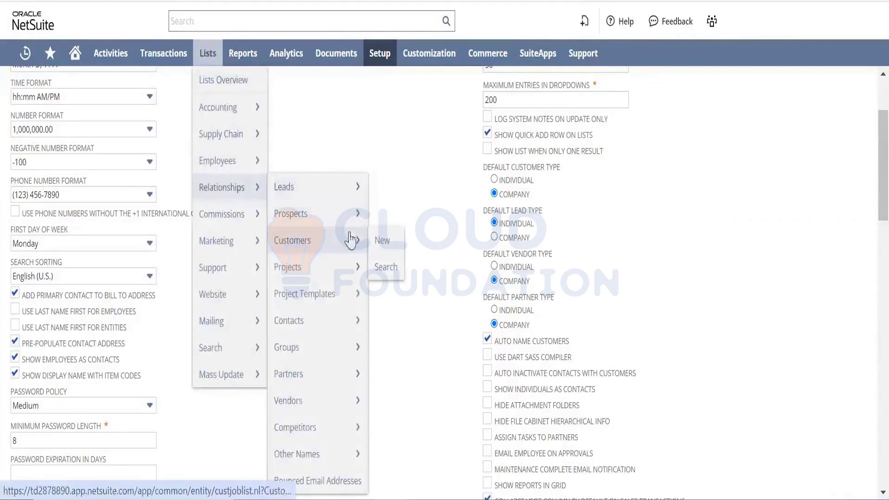
right_click(379, 239)
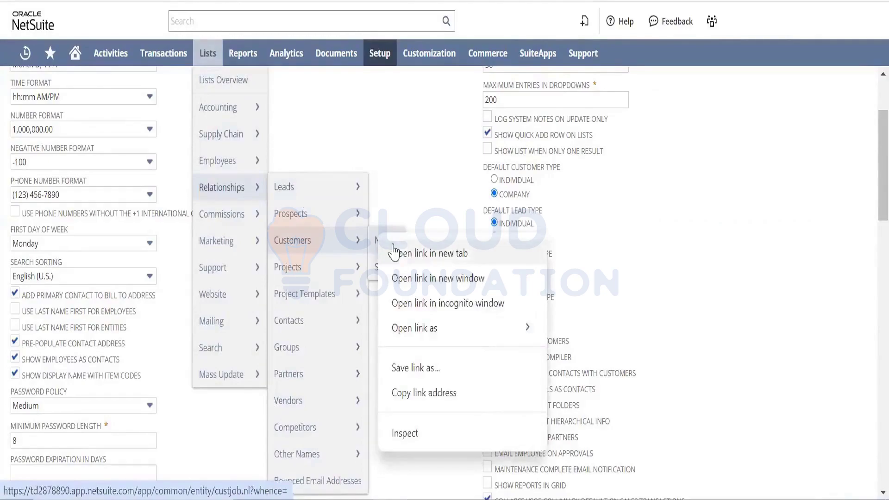
click(396, 252)
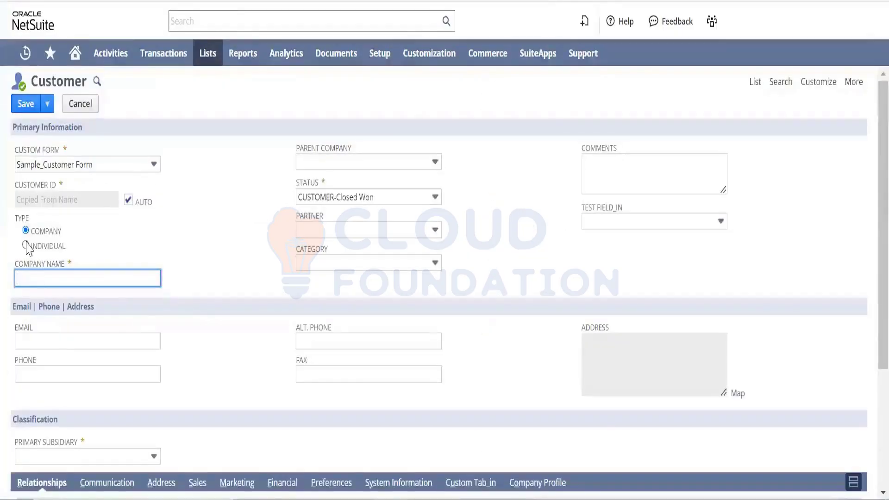
Switch the new customer's type between Individual and Company to compare the name fields of each type
click(26, 245)
click(57, 274)
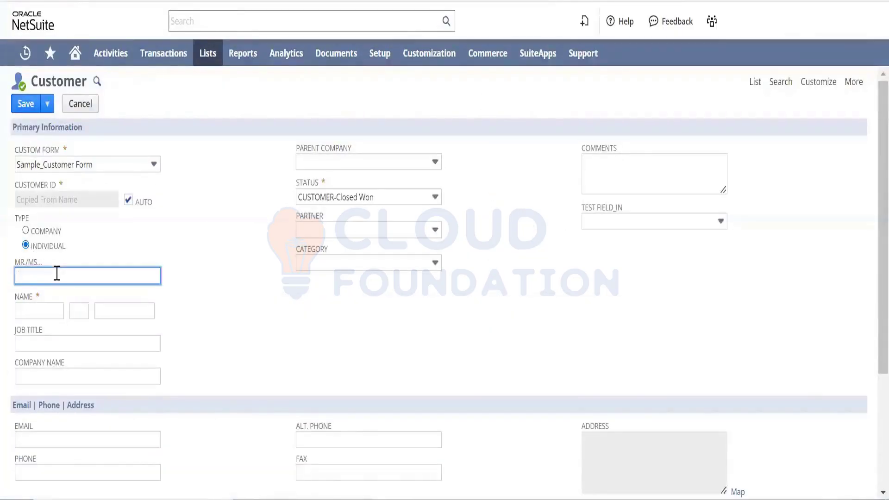
click(28, 231)
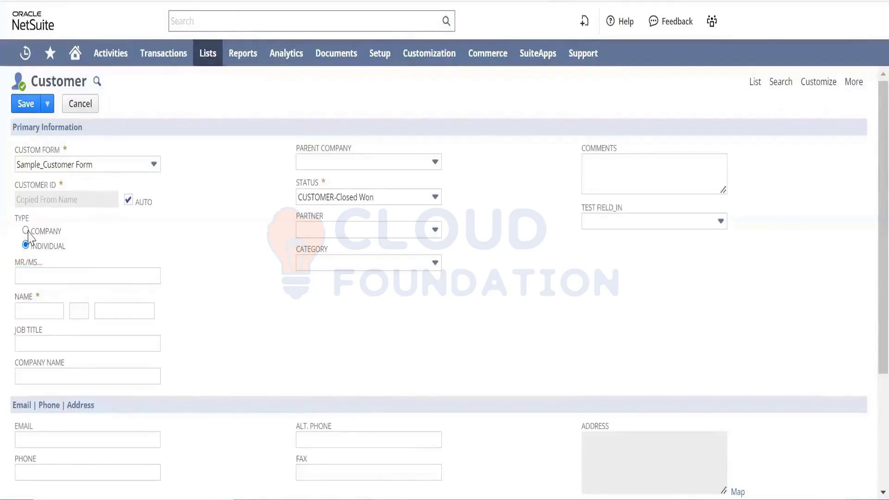
click(53, 277)
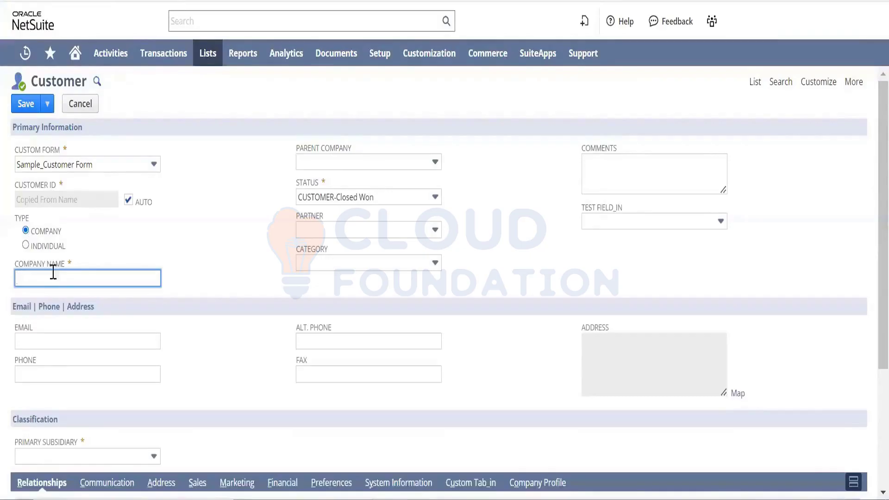
click(26, 245)
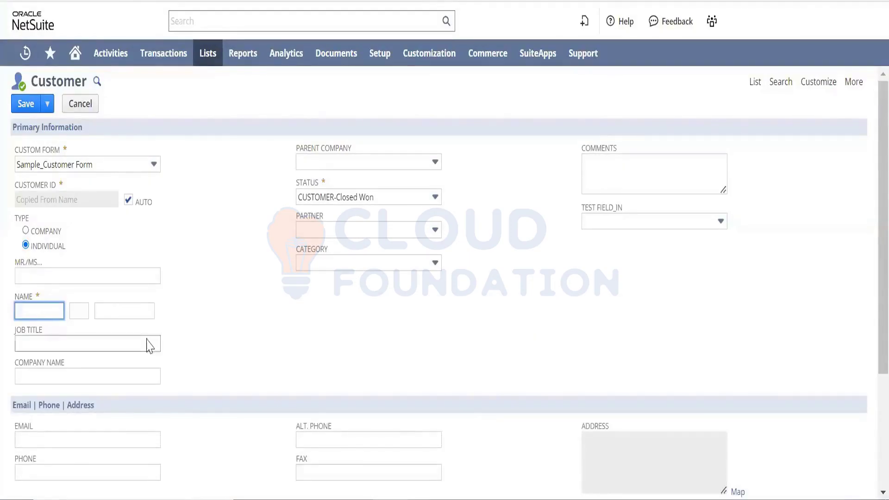
click(81, 372)
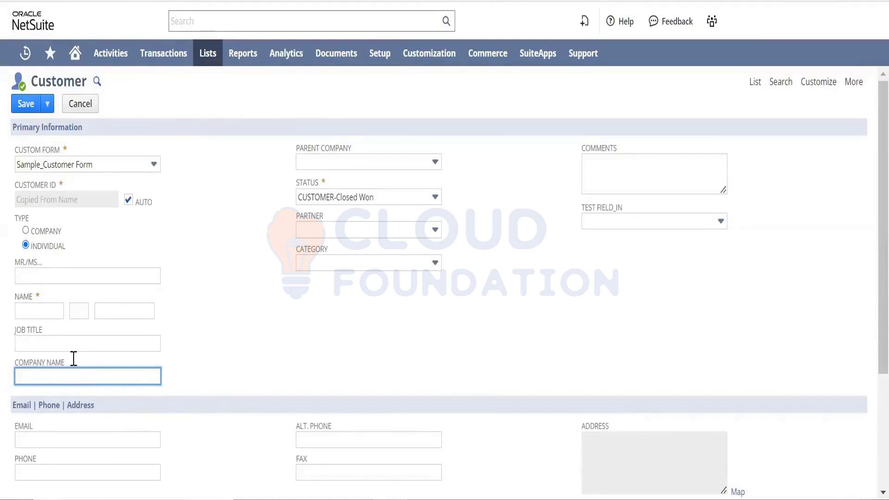
click(29, 235)
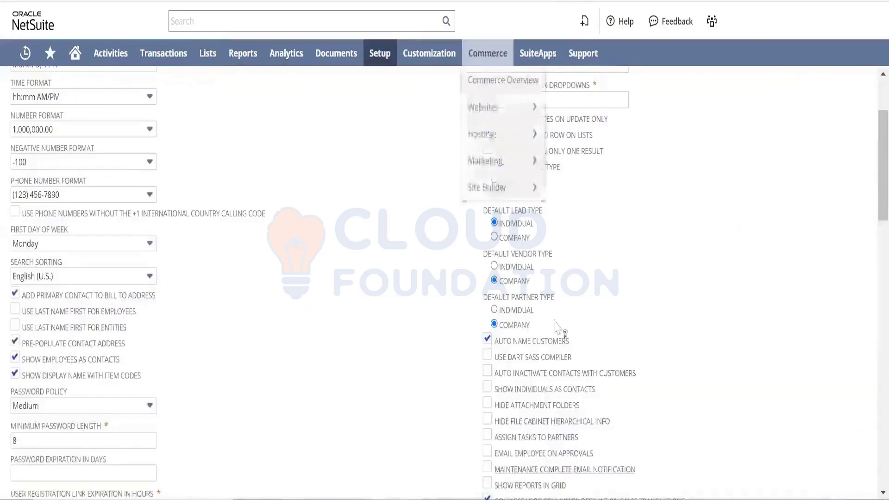
Leave the logged-out General Preferences page without saving, then look through the options below Default Partner Type on the reloaded page
click(529, 285)
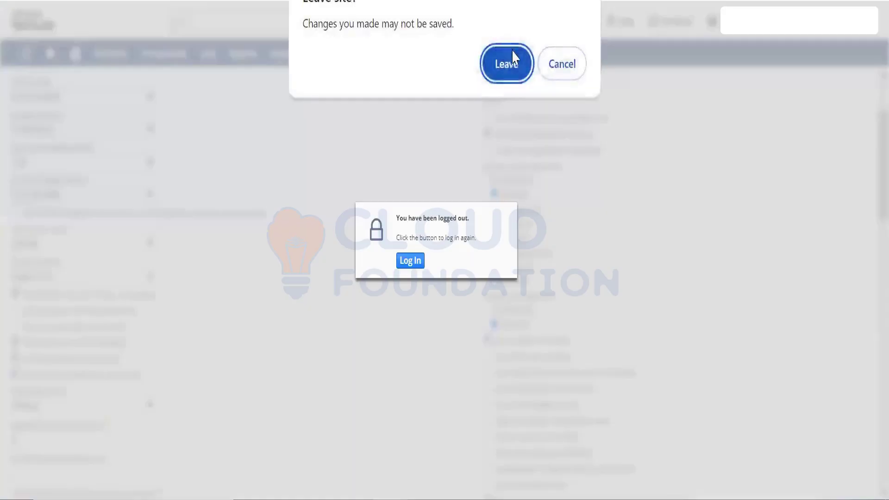
click(512, 52)
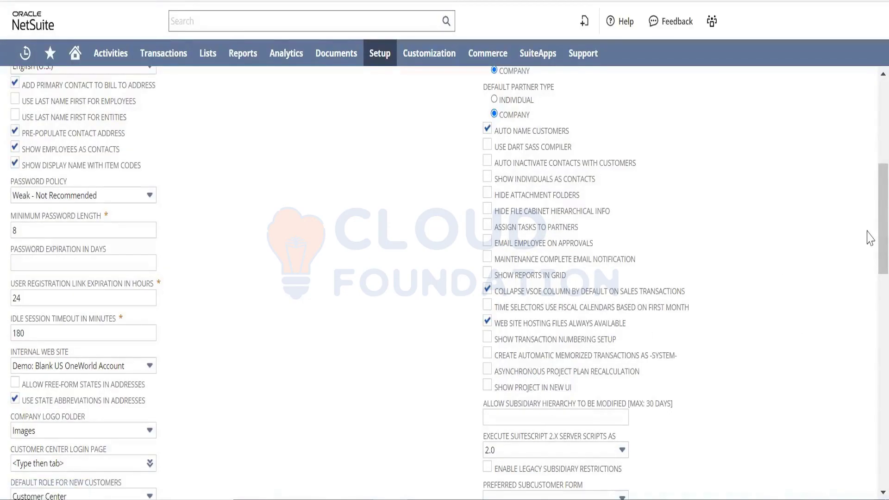
scroll(869, 211, down, 4)
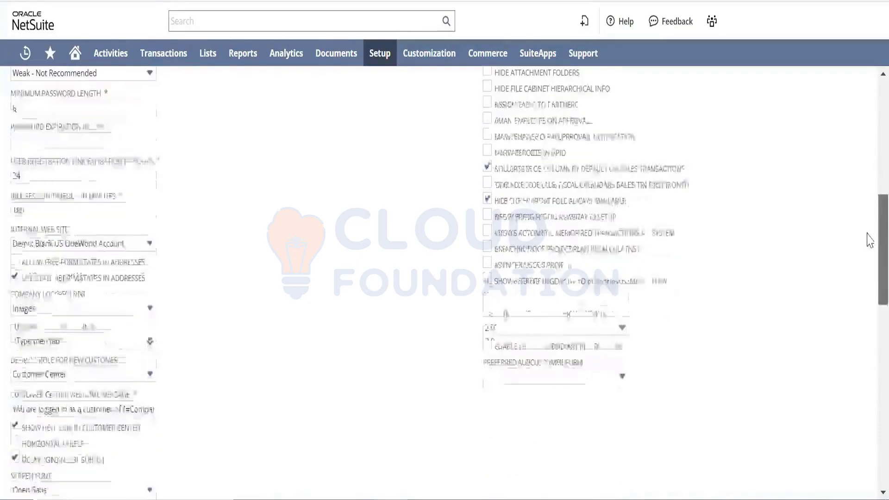
Try to enter 30 for Allow Subsidiary Hierarchy to Be Modified
click(520, 234)
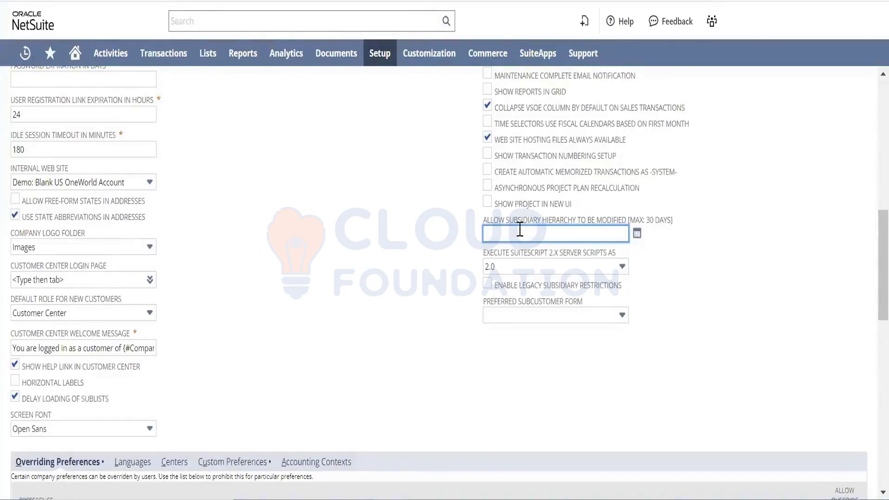
text(30)
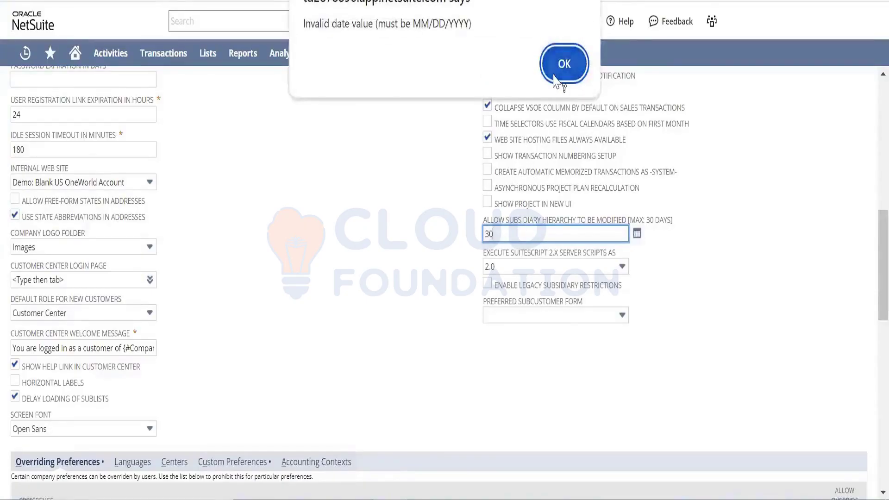
click(561, 67)
Set Allow Subsidiary Hierarchy to Be Modified to 04/04/2024, reading and accepting the Subsidiary Hierarchy Modification Legal Notice
click(637, 234)
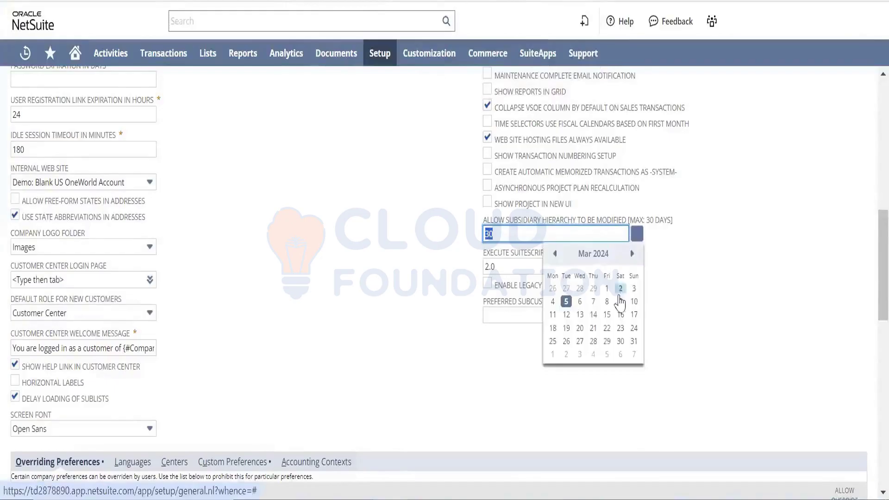
click(632, 254)
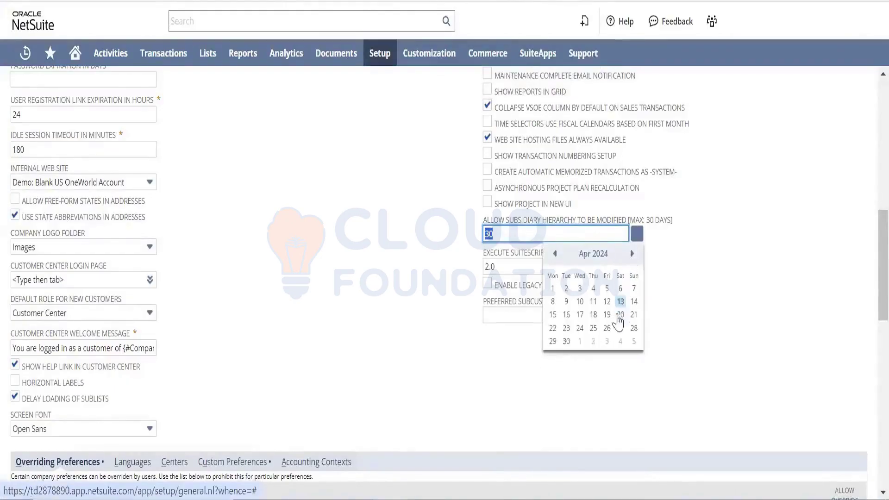
click(326, 310)
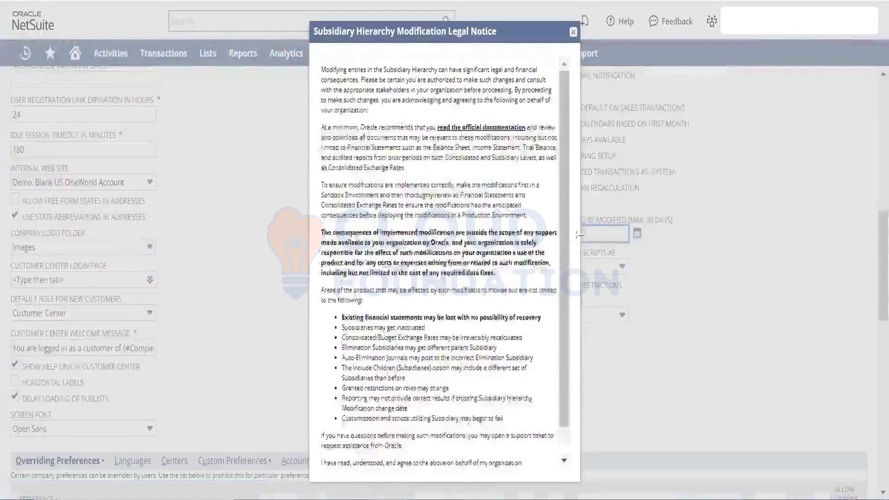
scroll(571, 259, down, 2)
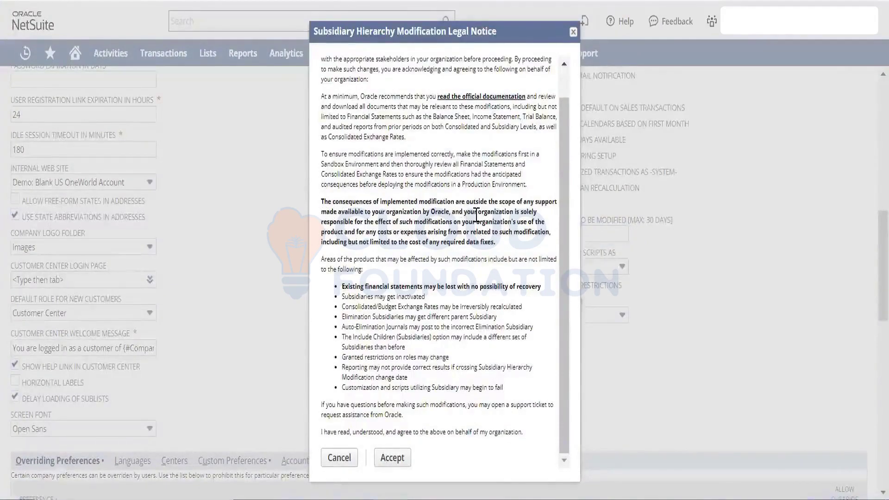
drag(400, 222, 448, 223)
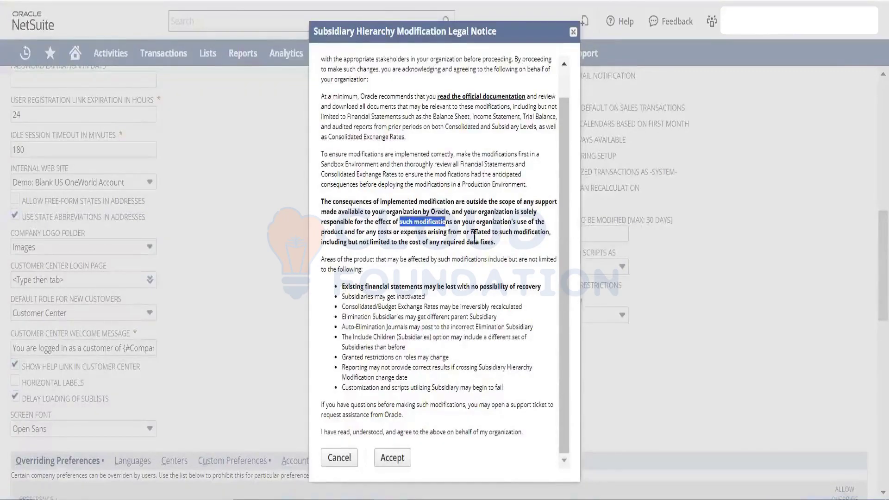
click(387, 456)
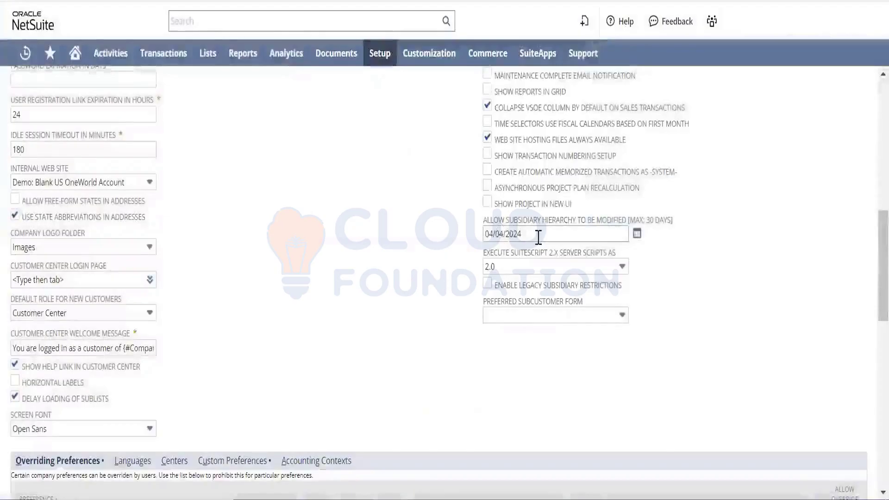
drag(530, 238, 450, 241)
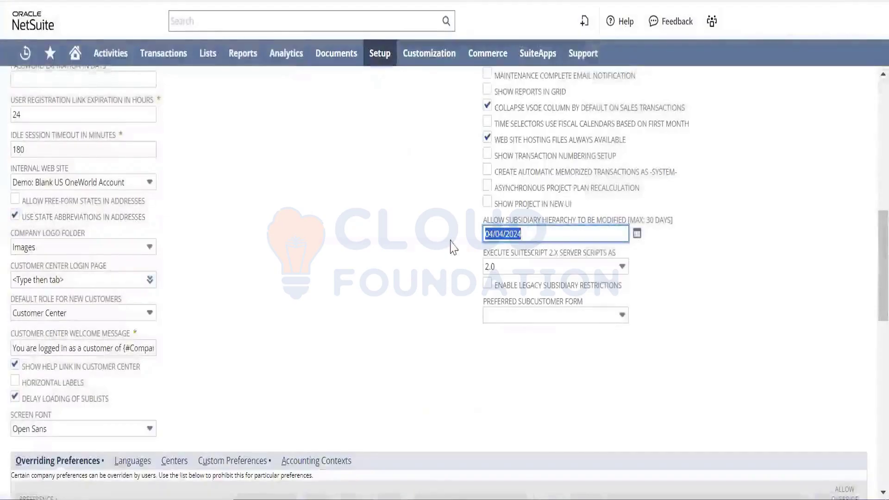
click(452, 252)
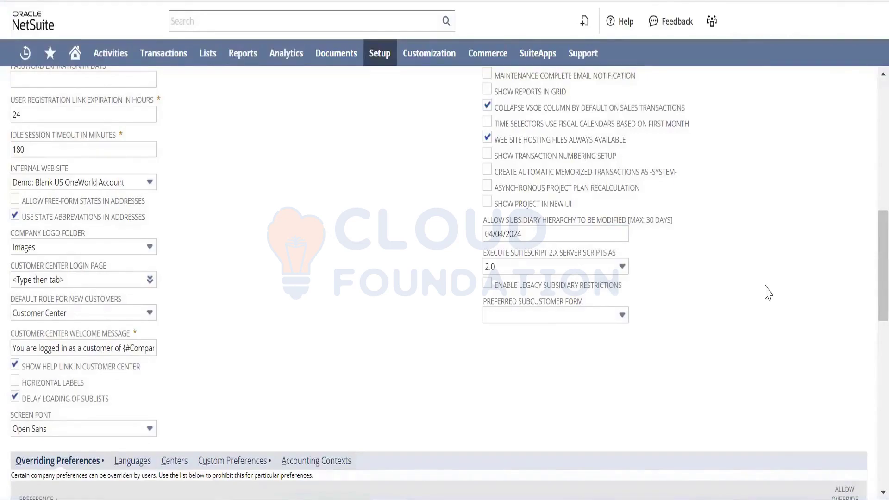
Look through the Languages, Centers, Custom Preferences and Accounting Contexts settings, then return to the Overriding Preferences list
drag(882, 274, 867, 343)
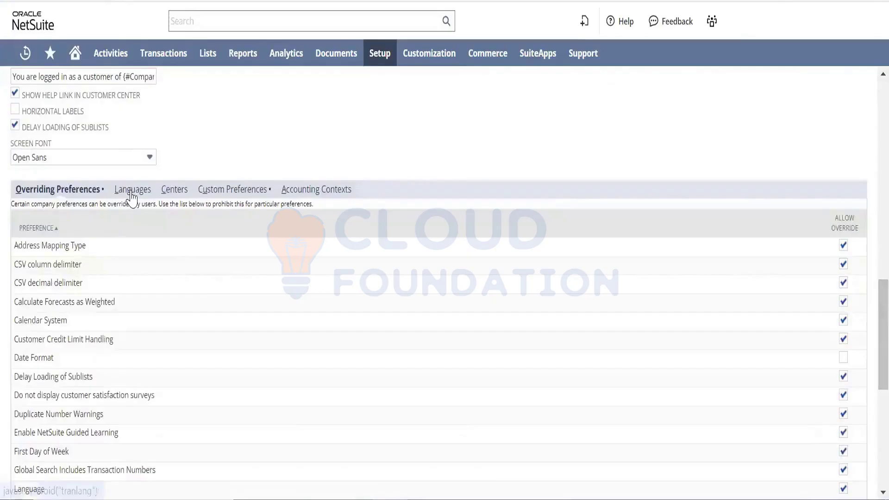
click(132, 190)
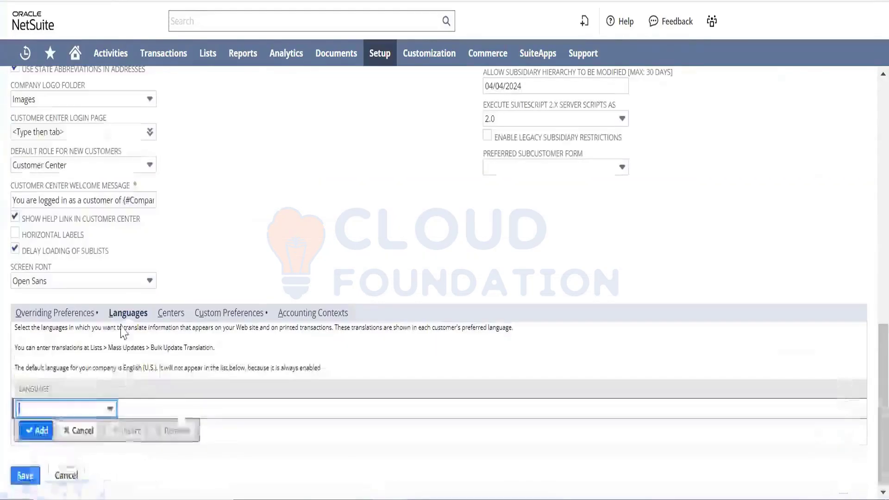
click(93, 409)
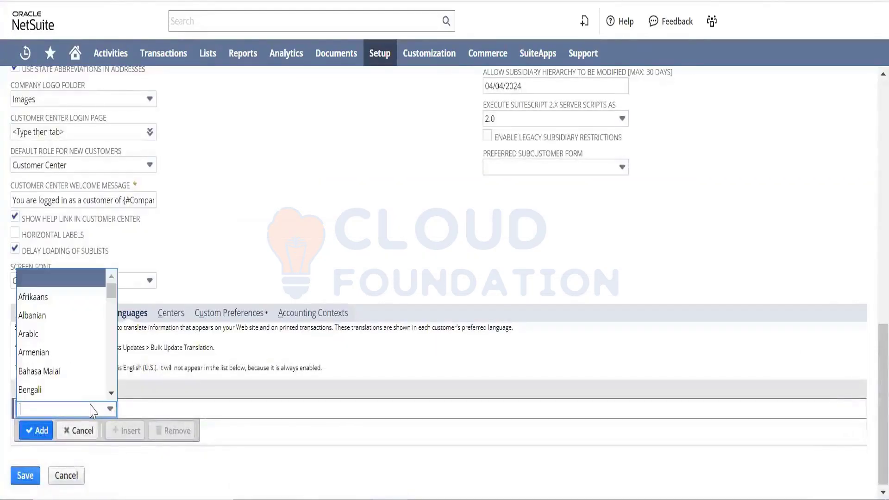
click(277, 236)
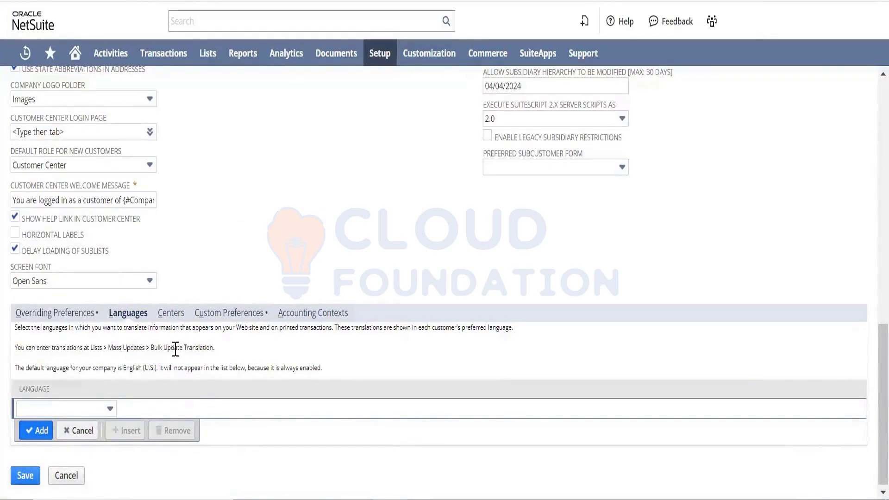
click(178, 319)
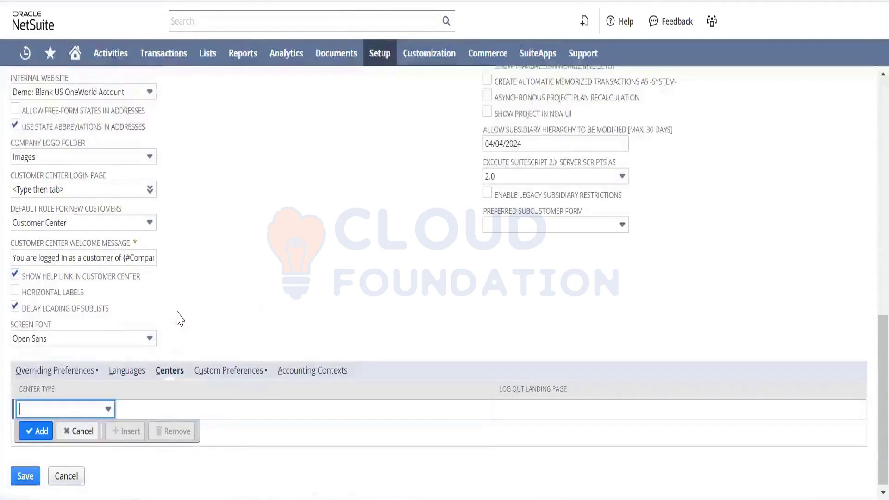
click(220, 373)
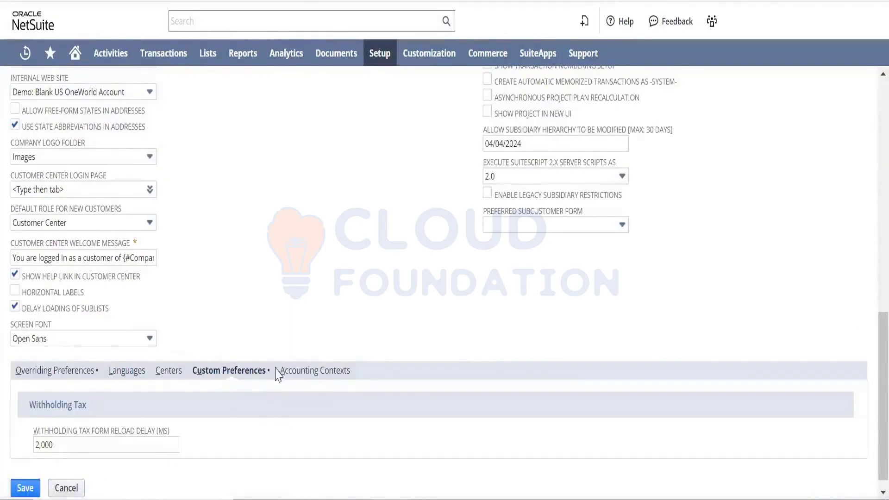
click(312, 372)
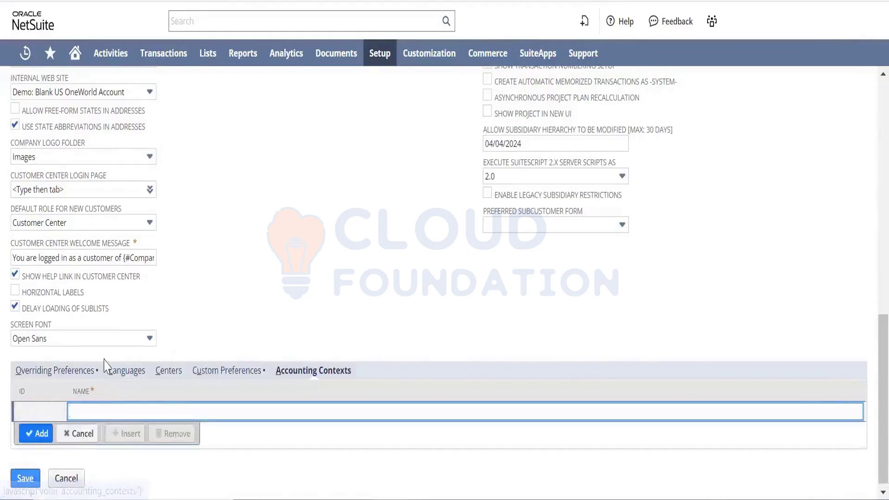
click(63, 373)
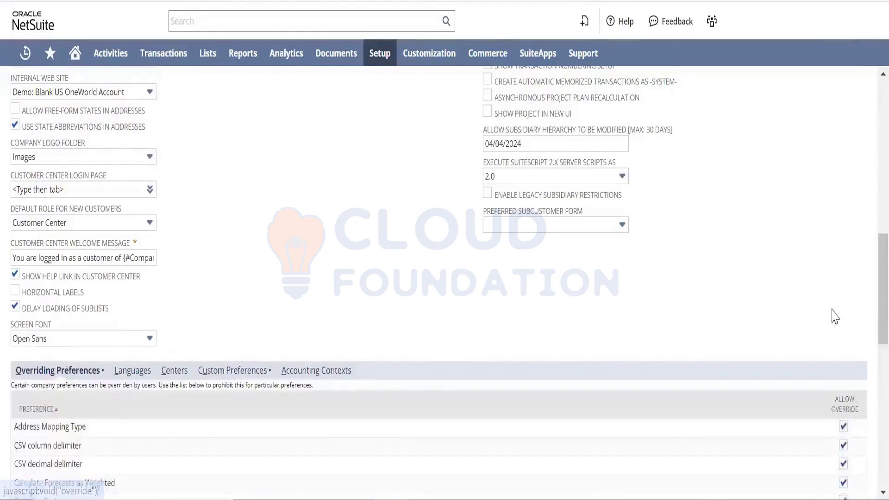